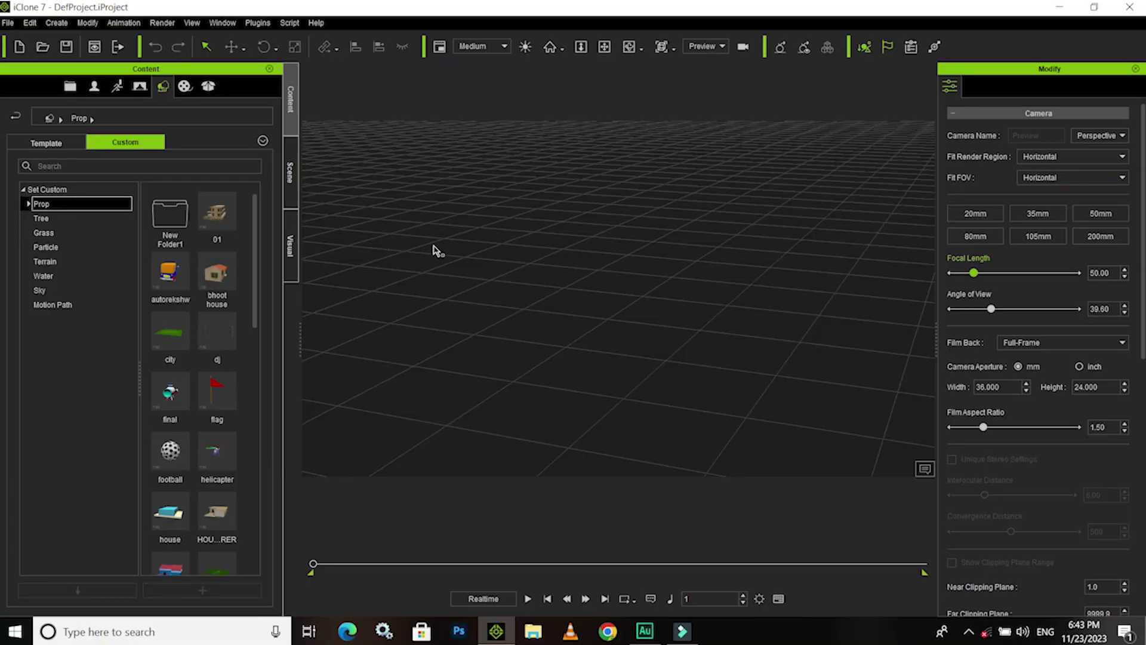
- Zoom the viewport and open New Folder1 in the Custom Prop library
{"action": "scroll", "coordinate": [529, 311], "scroll_direction": "up", "scroll_amount": 2}
{"action": "scroll", "coordinate": [529, 311], "scroll_direction": "up", "scroll_amount": 2}
{"action": "scroll", "coordinate": [529, 311], "scroll_direction": "up", "scroll_amount": 2}
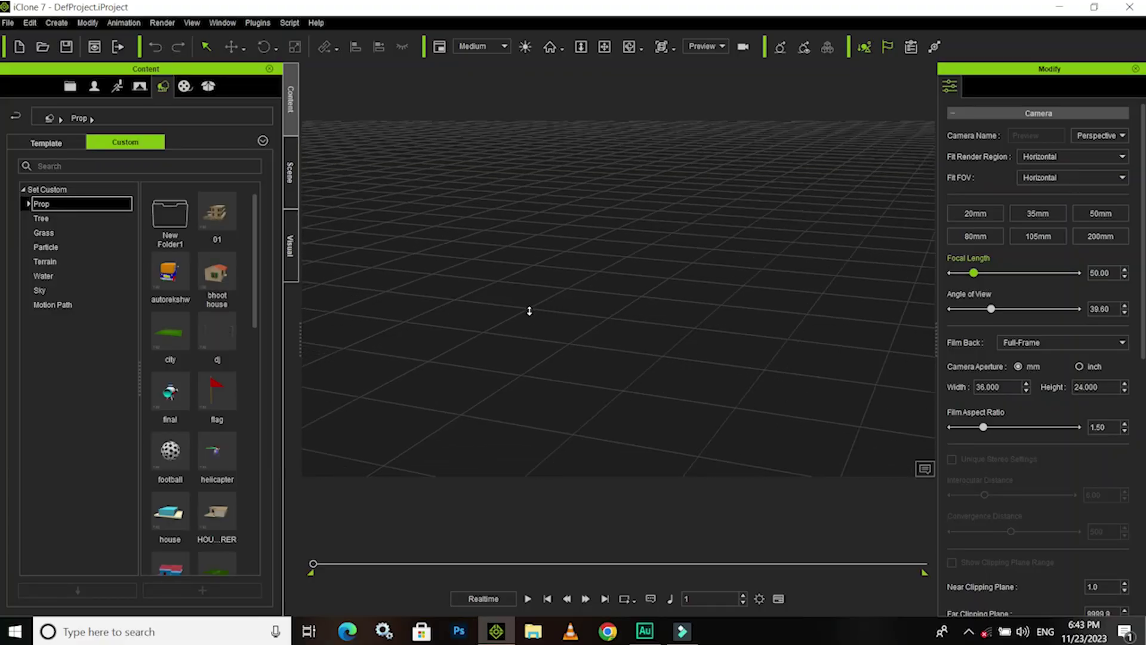
{"action": "scroll", "coordinate": [528, 311], "scroll_direction": "up", "scroll_amount": 2}
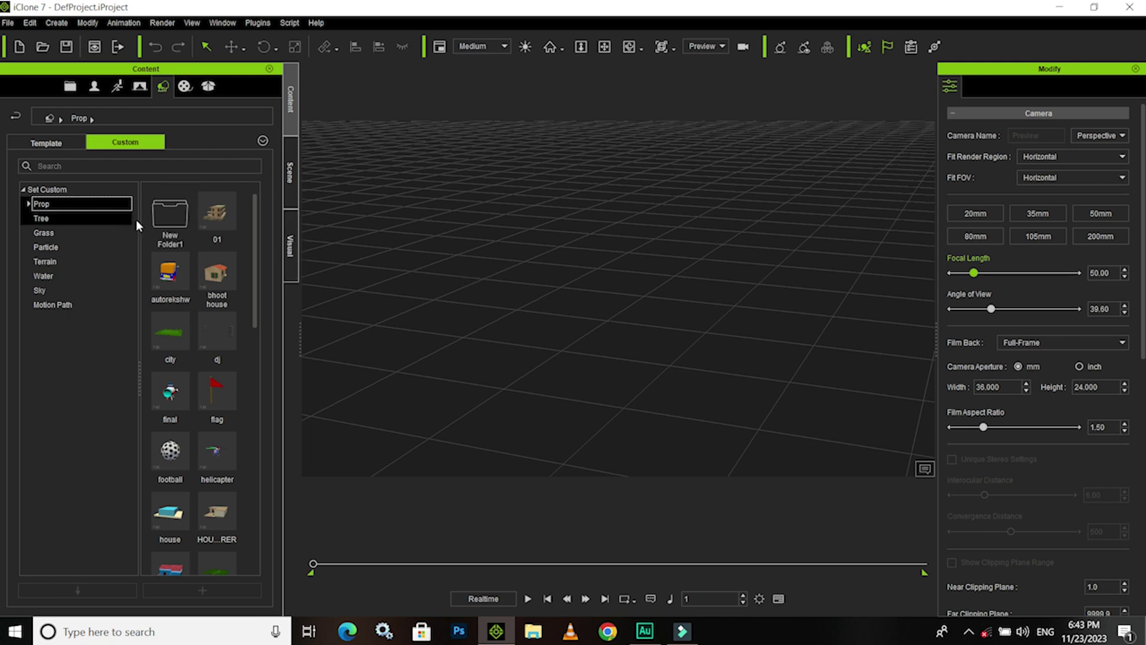
{"action": "mouse_move", "coordinate": [170, 278]}
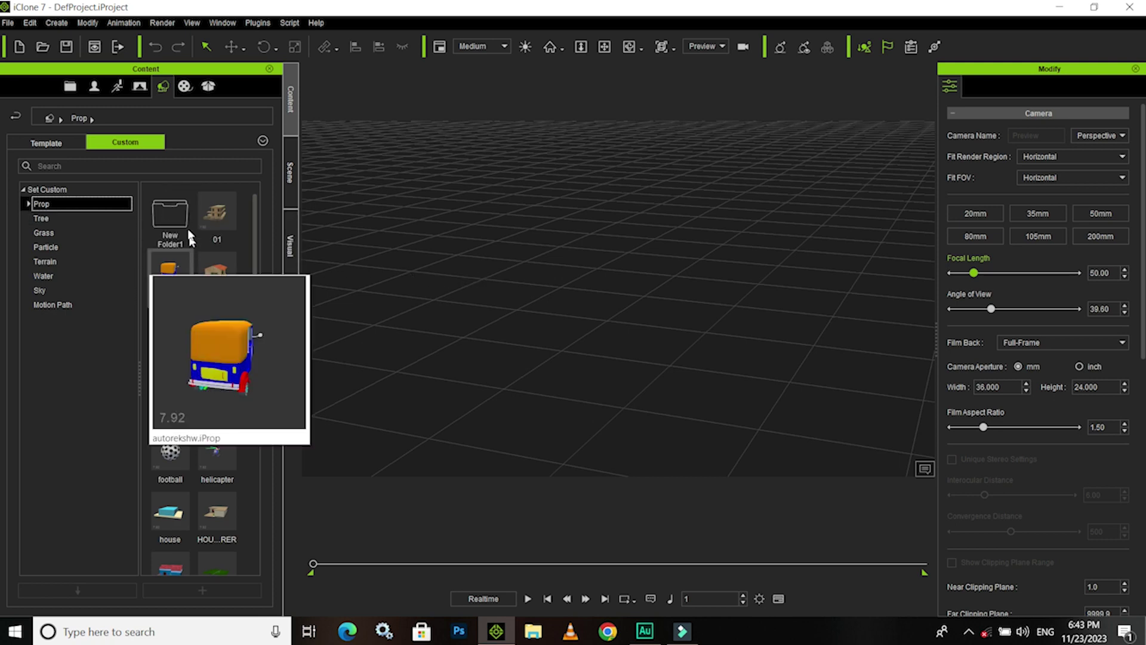
{"action": "left_click", "coordinate": [174, 218]}
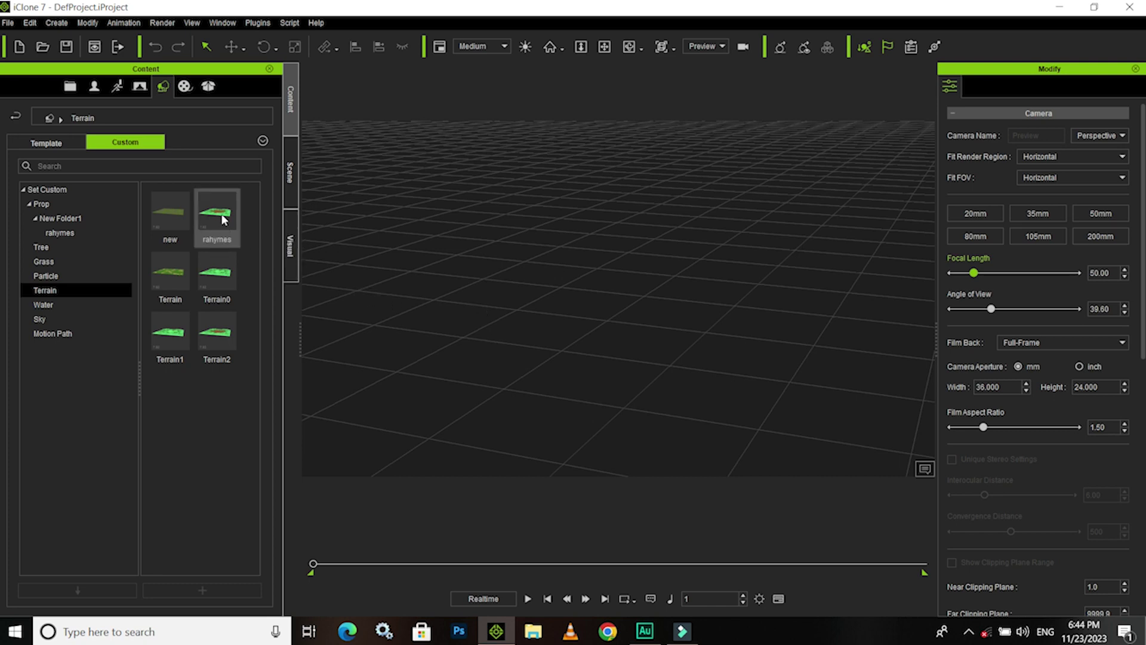
- Drag the rahymes custom terrain into the empty scene
{"action": "left_click_drag", "start_coordinate": [215, 222], "coordinate": [525, 283]}
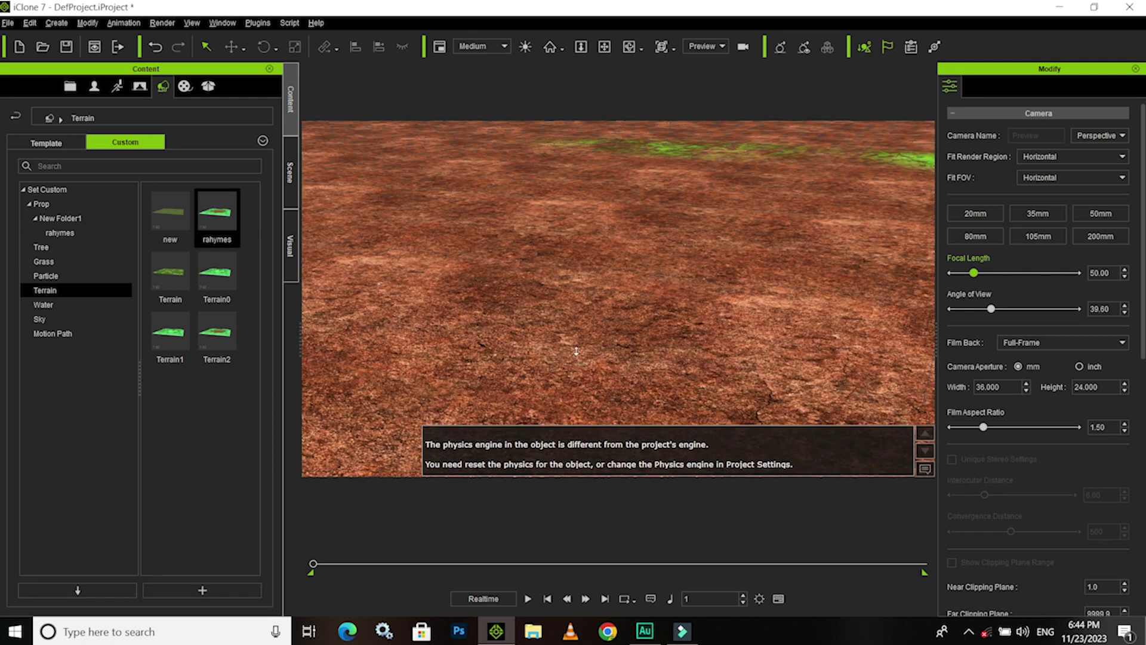
{"action": "scroll", "coordinate": [567, 349], "scroll_direction": "down", "scroll_amount": 5}
{"action": "scroll", "coordinate": [570, 346], "scroll_direction": "down", "scroll_amount": 3}
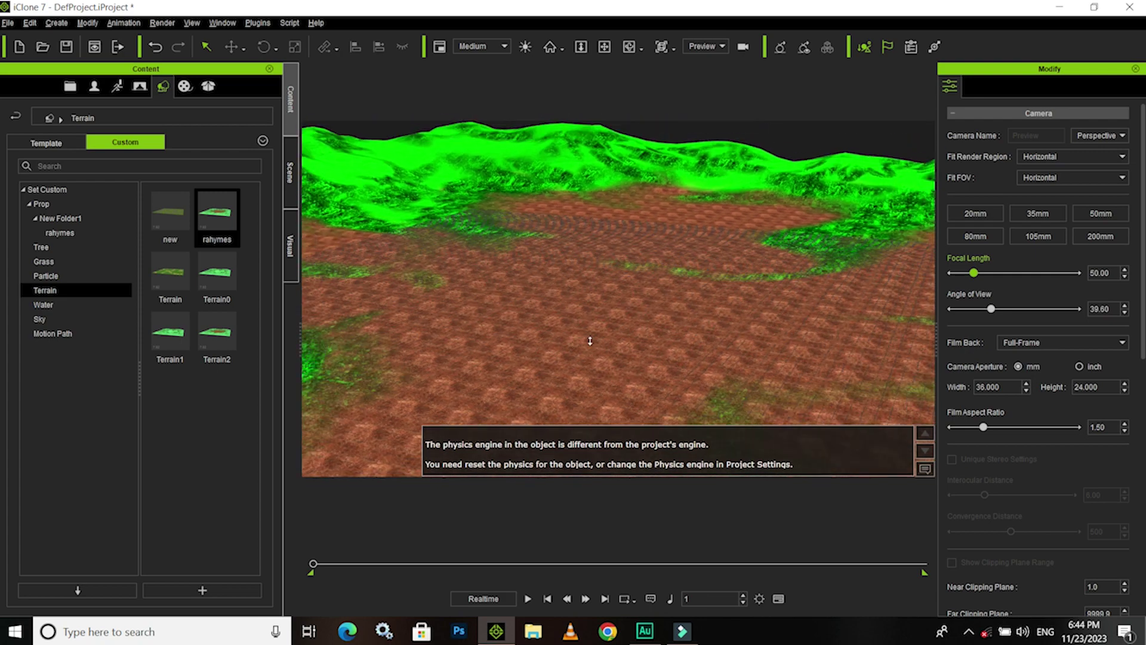
{"action": "mouse_move", "coordinate": [617, 297]}
{"action": "middle_mouse_down"}
{"action": "mouse_move", "coordinate": [665, 257]}
{"action": "mouse_move", "coordinate": [589, 302]}
{"action": "mouse_move", "coordinate": [626, 256]}
{"action": "mouse_move", "coordinate": [597, 302]}
{"action": "middle_mouse_up"}
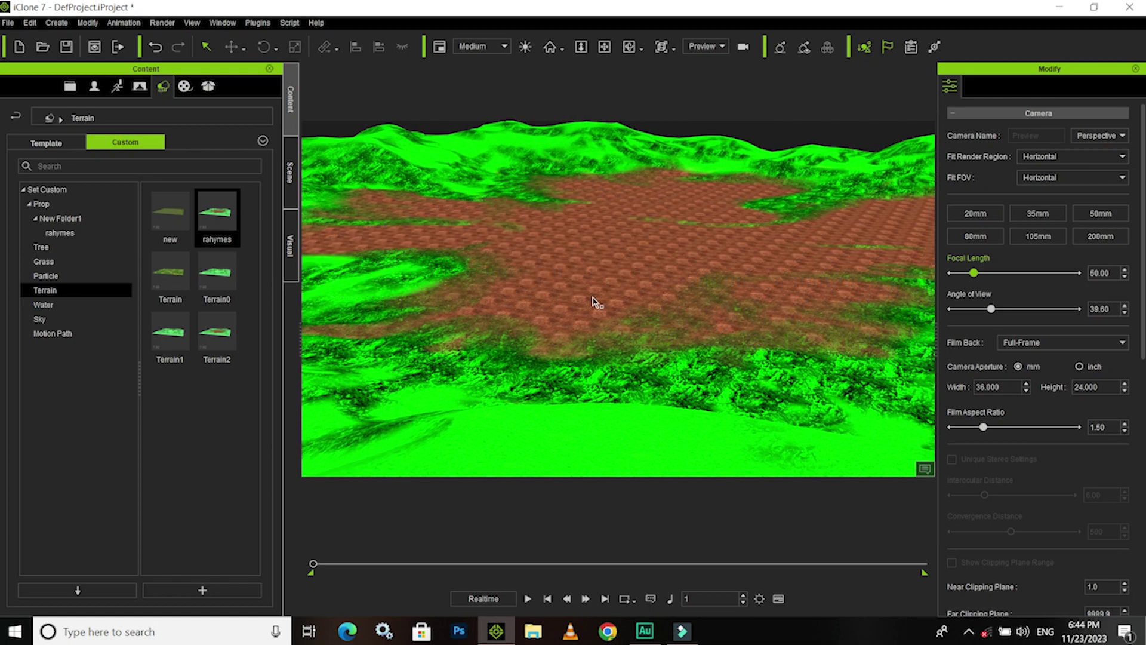
- Zoom in and pan to reveal the green hills around the rahymes terrain
{"action": "scroll", "coordinate": [587, 293], "scroll_direction": "up", "scroll_amount": 2}
{"action": "scroll", "coordinate": [587, 294], "scroll_direction": "up", "scroll_amount": 2}
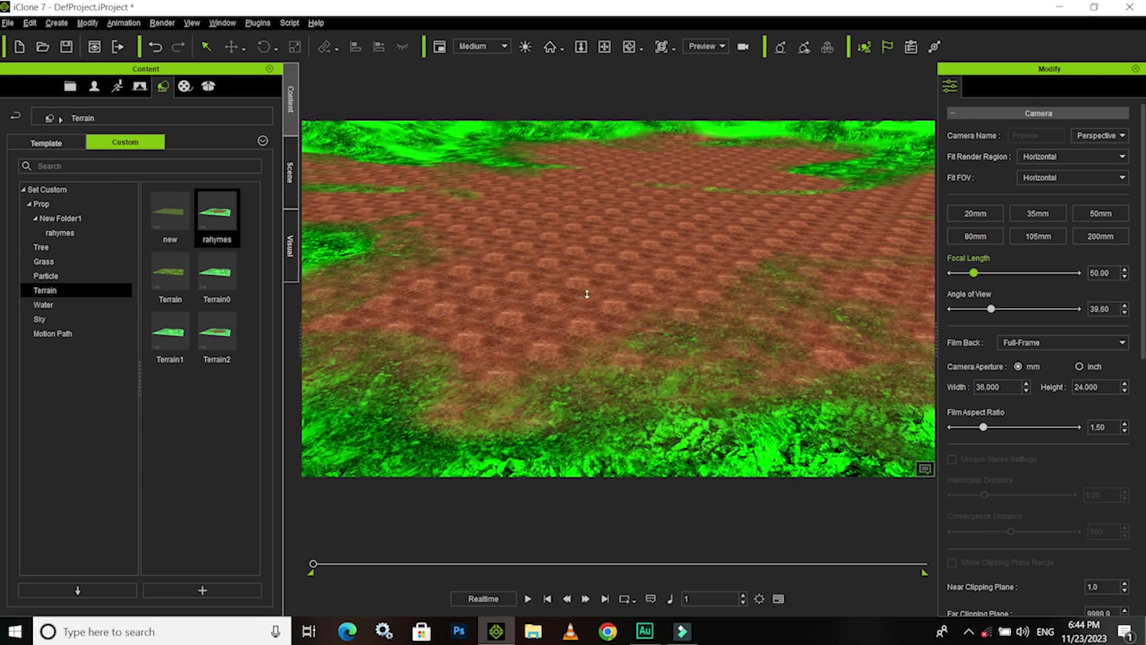
{"action": "scroll", "coordinate": [587, 294], "scroll_direction": "up", "scroll_amount": 2}
{"action": "scroll", "coordinate": [587, 295], "scroll_direction": "up", "scroll_amount": 2}
{"action": "scroll", "coordinate": [587, 295], "scroll_direction": "up", "scroll_amount": 2}
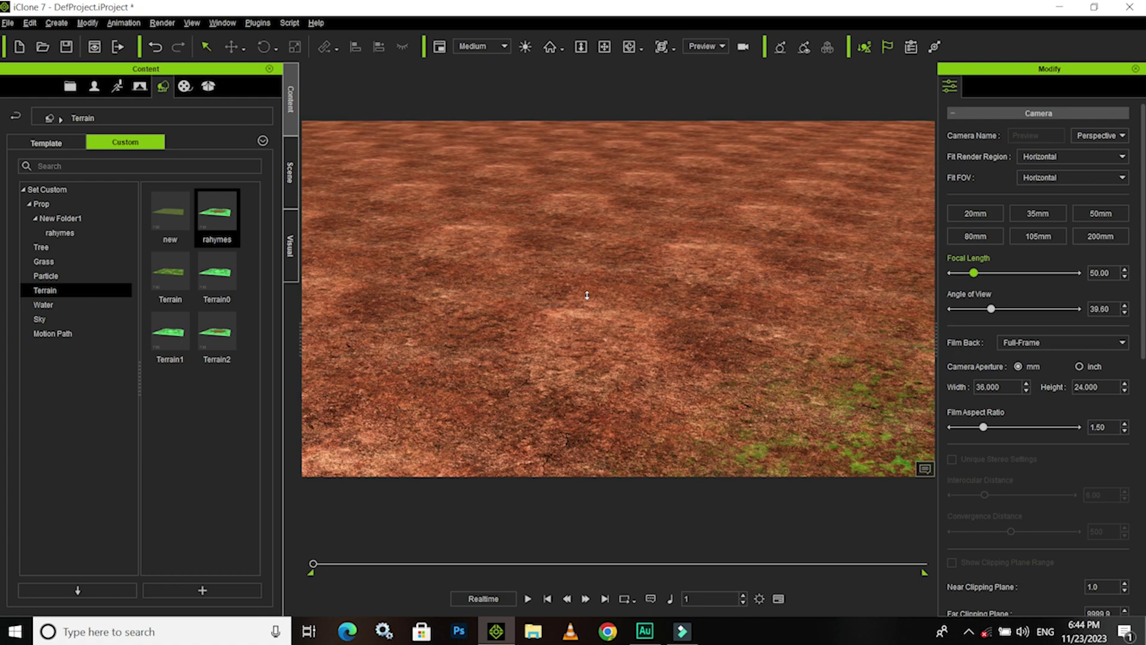
{"action": "scroll", "coordinate": [587, 295], "scroll_direction": "up", "scroll_amount": 2}
{"action": "mouse_move", "coordinate": [597, 291]}
{"action": "middle_mouse_down"}
{"action": "mouse_move", "coordinate": [581, 371]}
{"action": "mouse_move", "coordinate": [583, 349]}
{"action": "middle_mouse_up"}
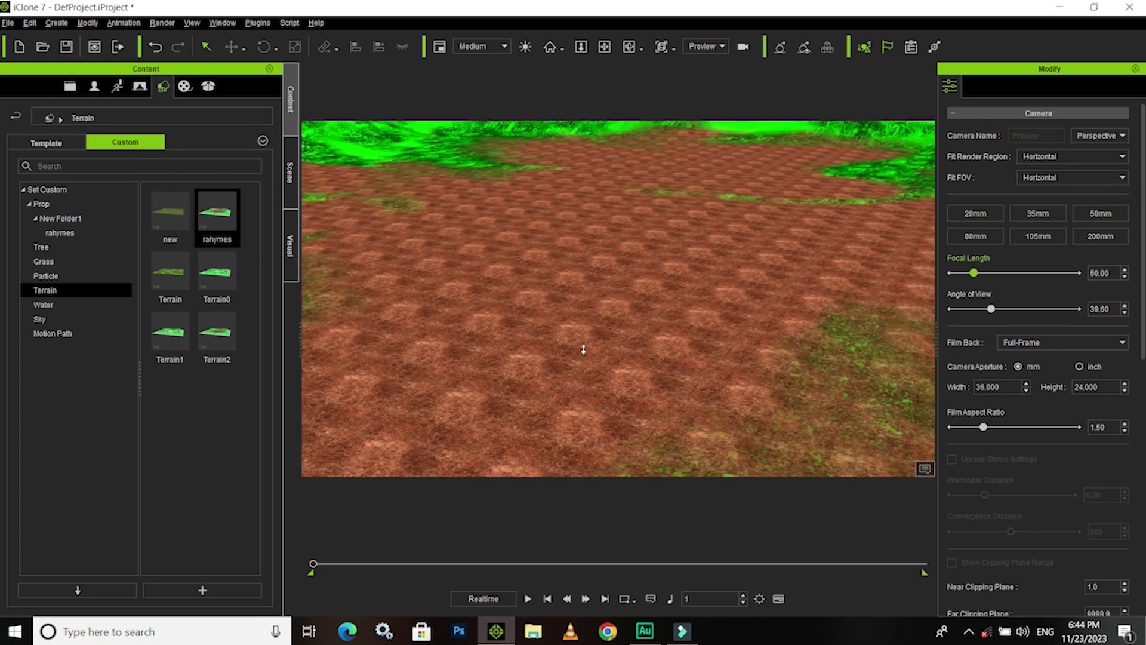
- Lower the camera toward ground level and zoom in on the terrain
{"action": "scroll", "coordinate": [583, 349], "scroll_direction": "down", "scroll_amount": 2}
{"action": "scroll", "coordinate": [575, 371], "scroll_direction": "down", "scroll_amount": 2}
{"action": "scroll", "coordinate": [599, 335], "scroll_direction": "down", "scroll_amount": 3}
{"action": "scroll", "coordinate": [599, 337], "scroll_direction": "down", "scroll_amount": 2}
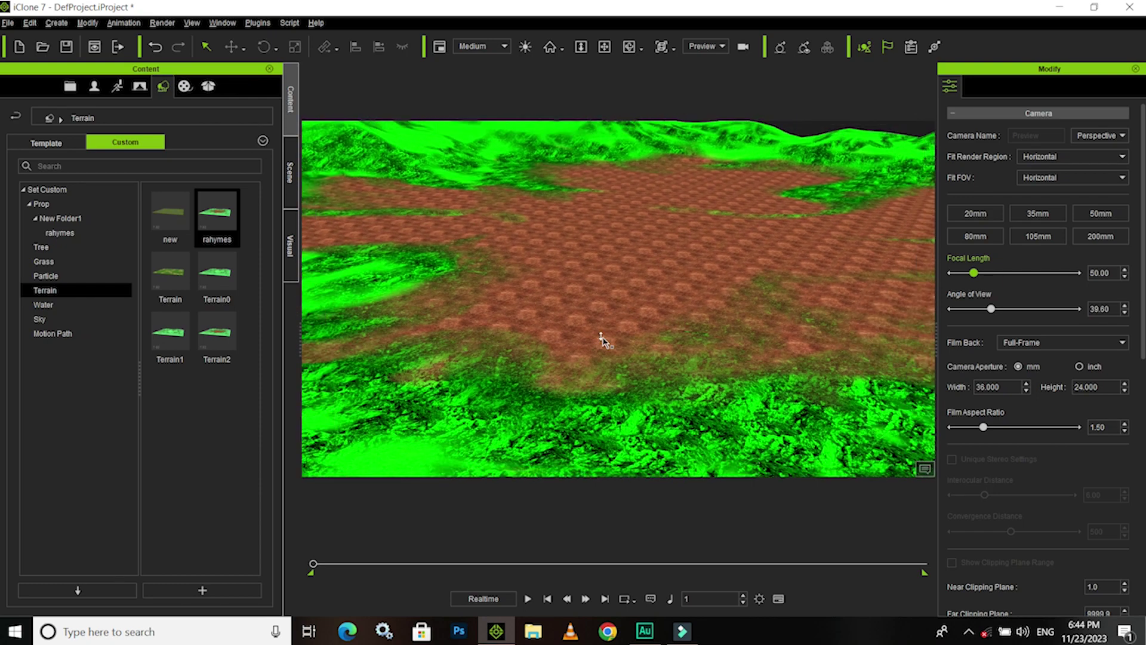
{"action": "middle_click_drag", "start_coordinate": [601, 339], "coordinate": [559, 363]}
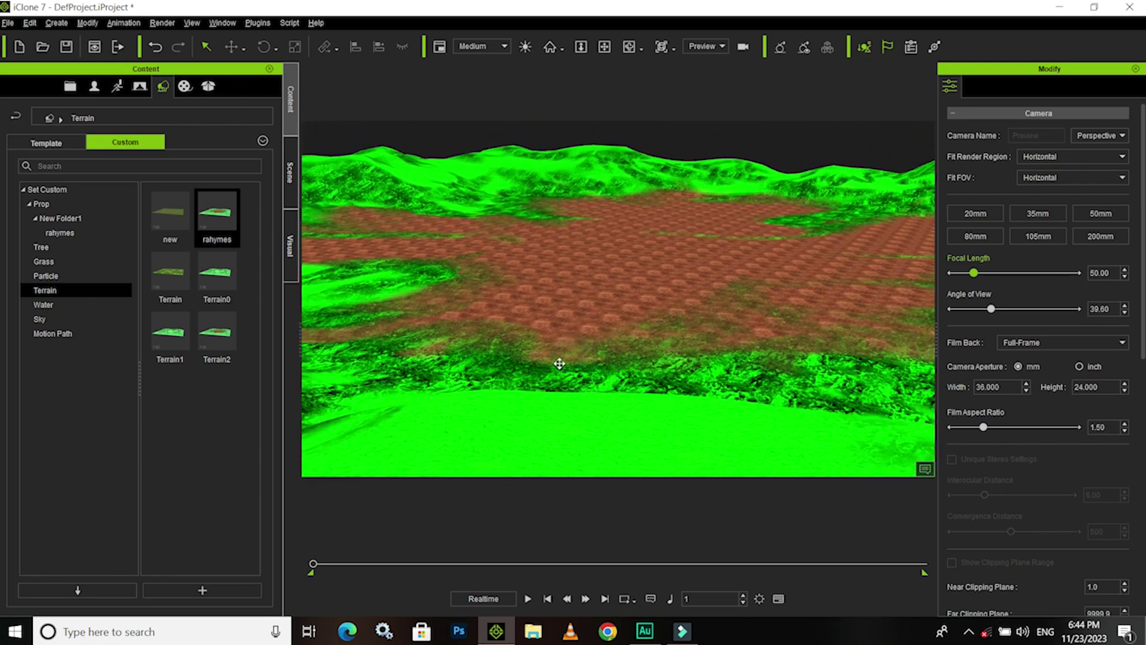
{"action": "scroll", "coordinate": [567, 352], "scroll_direction": "up", "scroll_amount": 2}
{"action": "scroll", "coordinate": [573, 346], "scroll_direction": "up", "scroll_amount": 2}
{"action": "scroll", "coordinate": [582, 337], "scroll_direction": "up", "scroll_amount": 2}
{"action": "scroll", "coordinate": [588, 336], "scroll_direction": "up", "scroll_amount": 2}
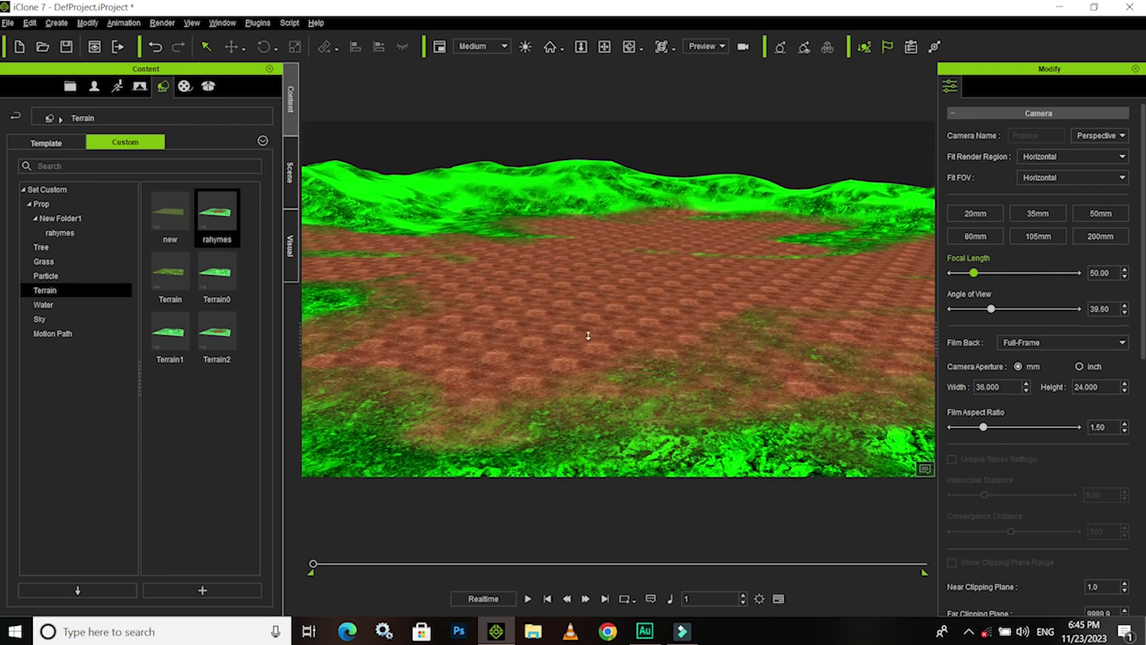
{"action": "scroll", "coordinate": [588, 336], "scroll_direction": "up", "scroll_amount": 2}
{"action": "scroll", "coordinate": [584, 340], "scroll_direction": "up", "scroll_amount": 2}
{"action": "scroll", "coordinate": [576, 350], "scroll_direction": "up", "scroll_amount": 2}
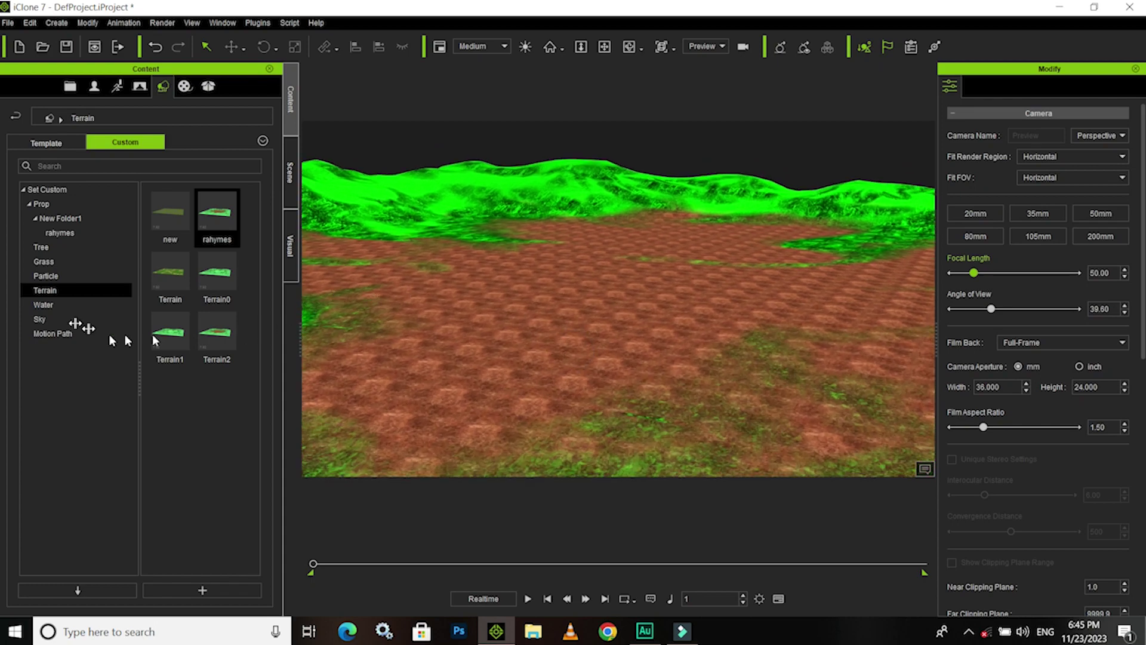
- Apply the cloudy blue Sky template, then open the rahymes prop folder under New Folder1
{"action": "left_click", "coordinate": [45, 323]}
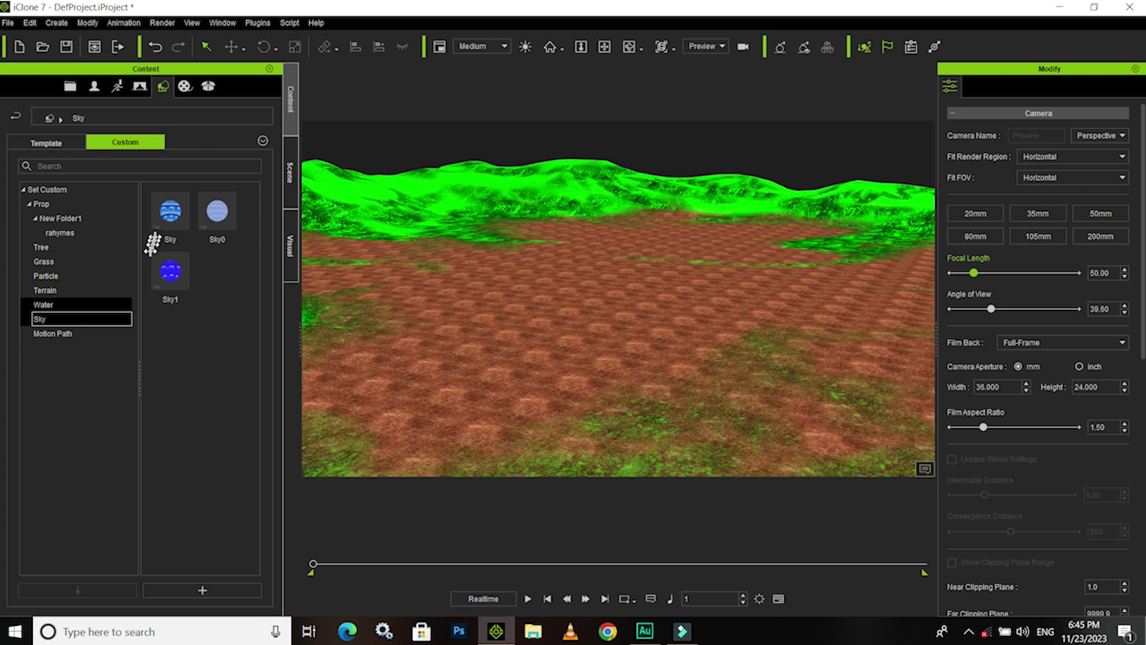
{"action": "double_click", "coordinate": [170, 220]}
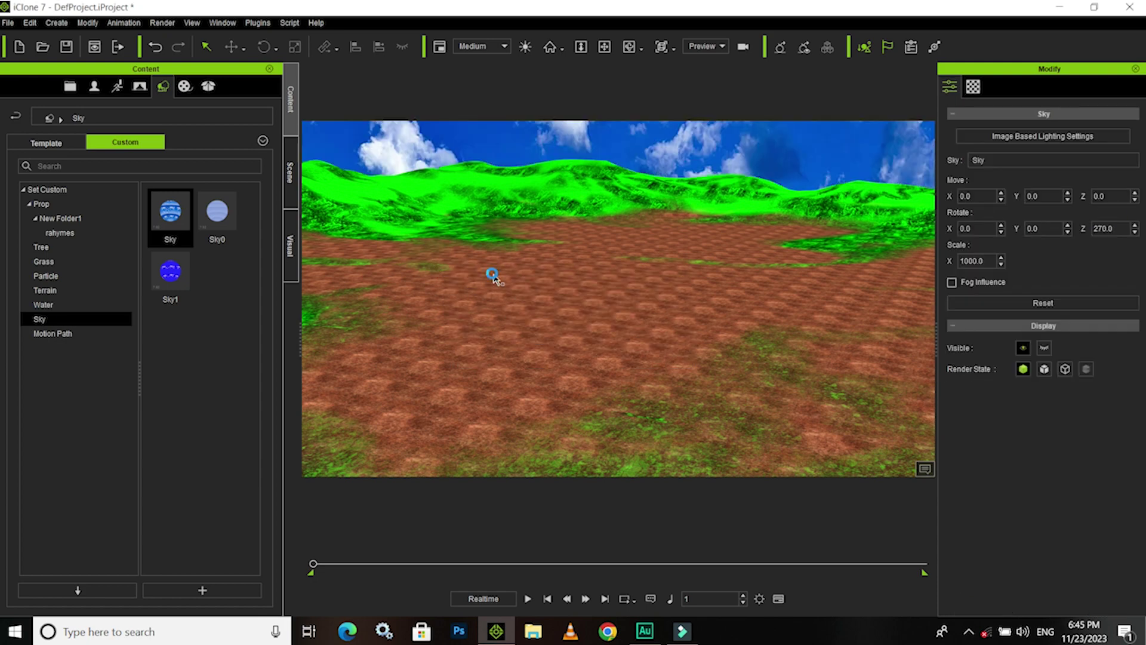
{"action": "mouse_move", "coordinate": [634, 311]}
{"action": "right_mouse_down"}
{"action": "mouse_move", "coordinate": [604, 369]}
{"action": "mouse_move", "coordinate": [584, 335]}
{"action": "right_mouse_up"}
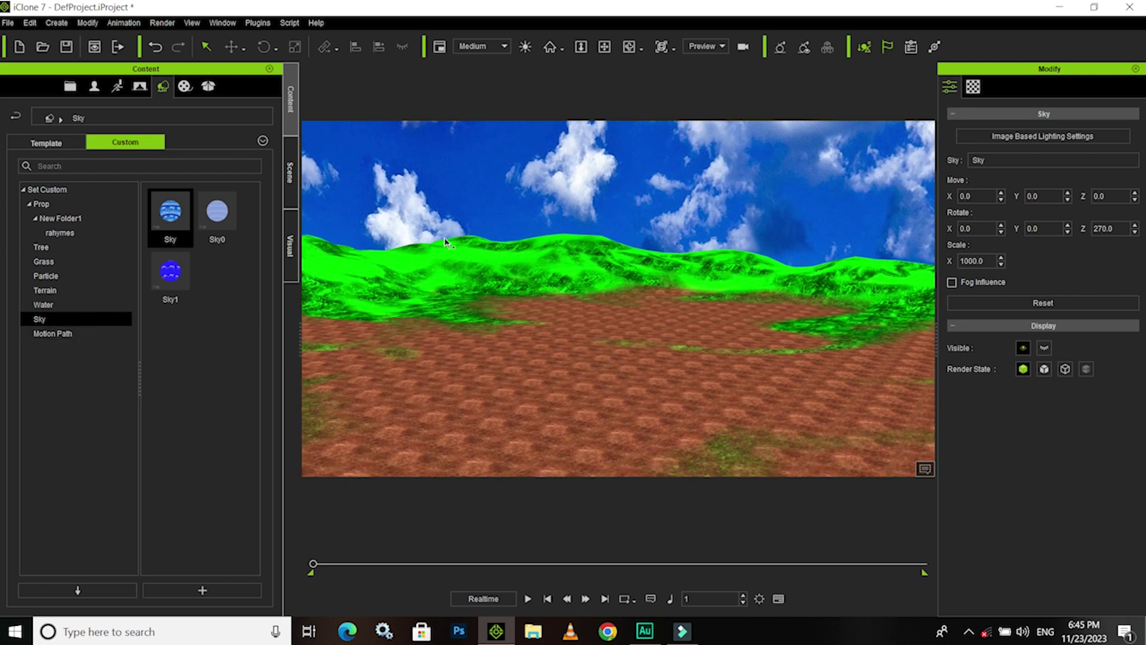
{"action": "double_click", "coordinate": [66, 233]}
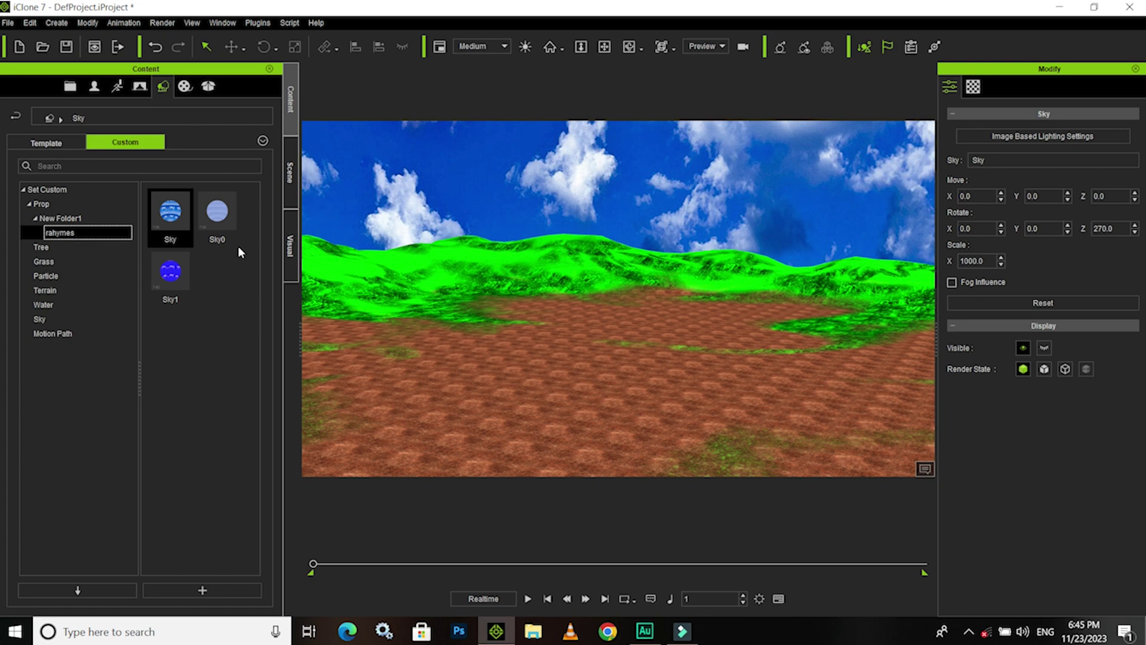
{"action": "left_click", "coordinate": [52, 236]}
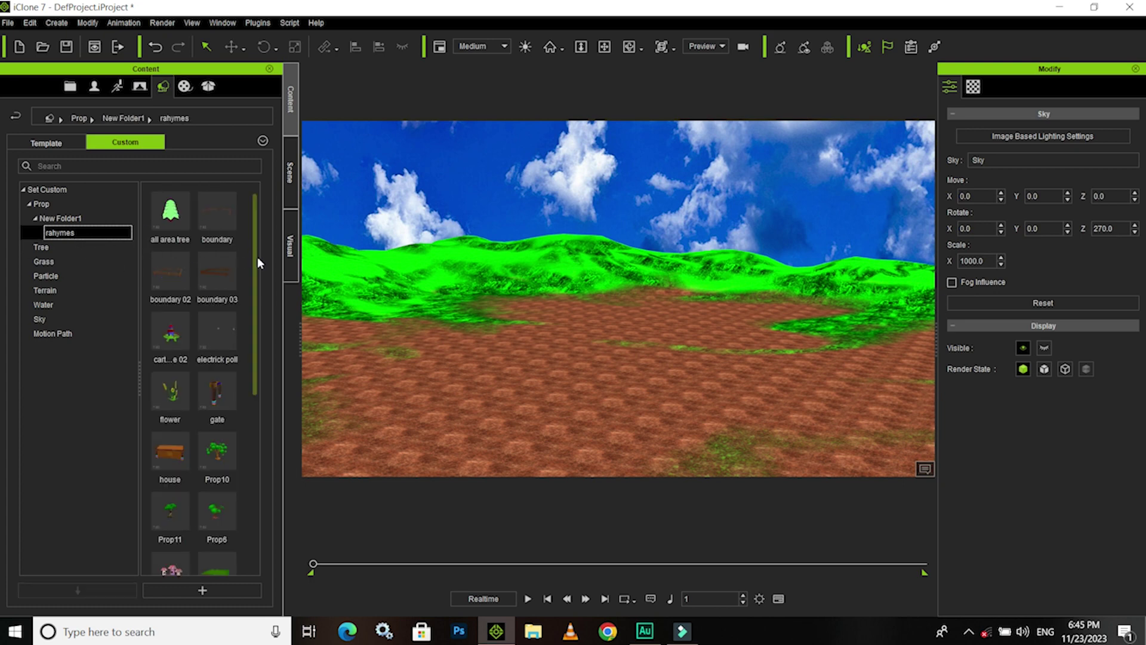
- Add the tower prop from rahymes and orbit to view the snow-capped mountains
{"action": "scroll", "coordinate": [258, 295], "scroll_direction": "down", "scroll_amount": 3}
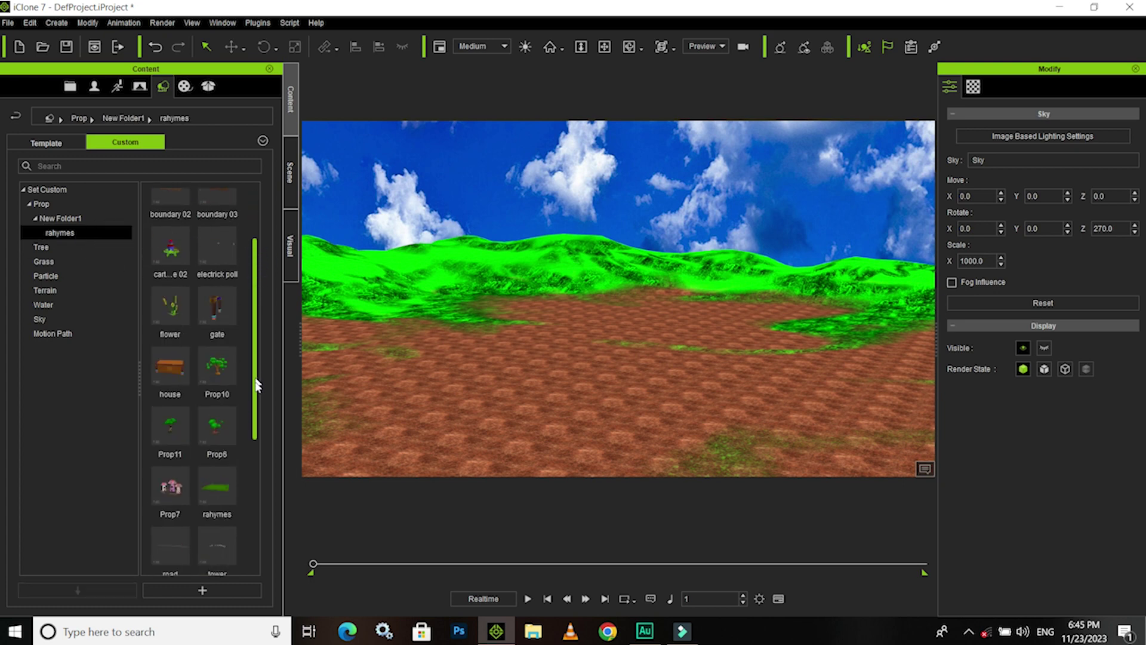
{"action": "scroll", "coordinate": [258, 385], "scroll_direction": "down", "scroll_amount": 3}
{"action": "scroll", "coordinate": [231, 409], "scroll_direction": "down", "scroll_amount": 2}
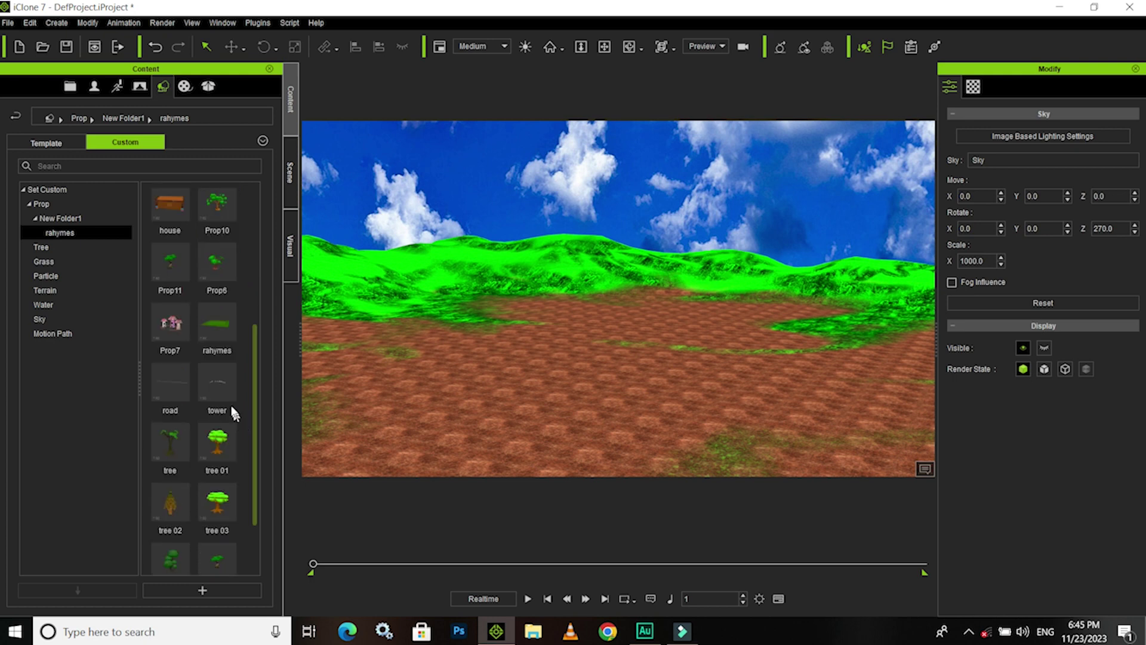
{"action": "double_click", "coordinate": [210, 376]}
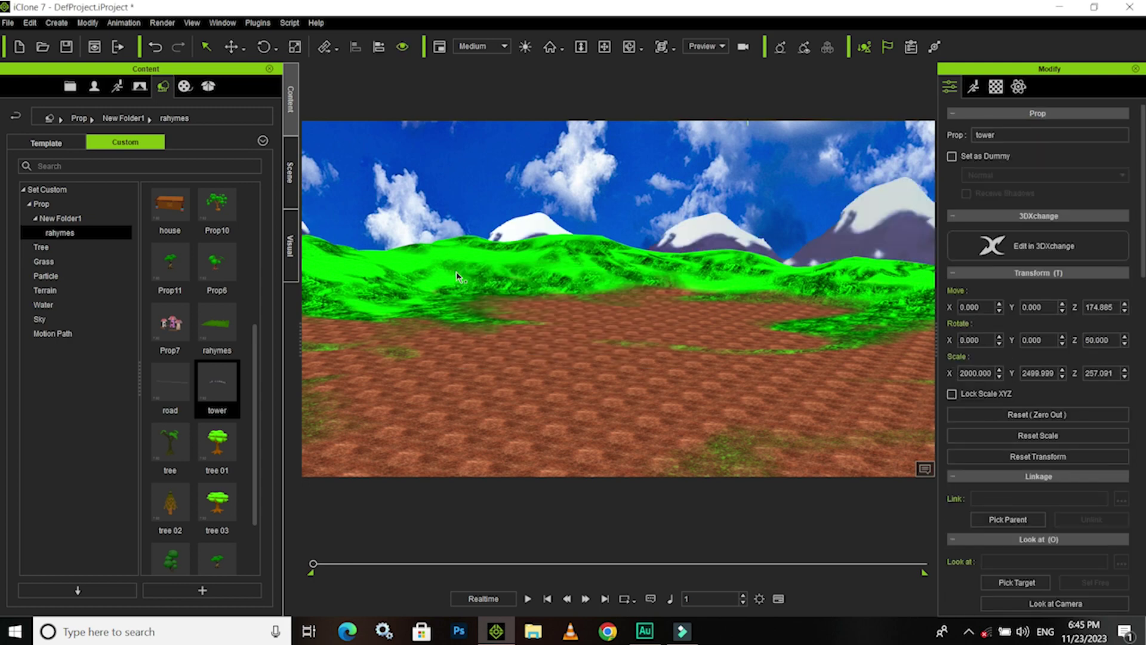
{"action": "right_click_drag", "start_coordinate": [624, 319], "coordinate": [838, 322]}
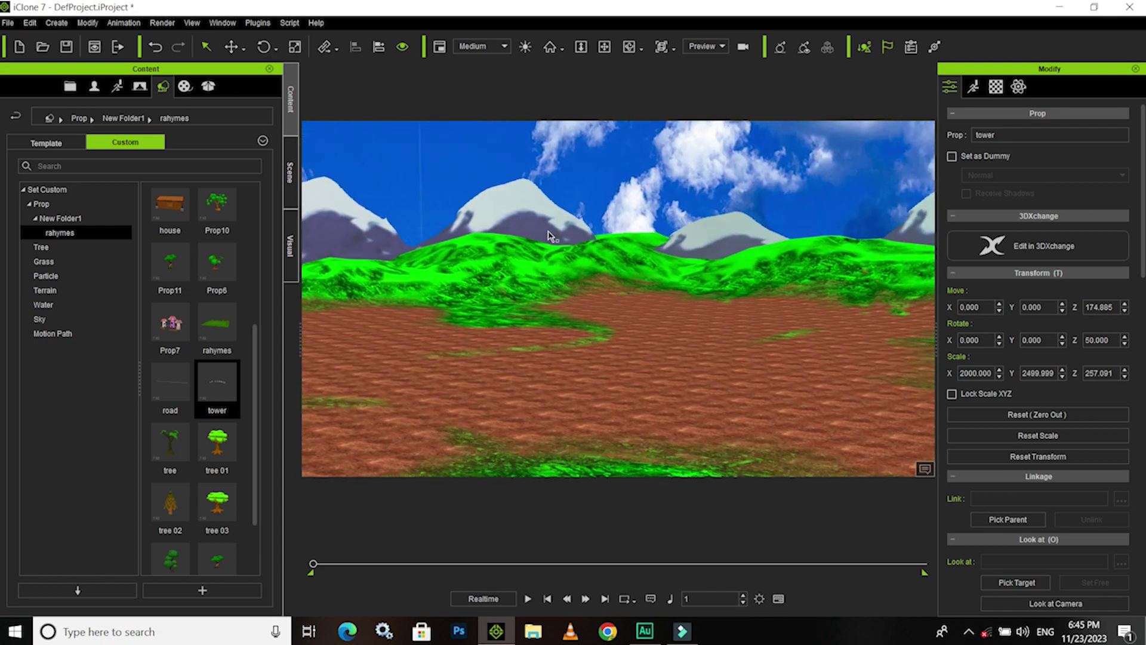
{"action": "mouse_move", "coordinate": [515, 285]}
{"action": "right_mouse_down"}
{"action": "mouse_move", "coordinate": [401, 302]}
{"action": "mouse_move", "coordinate": [737, 237]}
{"action": "right_mouse_up"}
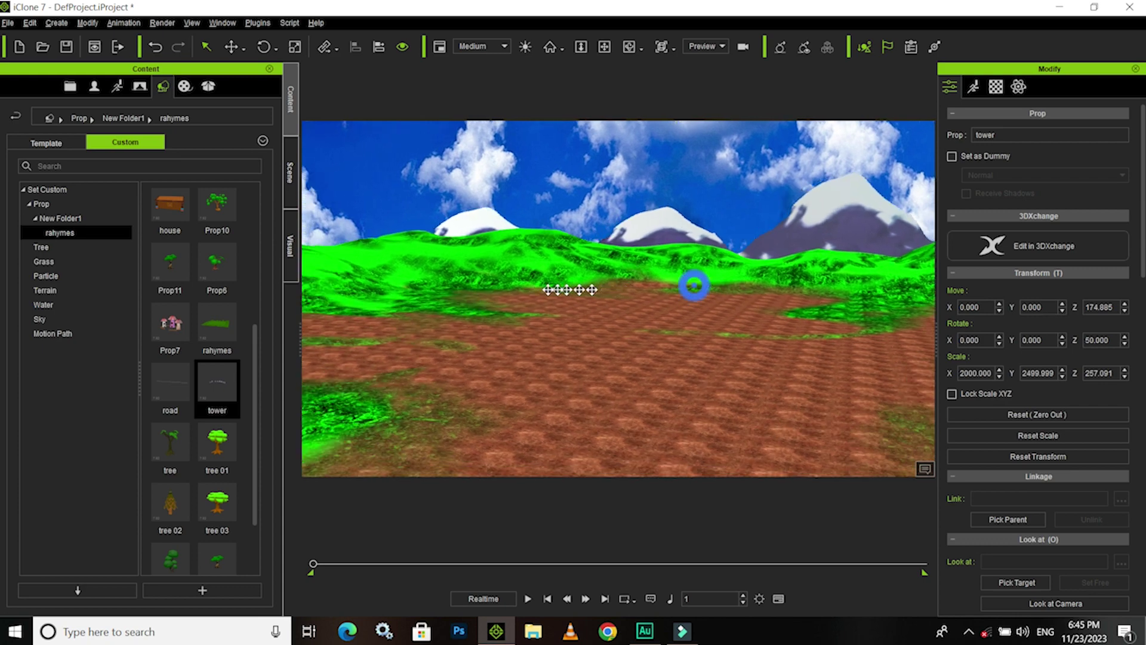
{"action": "mouse_move", "coordinate": [691, 281]}
{"action": "right_mouse_down"}
{"action": "mouse_move", "coordinate": [532, 289]}
{"action": "mouse_move", "coordinate": [721, 237]}
{"action": "right_mouse_up"}
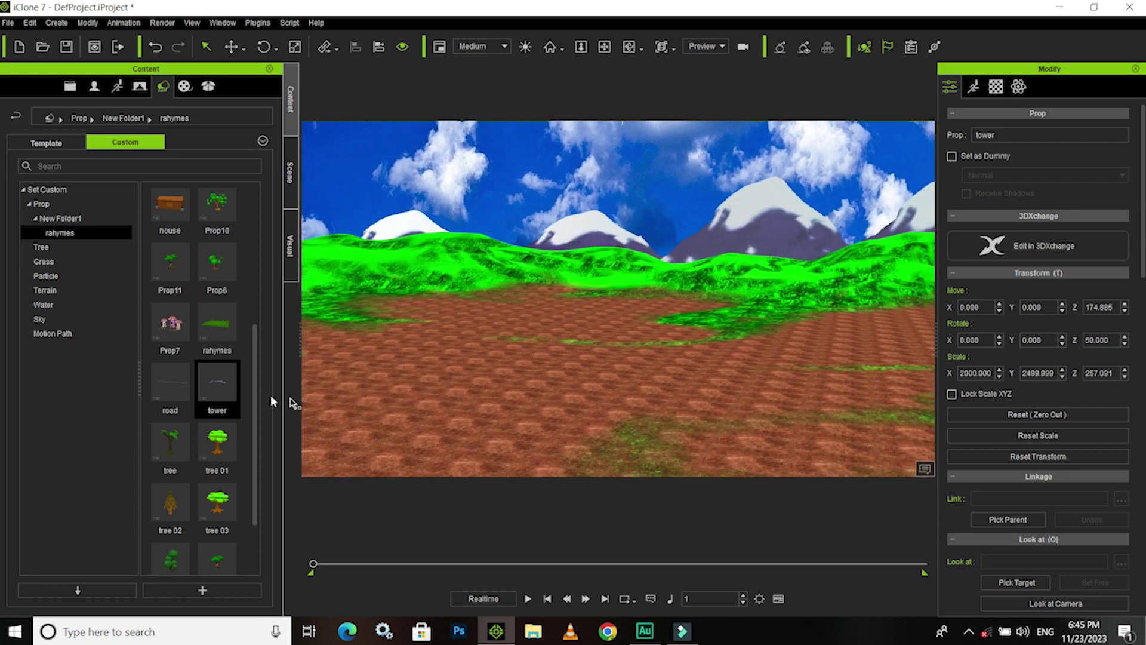
- Re-add the tower prop, deleting the extra copy, and raise it
{"action": "double_click", "coordinate": [210, 381]}
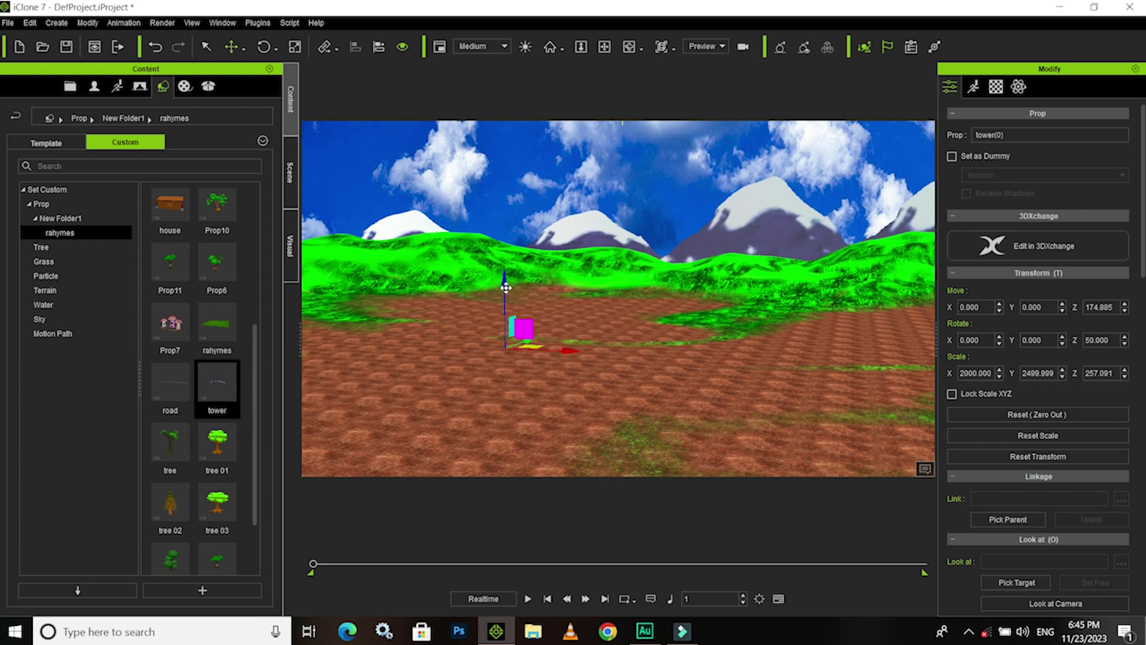
{"action": "key", "text": "Delete"}
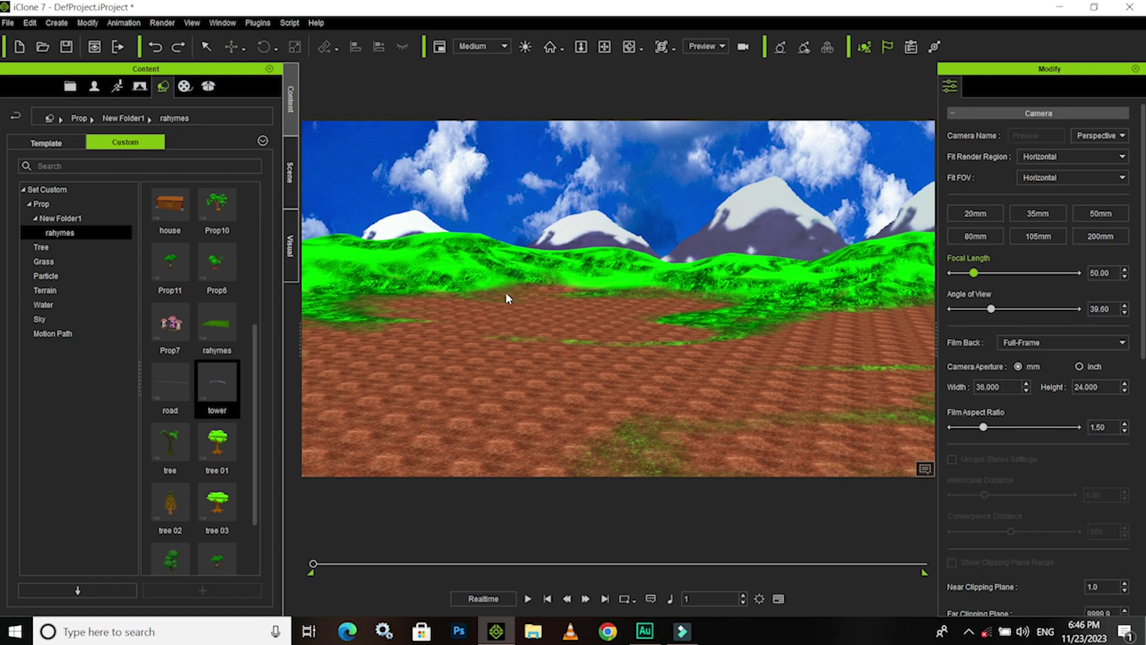
{"action": "double_click", "coordinate": [222, 374]}
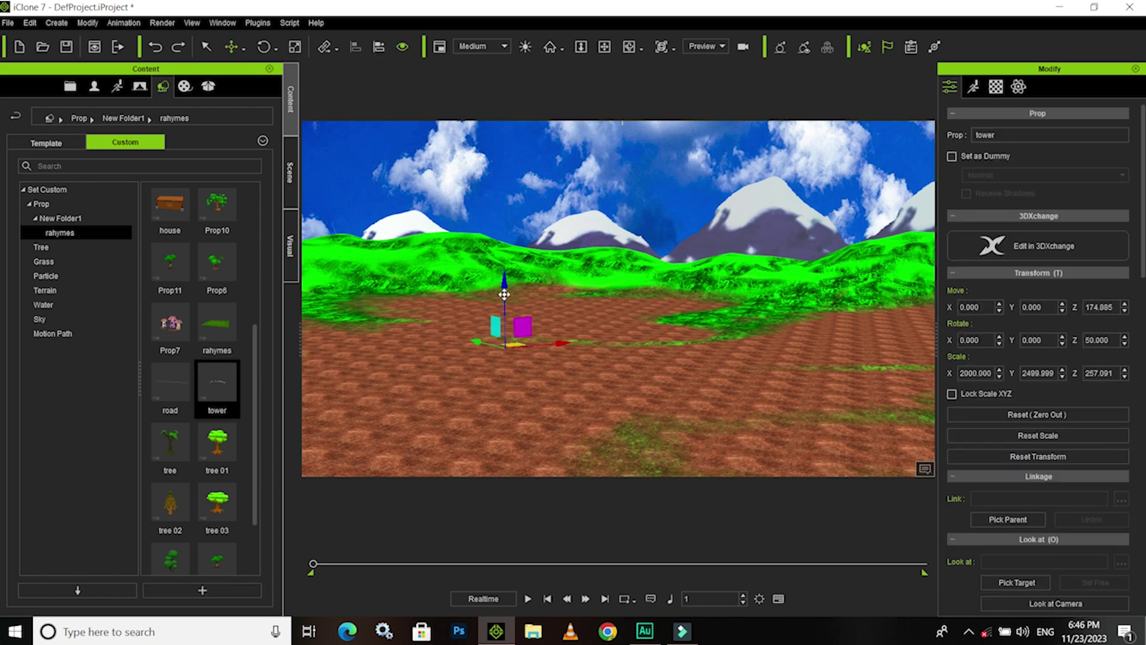
{"action": "left_click_drag", "start_coordinate": [504, 294], "coordinate": [504, 271]}
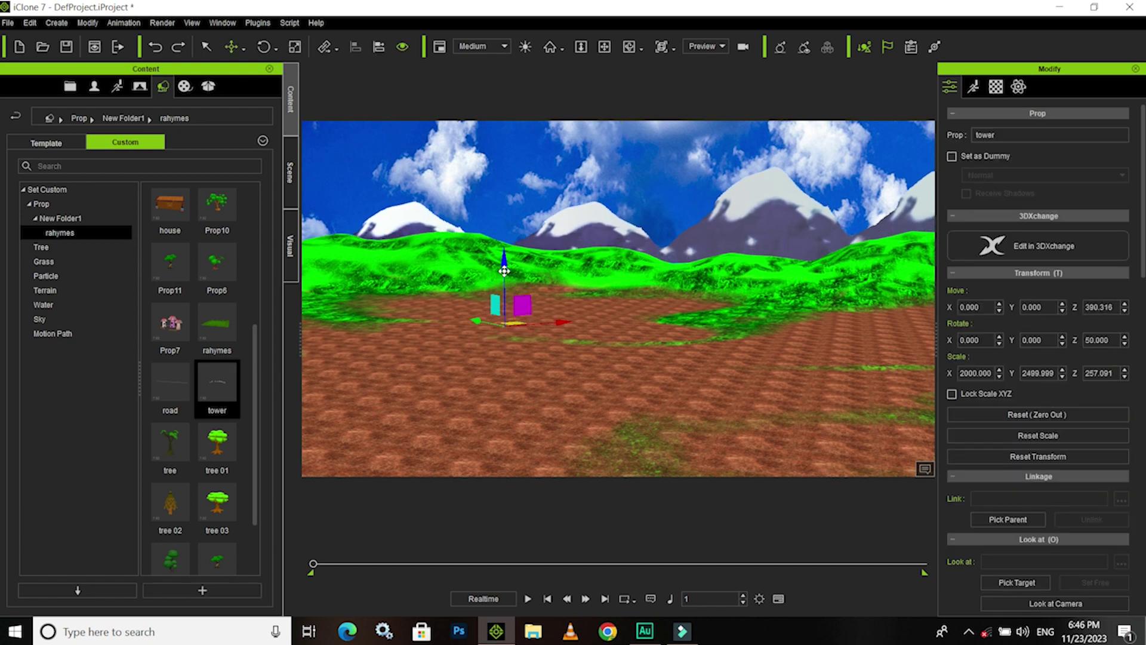
- Rotate the mountain prop and Ctrl-drag a duplicate, tower(0), up to Z 857.796
{"action": "key", "text": "e"}
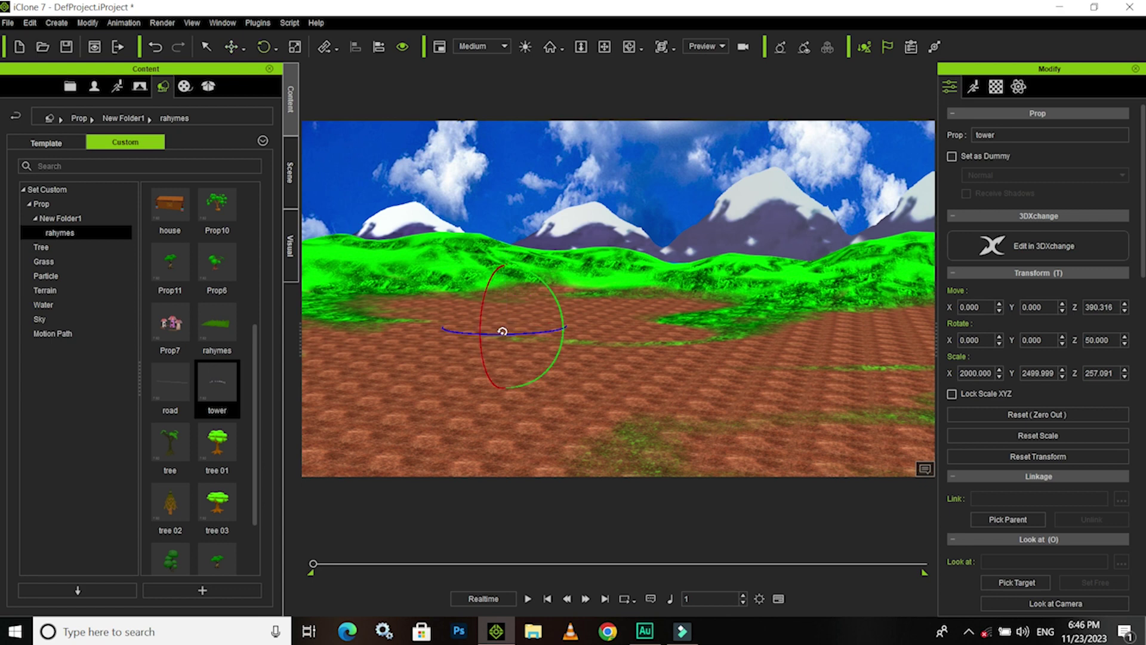
{"action": "left_click_drag", "start_coordinate": [517, 334], "coordinate": [515, 330]}
{"action": "key", "text": "w"}
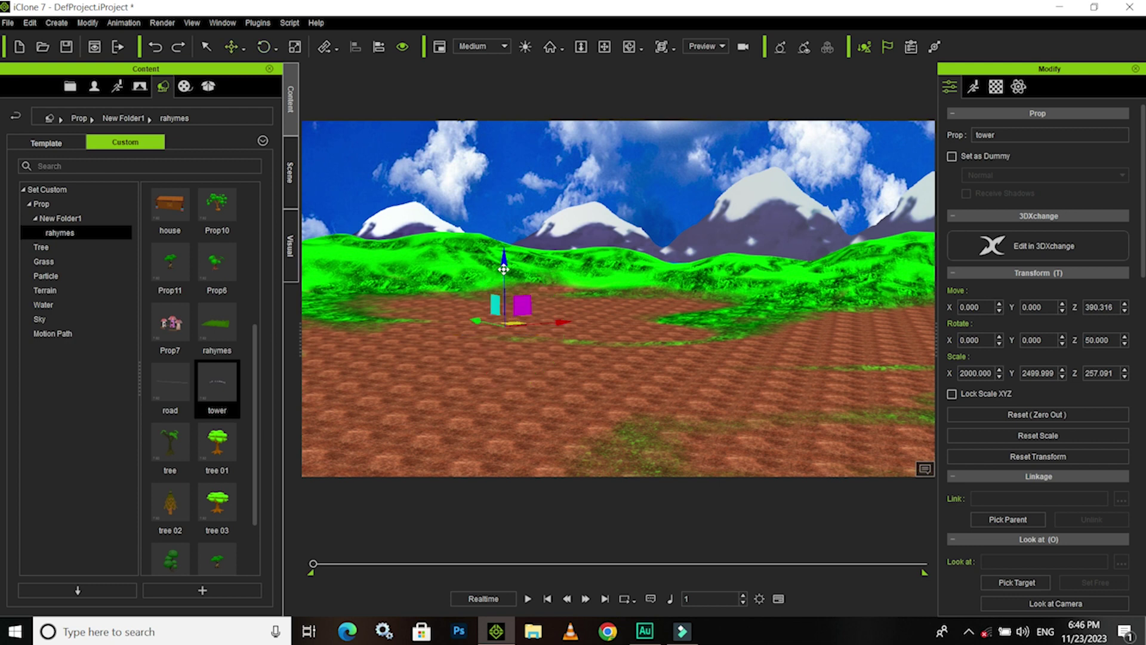
{"action": "left_click_drag", "start_coordinate": [503, 269], "coordinate": [504, 233]}
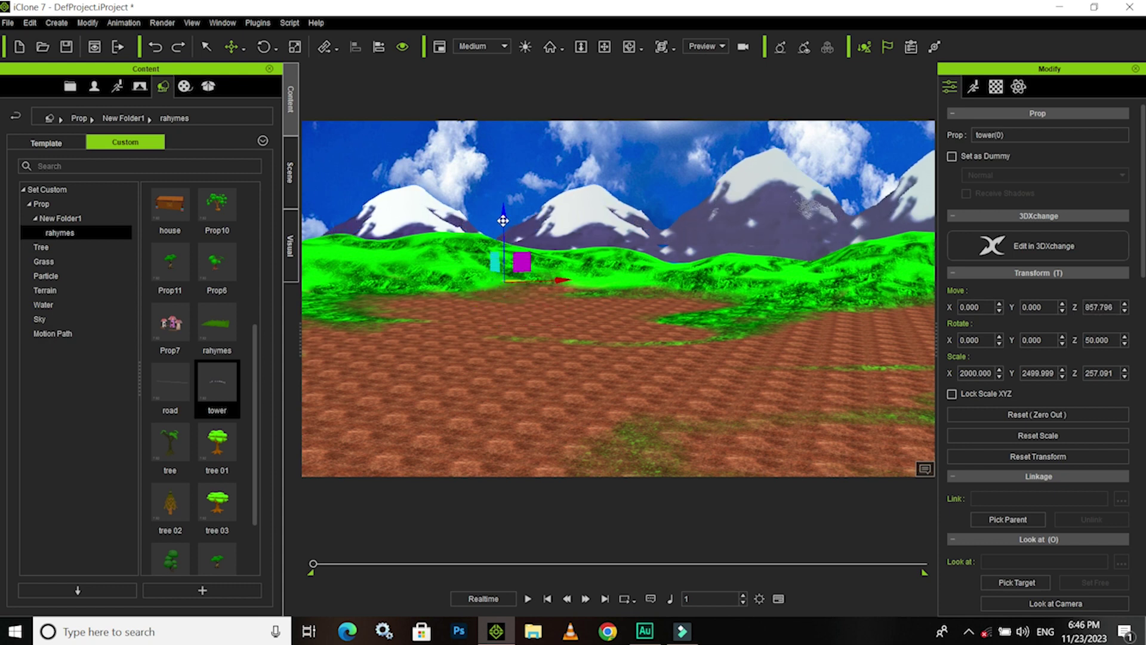
- Rotate the tower(0) copy to about 76 degrees and enlarge it
{"action": "key", "text": "e"}
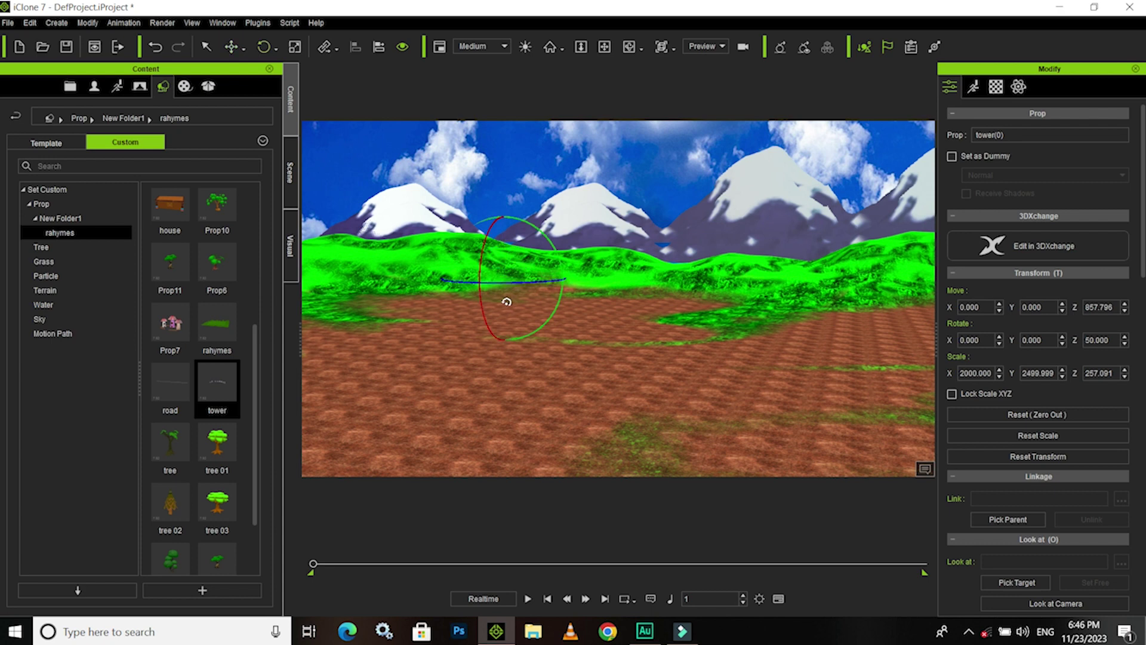
{"action": "left_click_drag", "start_coordinate": [506, 281], "coordinate": [458, 314]}
{"action": "key", "text": "w"}
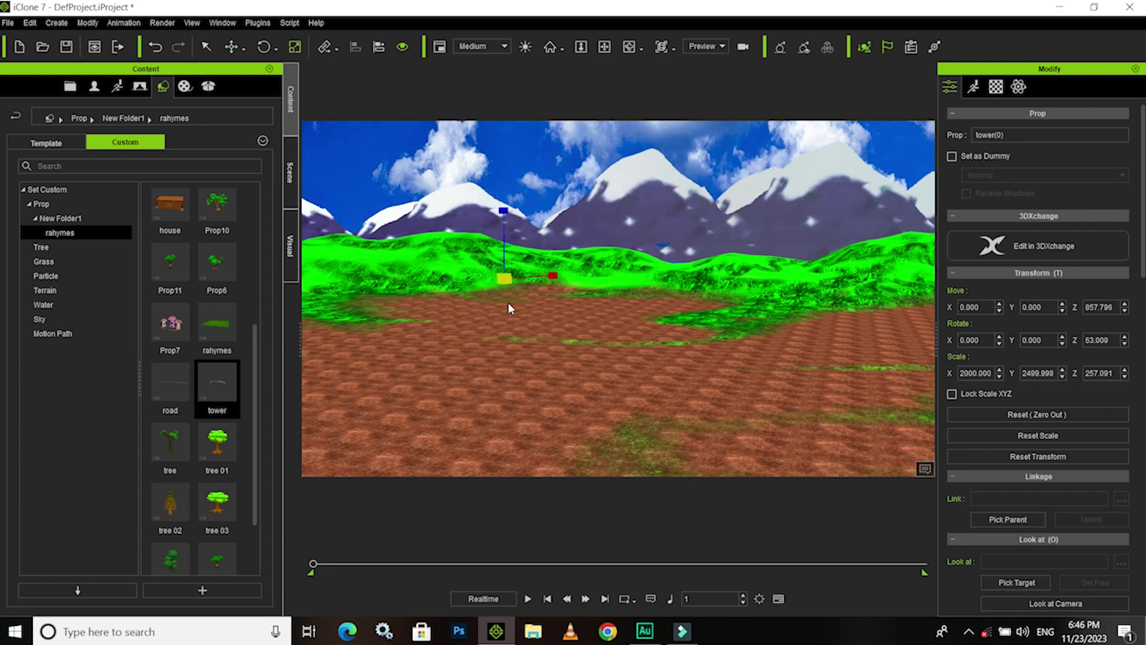
{"action": "mouse_move", "coordinate": [506, 280]}
{"action": "left_mouse_down"}
{"action": "mouse_move", "coordinate": [589, 313]}
{"action": "mouse_move", "coordinate": [368, 250]}
{"action": "left_mouse_up"}
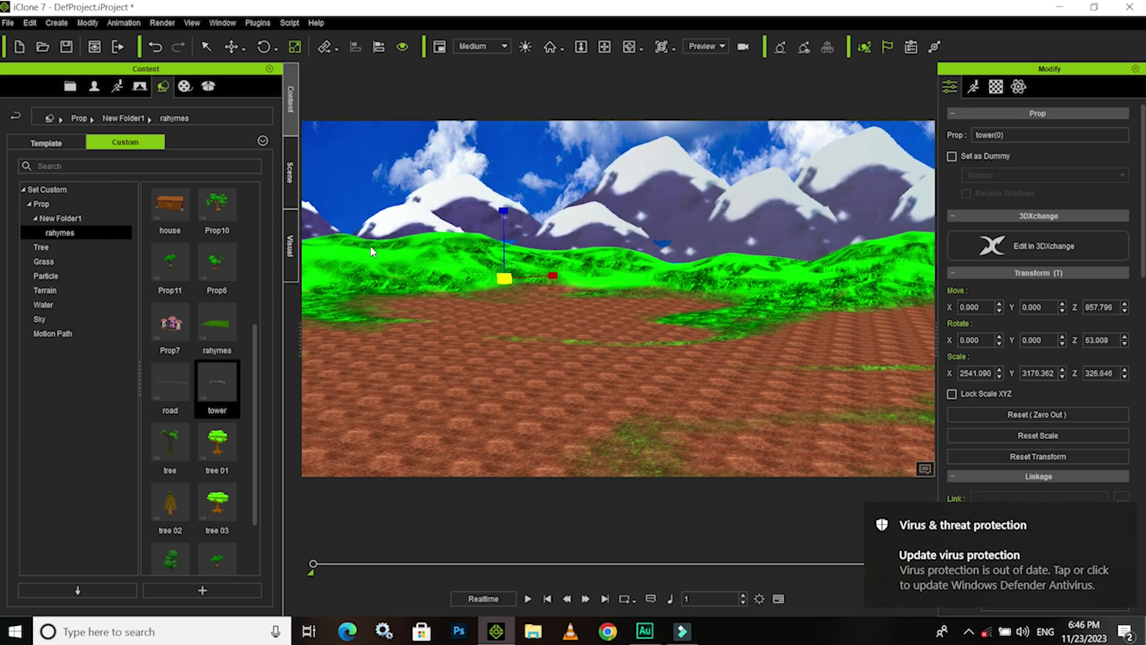
{"action": "key", "text": "e"}
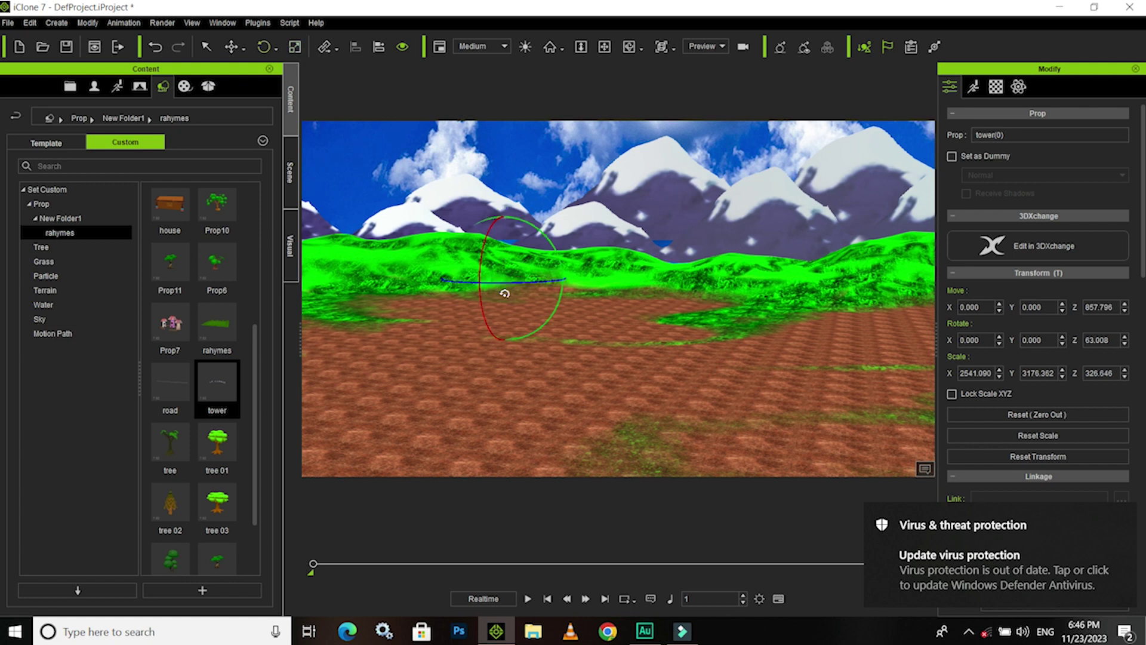
{"action": "left_click_drag", "start_coordinate": [503, 280], "coordinate": [509, 280]}
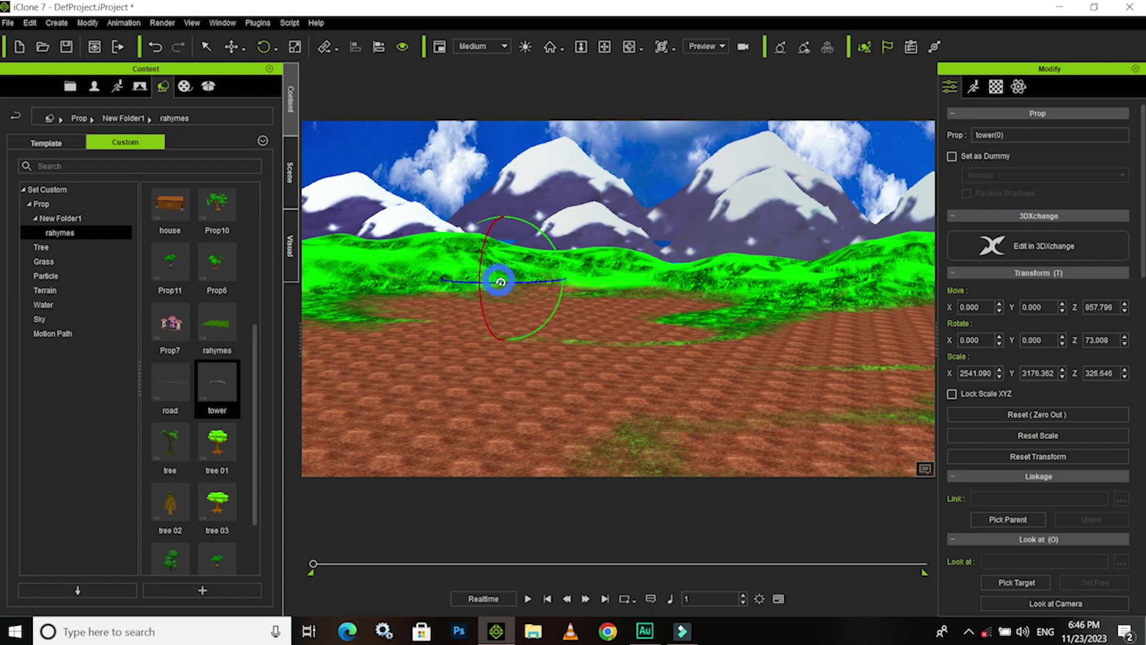
{"action": "left_click_drag", "start_coordinate": [499, 281], "coordinate": [501, 282]}
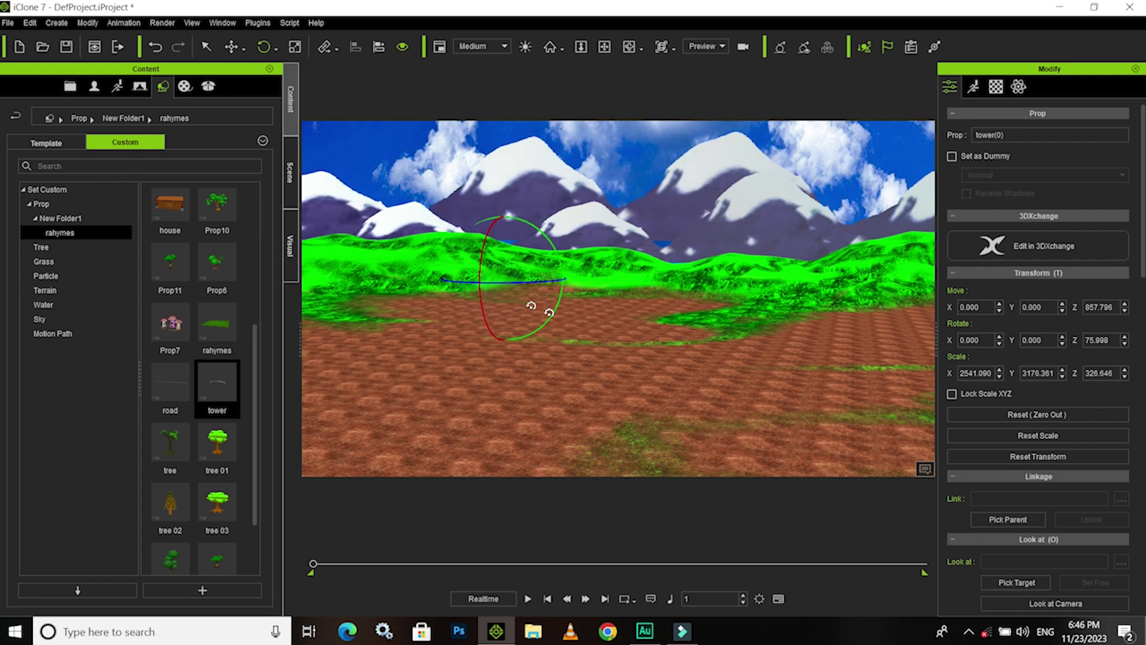
- Lower tower(0) to Z 345.115 so it sits behind the hills
{"action": "key", "text": "w"}
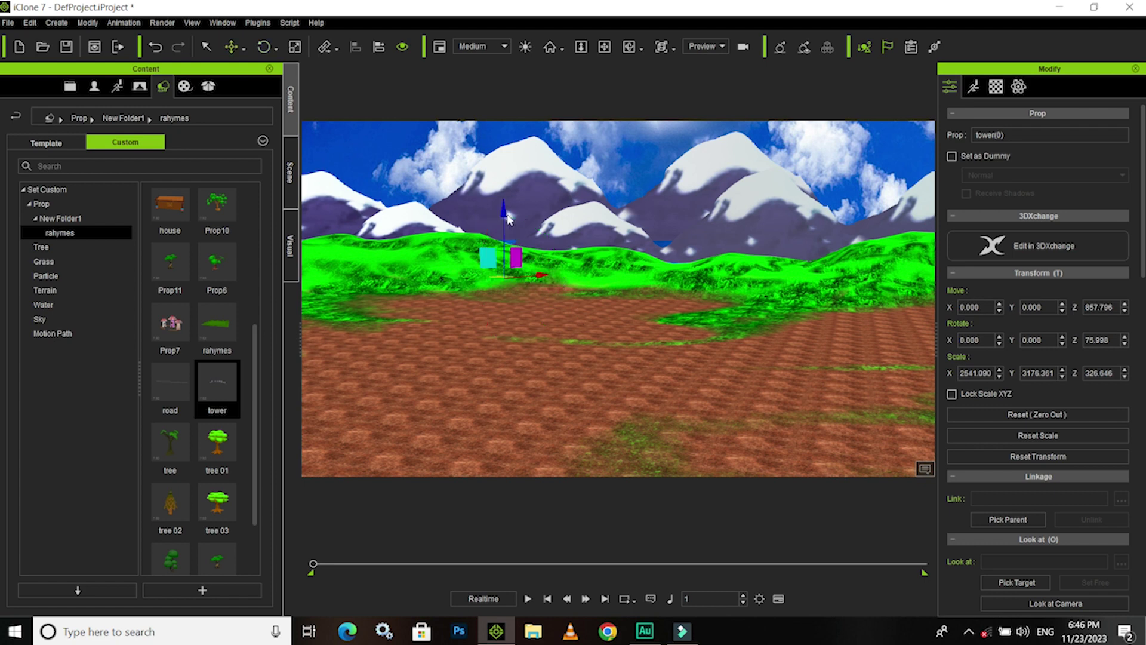
{"action": "mouse_move", "coordinate": [506, 211]}
{"action": "left_mouse_down"}
{"action": "mouse_move", "coordinate": [506, 250]}
{"action": "mouse_move", "coordinate": [504, 237]}
{"action": "left_mouse_up"}
{"action": "key", "text": "r"}
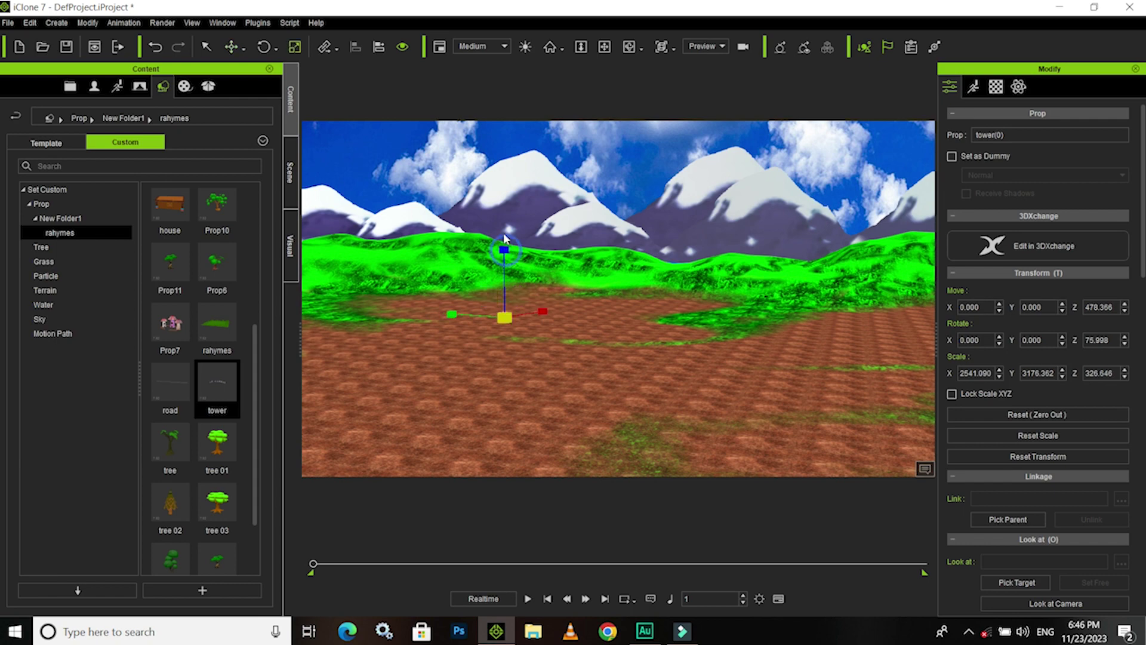
{"action": "mouse_move", "coordinate": [597, 358]}
{"action": "right_mouse_down"}
{"action": "mouse_move", "coordinate": [529, 358]}
{"action": "mouse_move", "coordinate": [499, 344]}
{"action": "right_mouse_up"}
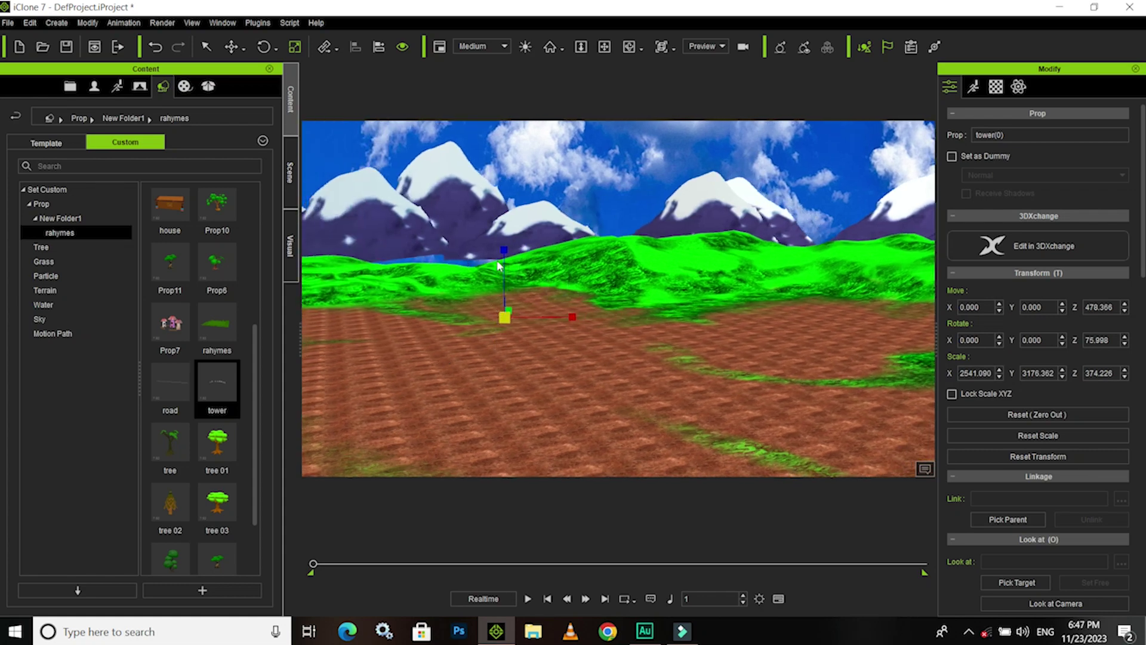
{"action": "key", "text": "w"}
{"action": "left_click_drag", "start_coordinate": [503, 249], "coordinate": [505, 264]}
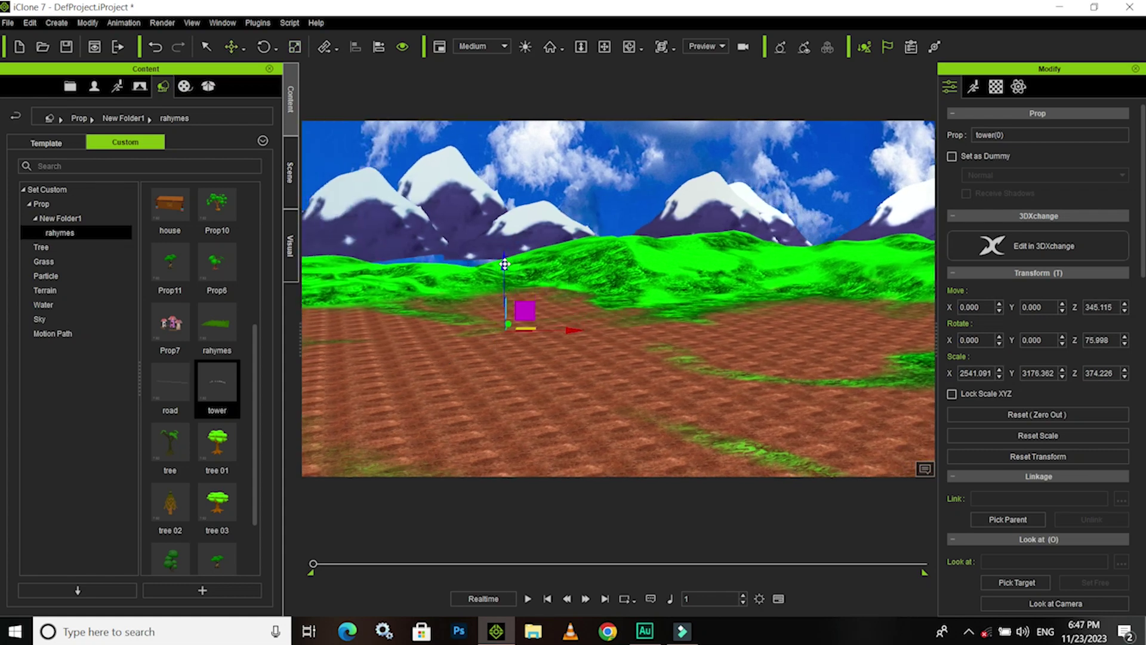
- Lower the original tower mountain prop to Z 134.674 and orbit to review both ranges
{"action": "left_click", "coordinate": [508, 258]}
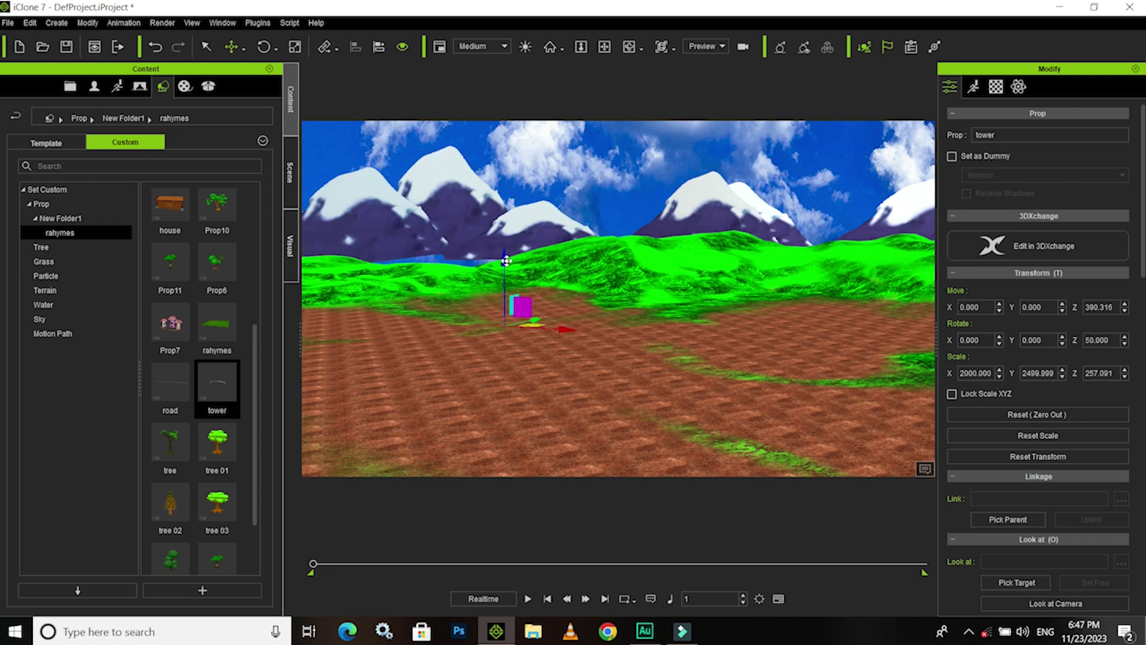
{"action": "left_click_drag", "start_coordinate": [506, 261], "coordinate": [506, 278]}
{"action": "left_click_drag", "start_coordinate": [506, 283], "coordinate": [506, 287]}
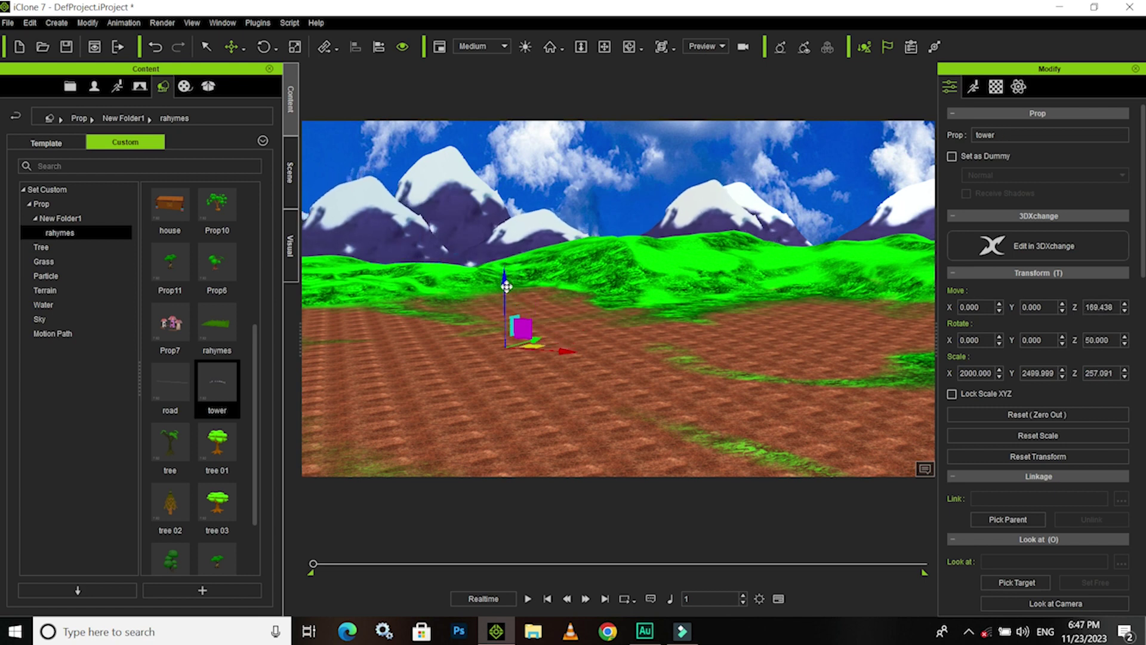
{"action": "mouse_move", "coordinate": [468, 346]}
{"action": "right_mouse_down"}
{"action": "mouse_move", "coordinate": [667, 362]}
{"action": "mouse_move", "coordinate": [545, 355]}
{"action": "right_mouse_up"}
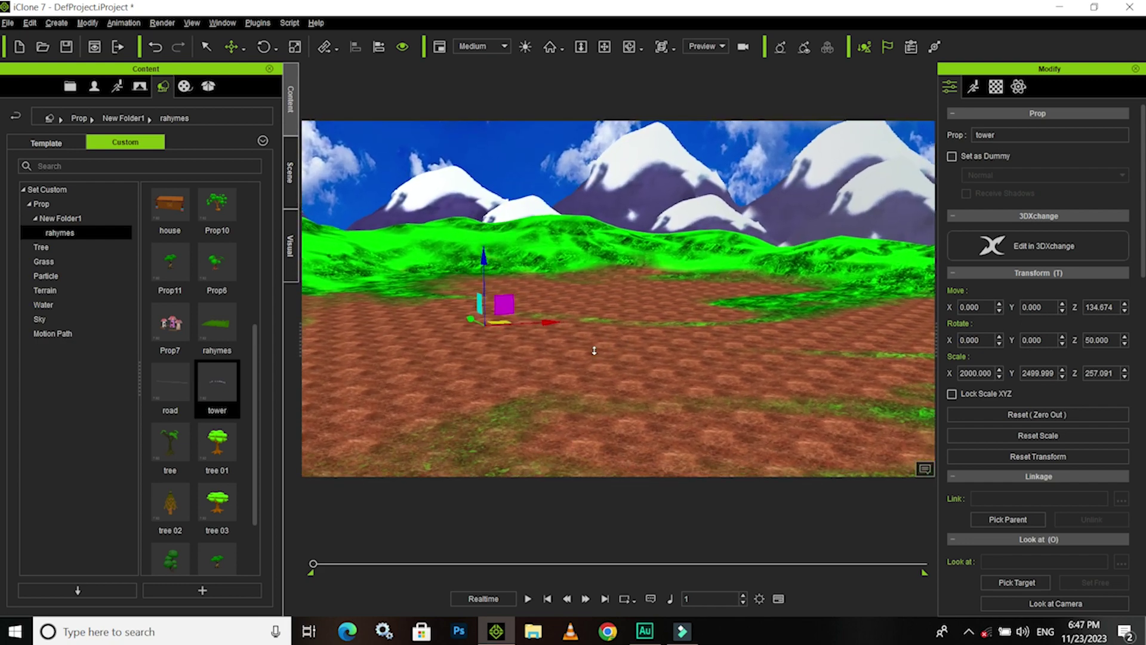
{"action": "mouse_move", "coordinate": [654, 340]}
{"action": "right_mouse_down"}
{"action": "mouse_move", "coordinate": [596, 350]}
{"action": "mouse_move", "coordinate": [568, 339]}
{"action": "right_mouse_up"}
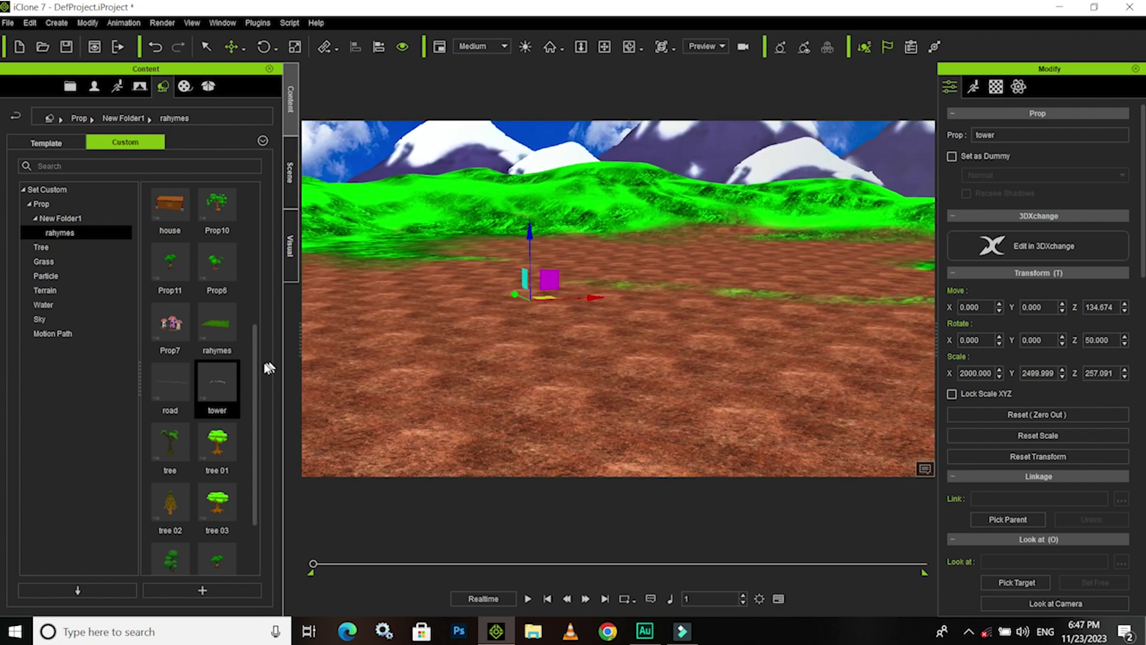
{"action": "scroll", "coordinate": [256, 409], "scroll_direction": "down", "scroll_amount": 3}
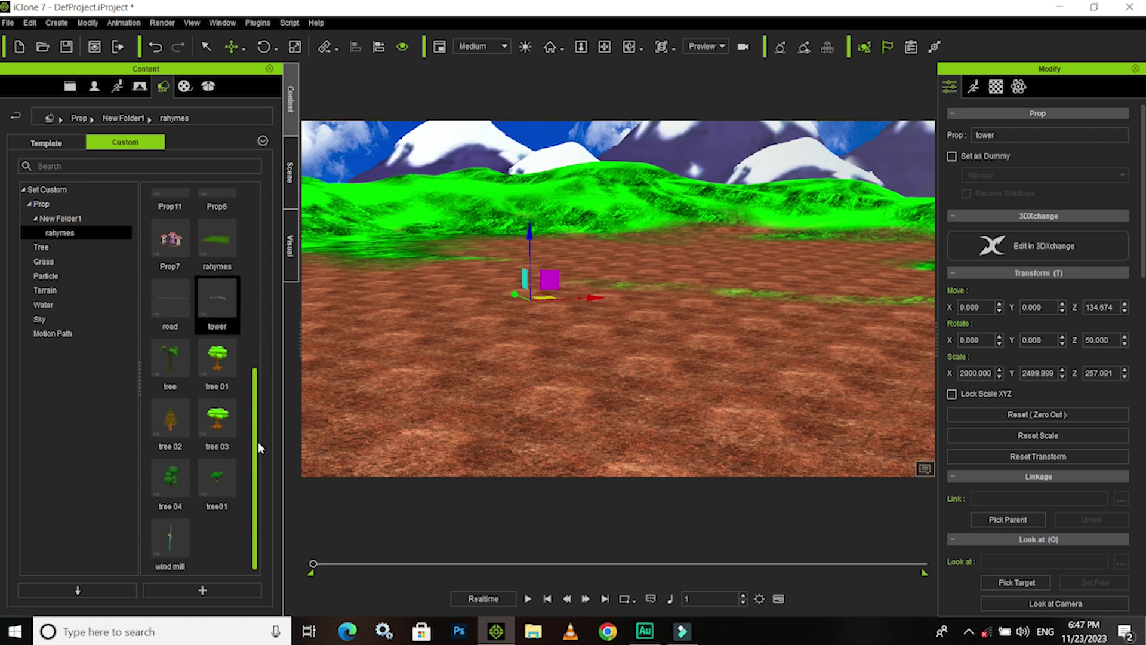
- Add the rahymes road prop and pan and zoom to view the dashed road
{"action": "scroll", "coordinate": [256, 357], "scroll_direction": "up", "scroll_amount": 3}
{"action": "scroll", "coordinate": [256, 356], "scroll_direction": "up", "scroll_amount": 2}
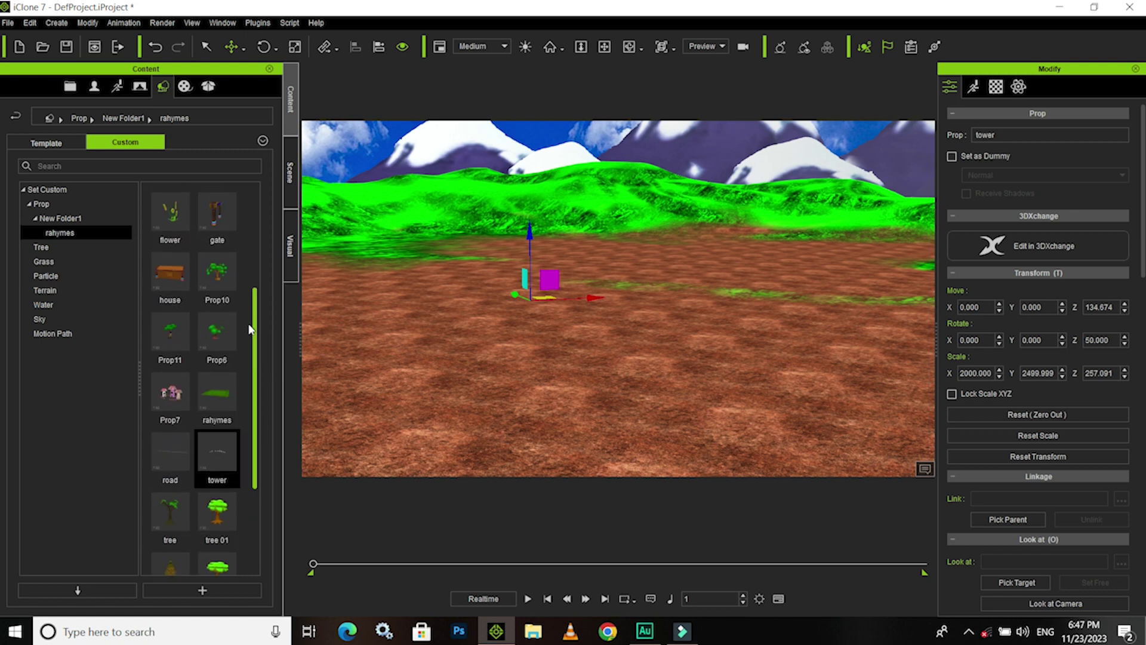
{"action": "double_click", "coordinate": [170, 455]}
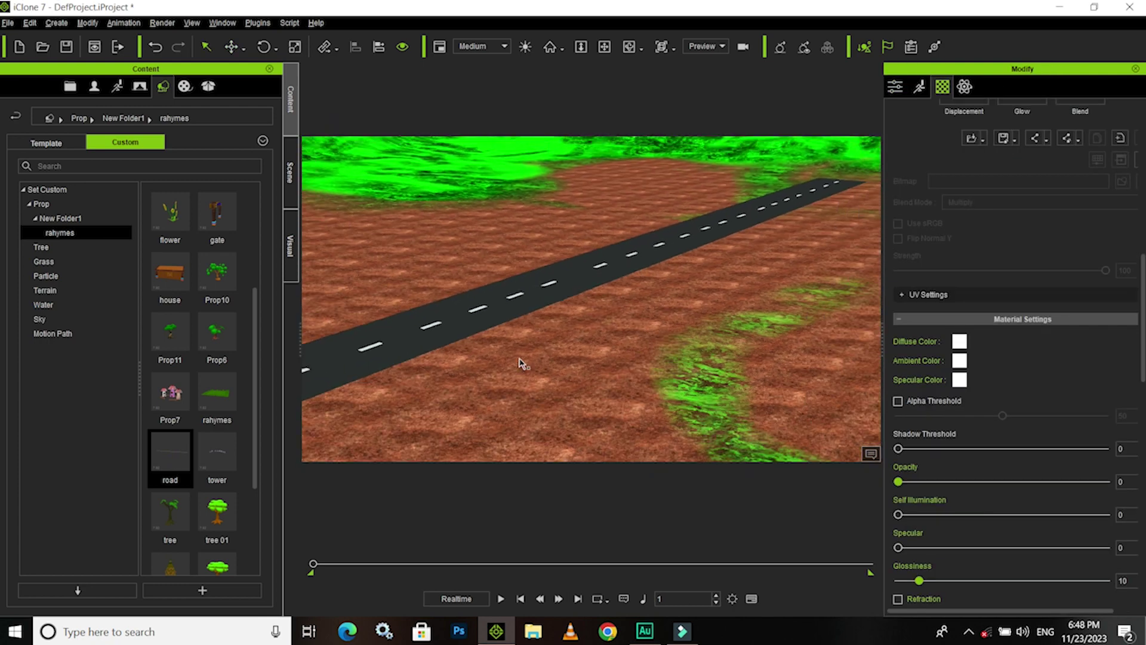
{"action": "mouse_move", "coordinate": [624, 349]}
{"action": "middle_mouse_down"}
{"action": "mouse_move", "coordinate": [693, 344]}
{"action": "mouse_move", "coordinate": [606, 363]}
{"action": "mouse_move", "coordinate": [629, 363]}
{"action": "mouse_move", "coordinate": [603, 376]}
{"action": "mouse_move", "coordinate": [512, 389]}
{"action": "mouse_move", "coordinate": [578, 384]}
{"action": "middle_mouse_up"}
{"action": "scroll", "coordinate": [577, 384], "scroll_direction": "down", "scroll_amount": 3}
{"action": "scroll", "coordinate": [580, 384], "scroll_direction": "down", "scroll_amount": 2}
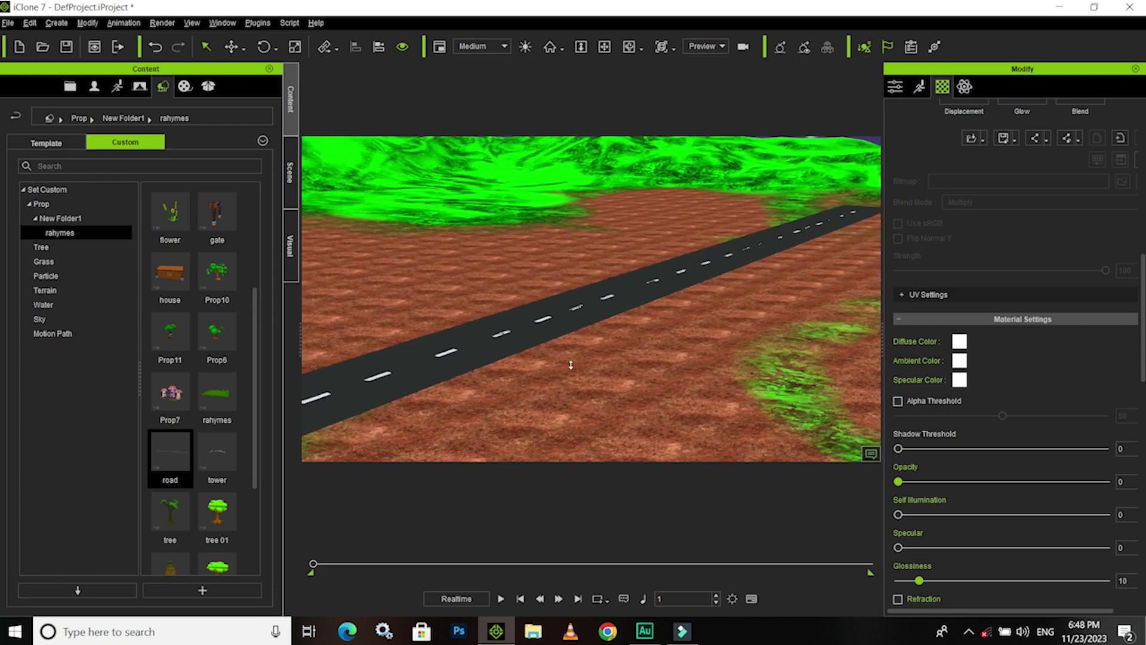
{"action": "scroll", "coordinate": [571, 364], "scroll_direction": "up", "scroll_amount": 2}
{"action": "scroll", "coordinate": [545, 353], "scroll_direction": "up", "scroll_amount": 2}
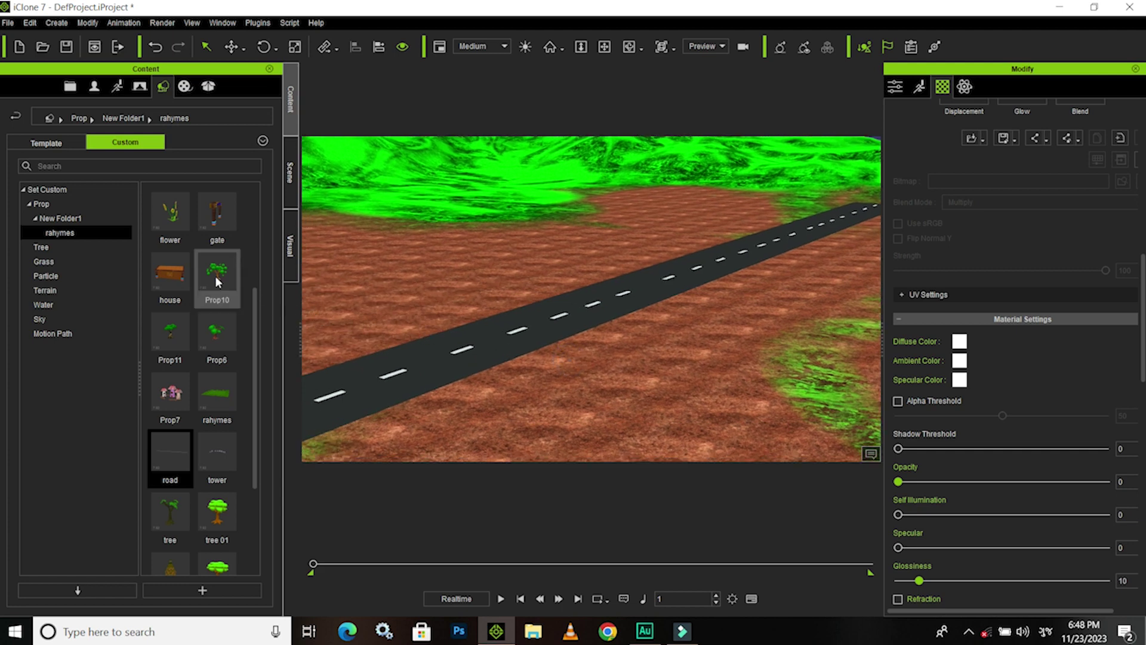
- Drag the Prop10 tree into the scene
{"action": "left_click_drag", "start_coordinate": [213, 274], "coordinate": [423, 331]}
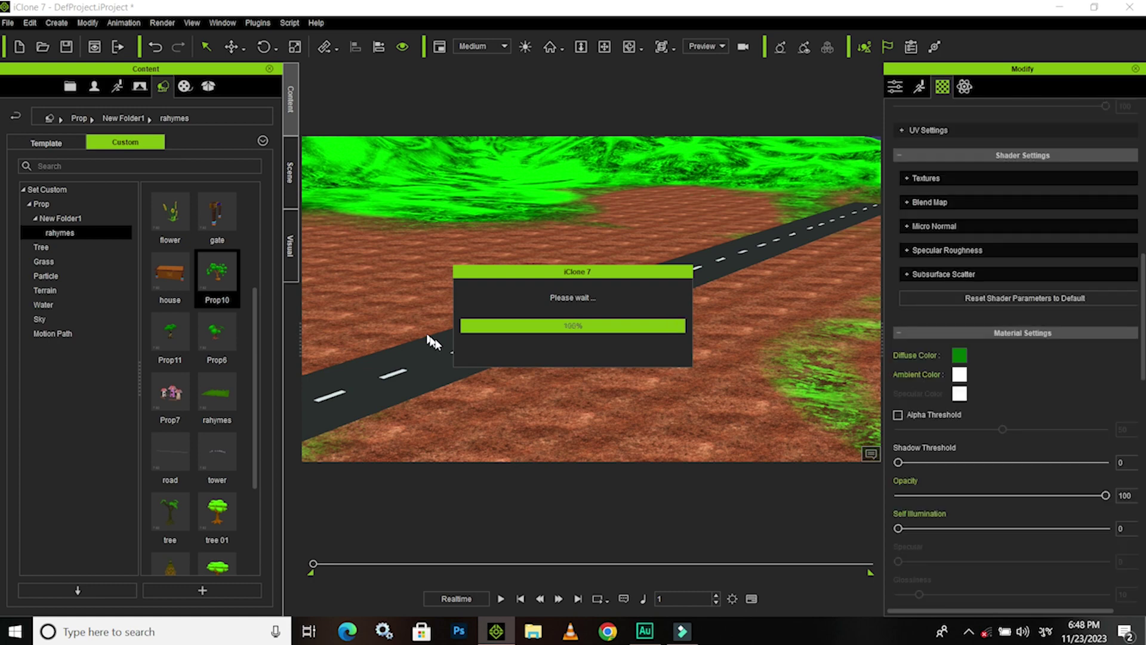
{"action": "scroll", "coordinate": [625, 350], "scroll_direction": "down", "scroll_amount": 3}
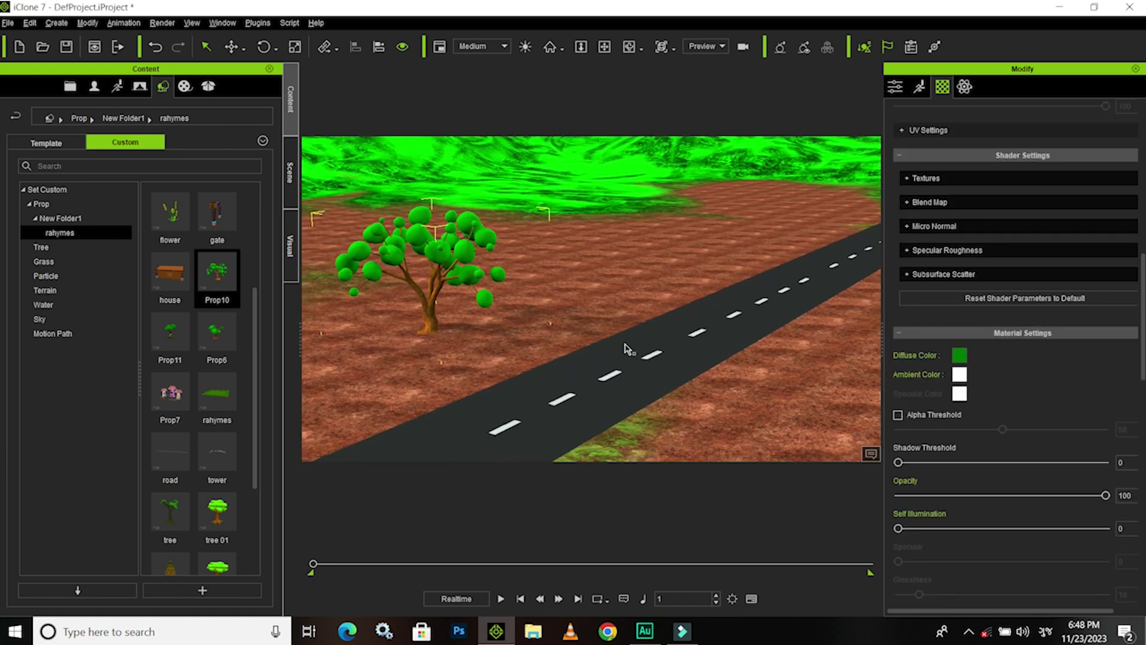
{"action": "scroll", "coordinate": [591, 336], "scroll_direction": "down", "scroll_amount": 2}
{"action": "scroll", "coordinate": [590, 329], "scroll_direction": "down", "scroll_amount": 2}
{"action": "scroll", "coordinate": [573, 350], "scroll_direction": "up", "scroll_amount": 2}
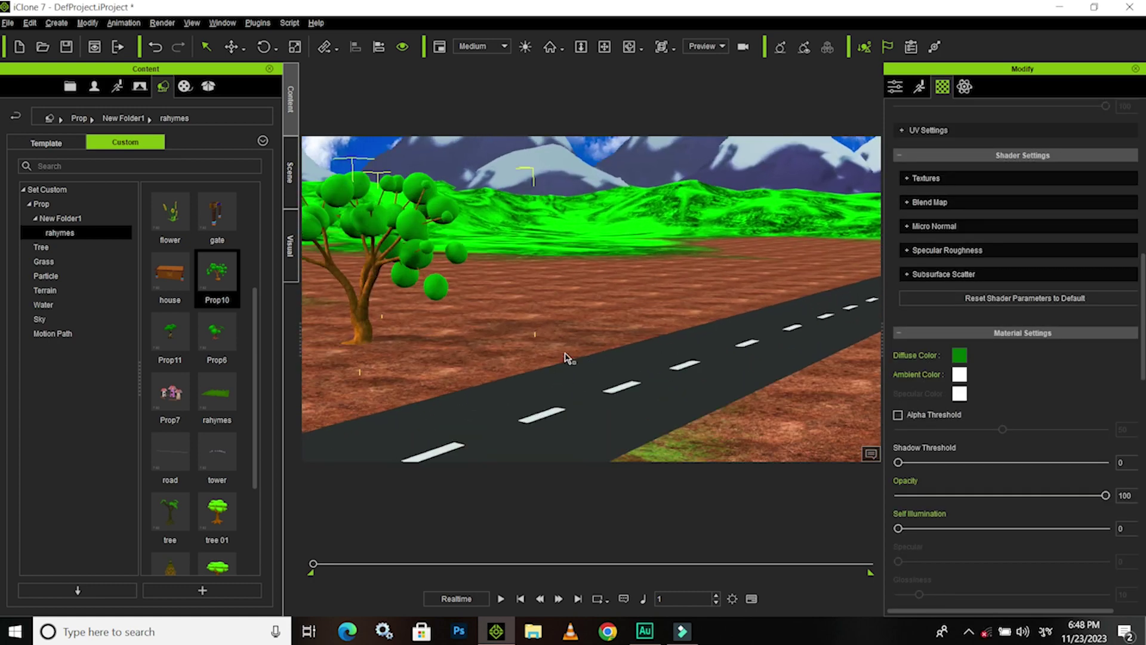
{"action": "scroll", "coordinate": [566, 356], "scroll_direction": "up", "scroll_amount": 1}
{"action": "scroll", "coordinate": [558, 362], "scroll_direction": "up", "scroll_amount": 1}
{"action": "scroll", "coordinate": [546, 365], "scroll_direction": "down", "scroll_amount": 1}
{"action": "scroll", "coordinate": [555, 365], "scroll_direction": "down", "scroll_amount": 1}
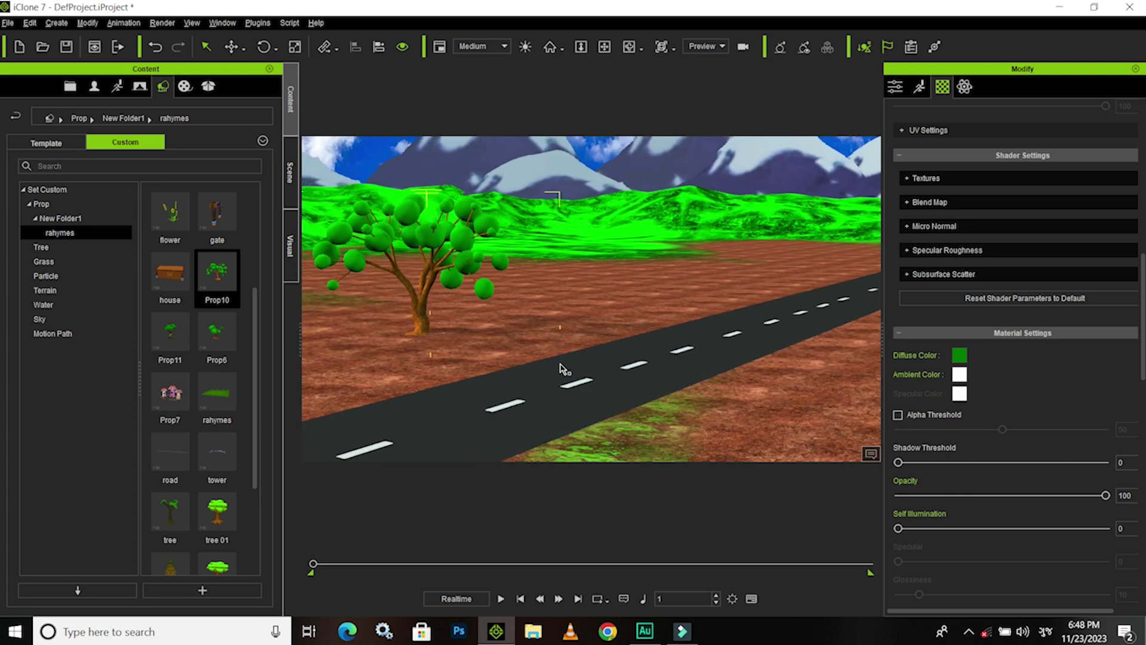
- Move the tree onto the ground beside the road and pull the view back
{"action": "key", "text": "w"}
{"action": "left_click_drag", "start_coordinate": [469, 351], "coordinate": [826, 495]}
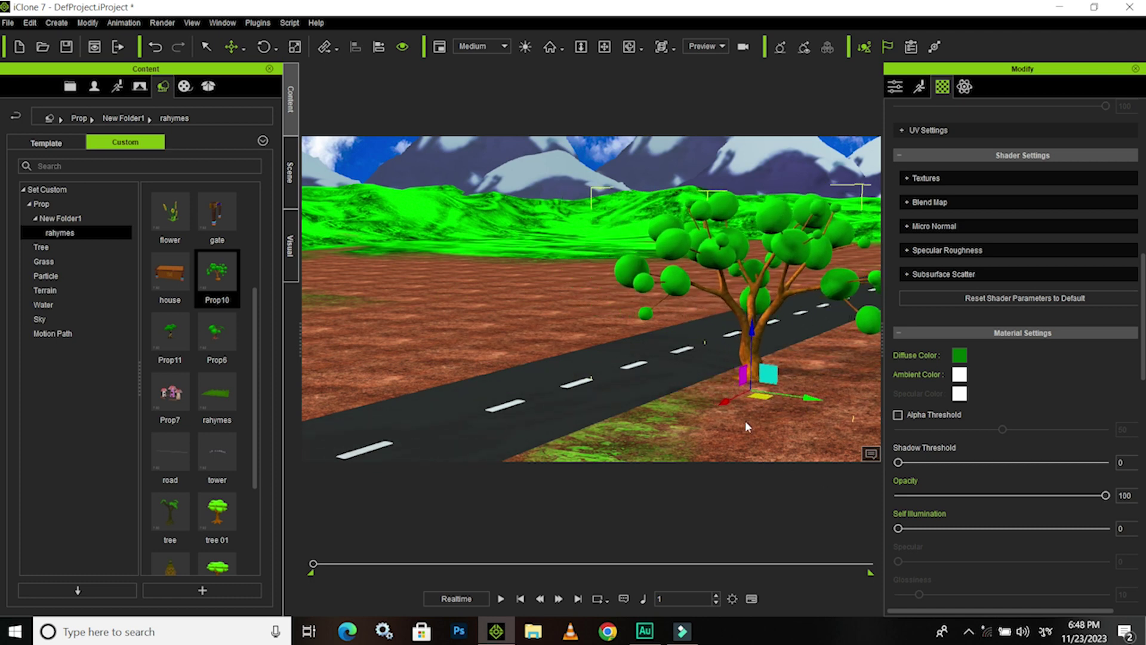
{"action": "left_click_drag", "start_coordinate": [712, 406], "coordinate": [684, 421]}
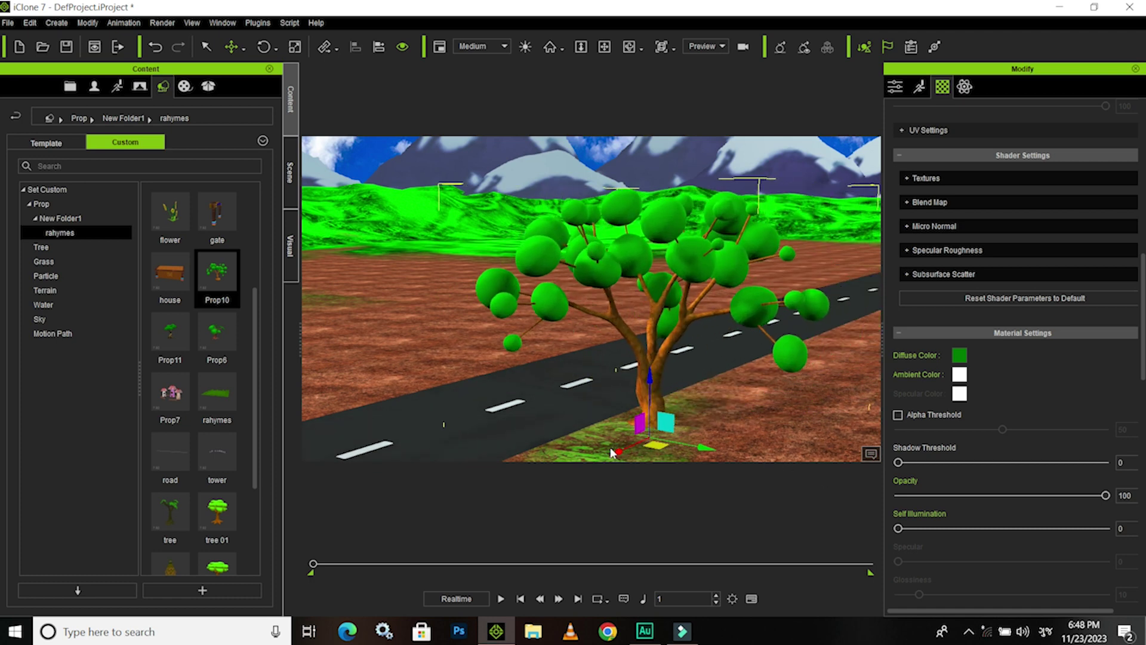
{"action": "right_click_drag", "start_coordinate": [682, 420], "coordinate": [636, 323]}
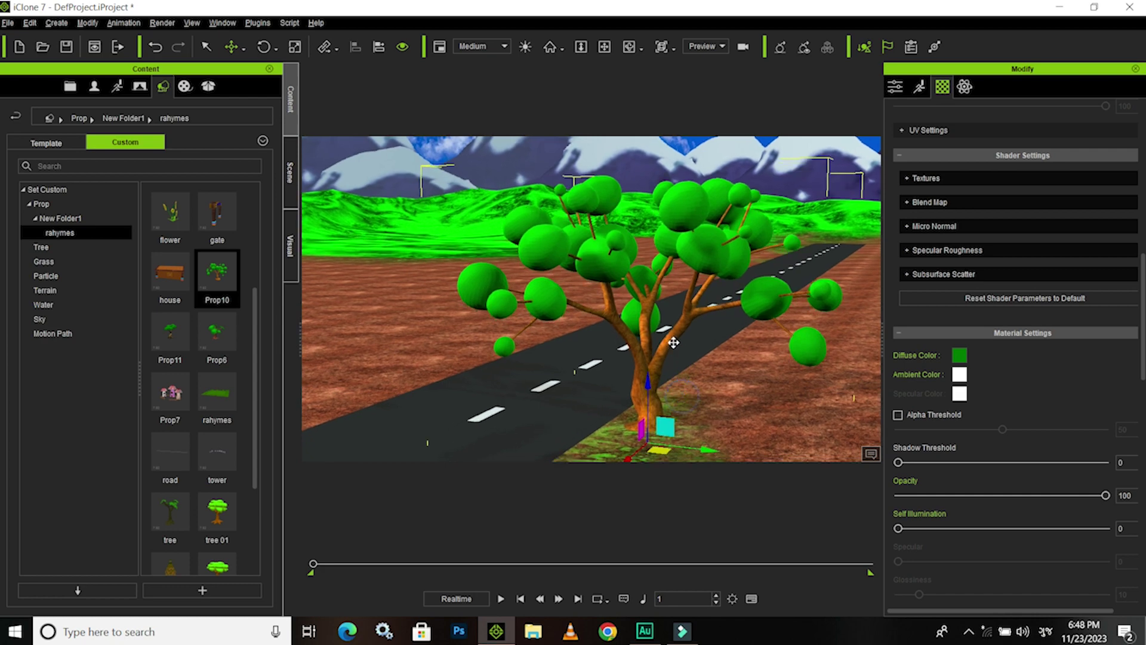
{"action": "left_click_drag", "start_coordinate": [636, 312], "coordinate": [637, 349]}
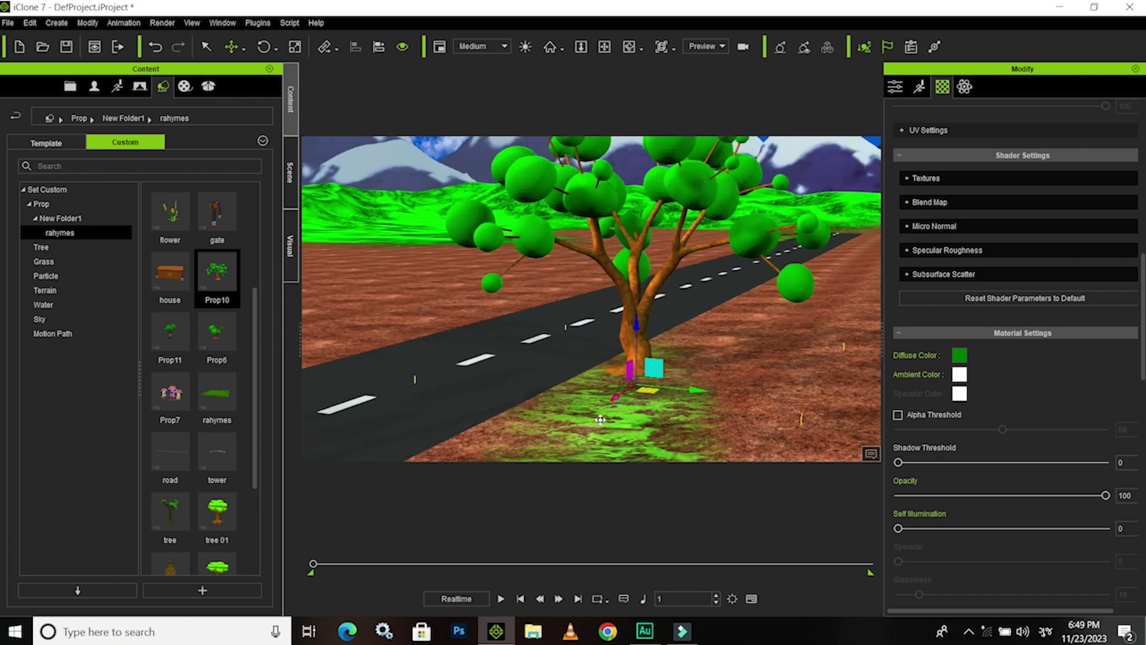
{"action": "left_click_drag", "start_coordinate": [600, 420], "coordinate": [584, 437]}
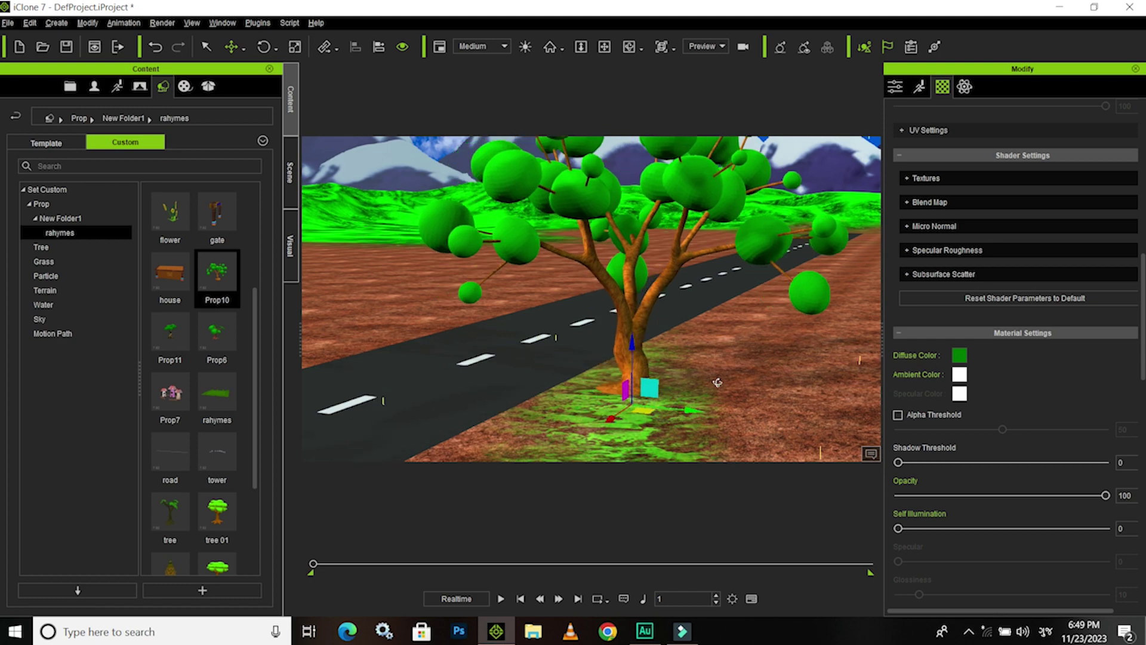
{"action": "mouse_move", "coordinate": [690, 418]}
{"action": "right_mouse_down"}
{"action": "mouse_move", "coordinate": [713, 360]}
{"action": "mouse_move", "coordinate": [663, 386]}
{"action": "mouse_move", "coordinate": [689, 404]}
{"action": "mouse_move", "coordinate": [709, 361]}
{"action": "right_mouse_up"}
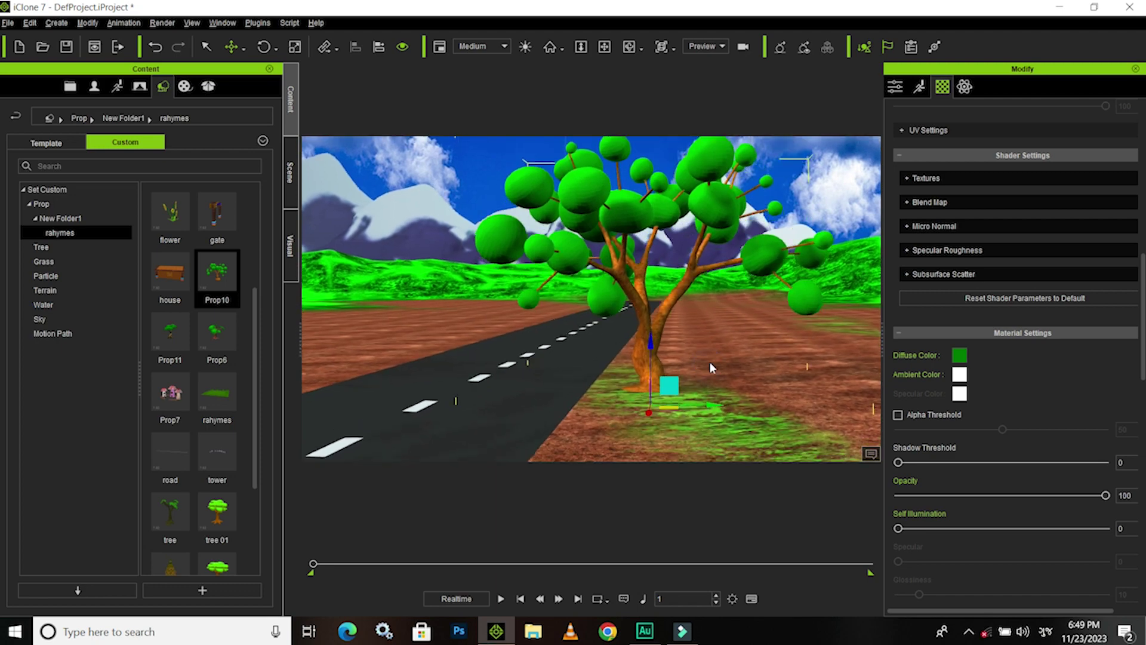
{"action": "mouse_move", "coordinate": [636, 395]}
{"action": "right_mouse_down"}
{"action": "mouse_move", "coordinate": [653, 382]}
{"action": "mouse_move", "coordinate": [642, 395]}
{"action": "mouse_move", "coordinate": [536, 407]}
{"action": "mouse_move", "coordinate": [291, 485]}
{"action": "right_mouse_up"}
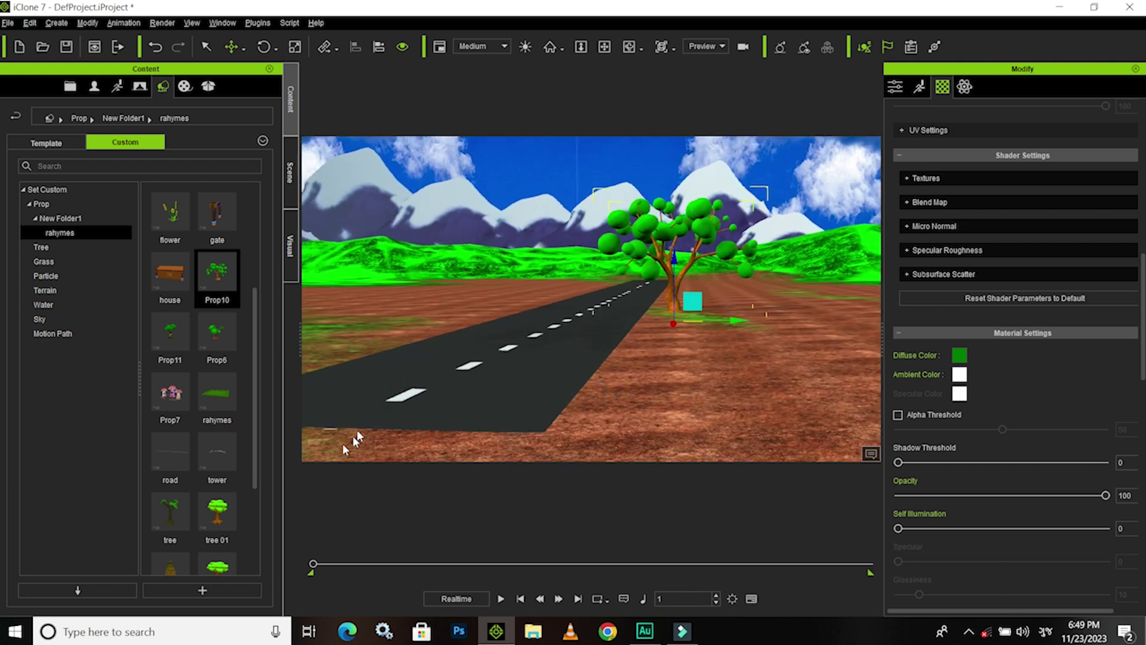
{"action": "mouse_move", "coordinate": [255, 376]}
{"action": "left_mouse_down"}
{"action": "mouse_move", "coordinate": [250, 486]}
{"action": "mouse_move", "coordinate": [252, 327]}
{"action": "mouse_move", "coordinate": [493, 378]}
{"action": "mouse_move", "coordinate": [608, 384]}
{"action": "left_mouse_up"}
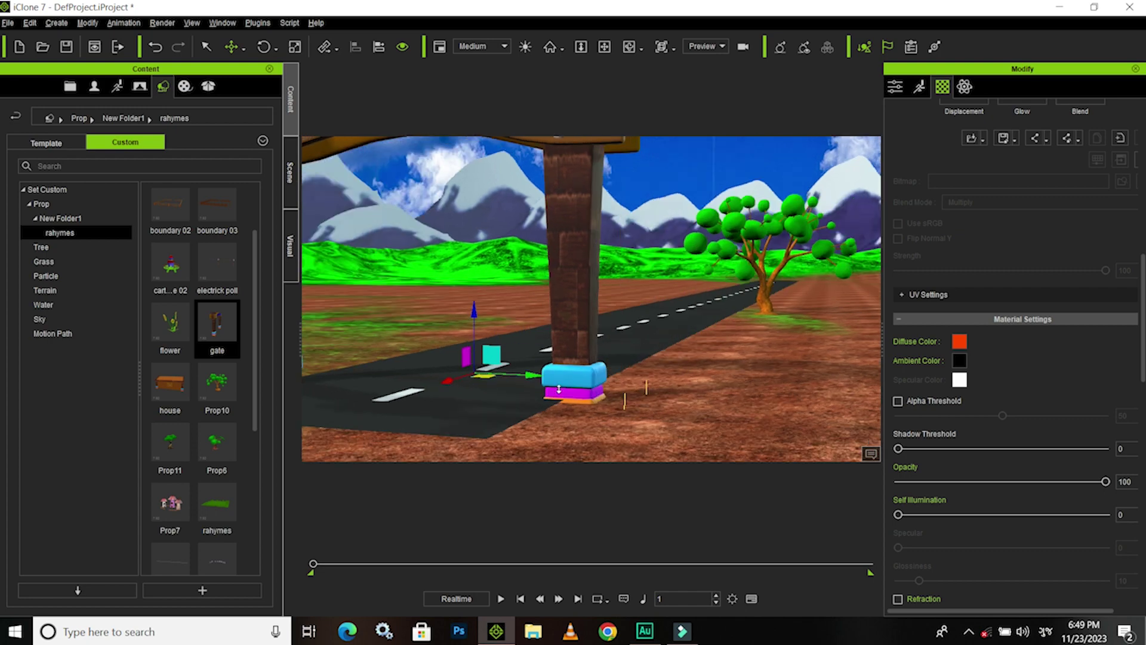
- Slide the RAJAPUR gate along the road to stand in front of the tree
{"action": "scroll", "coordinate": [537, 376], "scroll_direction": "down", "scroll_amount": 3}
{"action": "scroll", "coordinate": [507, 370], "scroll_direction": "down", "scroll_amount": 4}
{"action": "scroll", "coordinate": [470, 365], "scroll_direction": "down", "scroll_amount": 3}
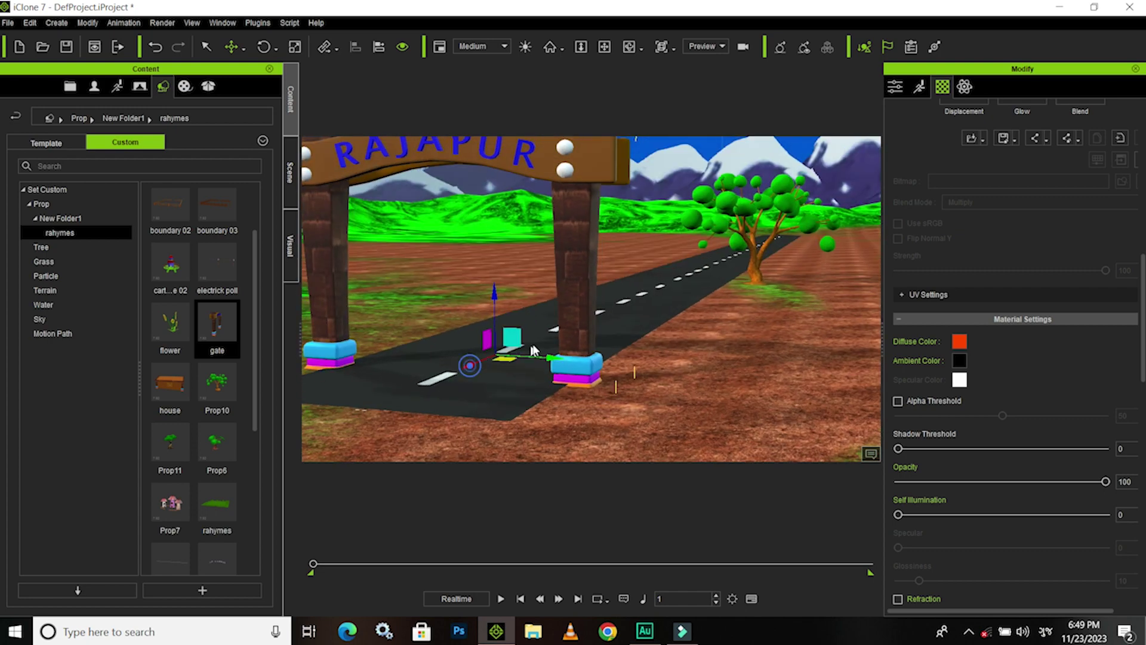
{"action": "mouse_move", "coordinate": [533, 349]}
{"action": "left_mouse_down"}
{"action": "mouse_move", "coordinate": [677, 293]}
{"action": "mouse_move", "coordinate": [643, 334]}
{"action": "left_mouse_up"}
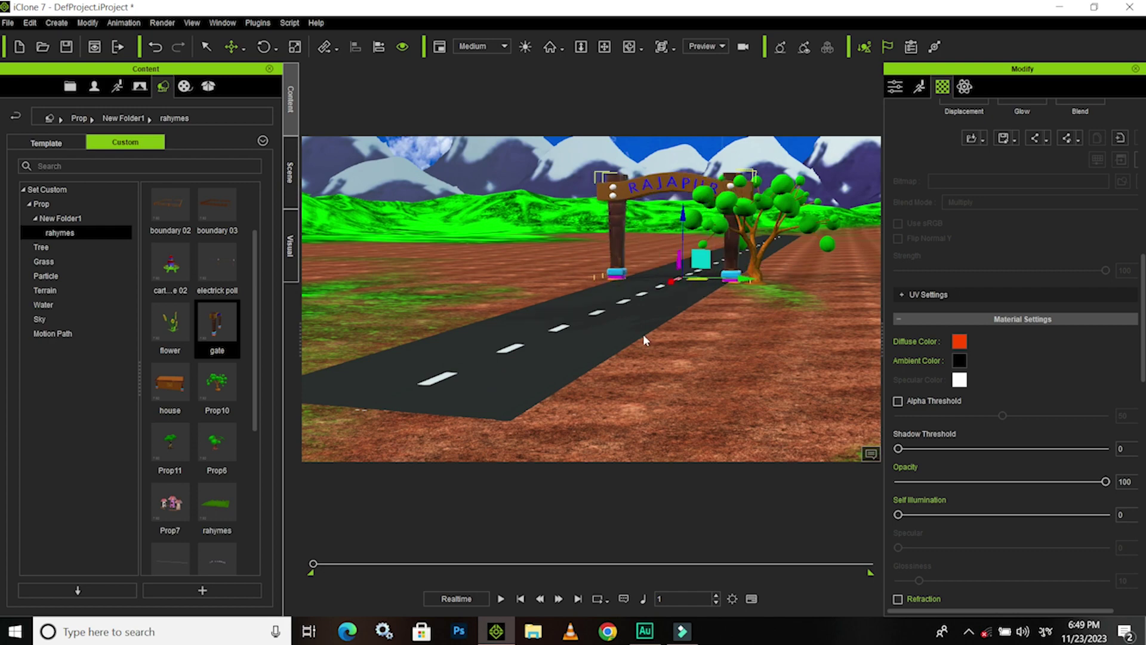
{"action": "left_click_drag", "start_coordinate": [643, 334], "coordinate": [625, 344]}
{"action": "scroll", "coordinate": [629, 329], "scroll_direction": "up", "scroll_amount": 2}
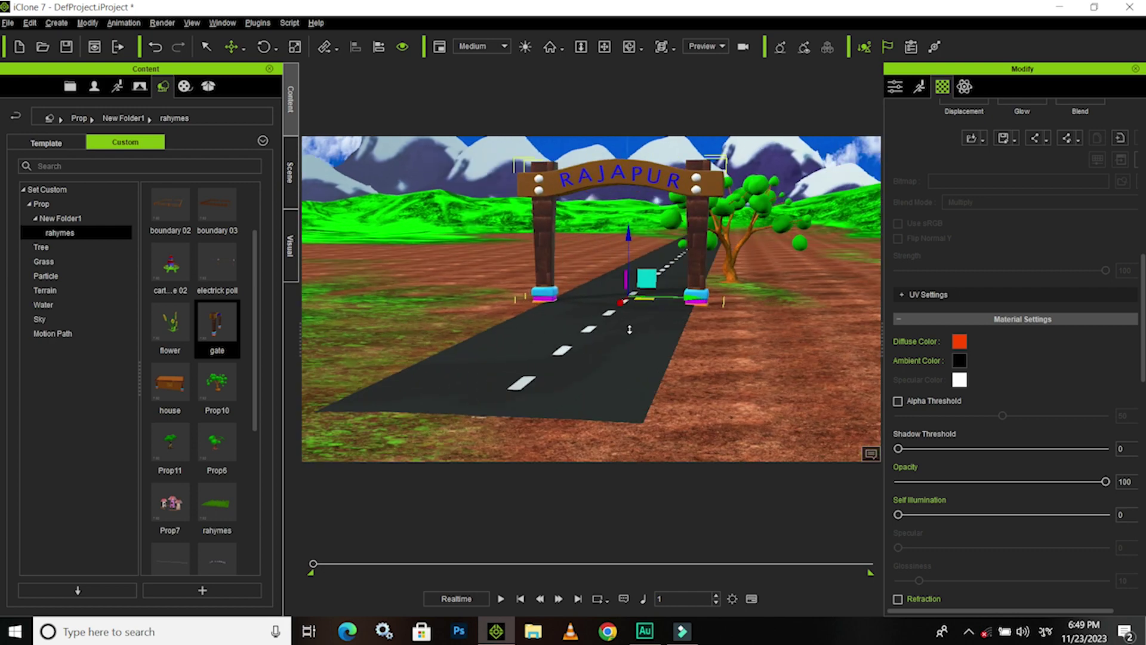
{"action": "scroll", "coordinate": [629, 330], "scroll_direction": "up", "scroll_amount": 2}
{"action": "scroll", "coordinate": [561, 396], "scroll_direction": "up", "scroll_amount": 4}
{"action": "scroll", "coordinate": [555, 400], "scroll_direction": "down", "scroll_amount": 2}
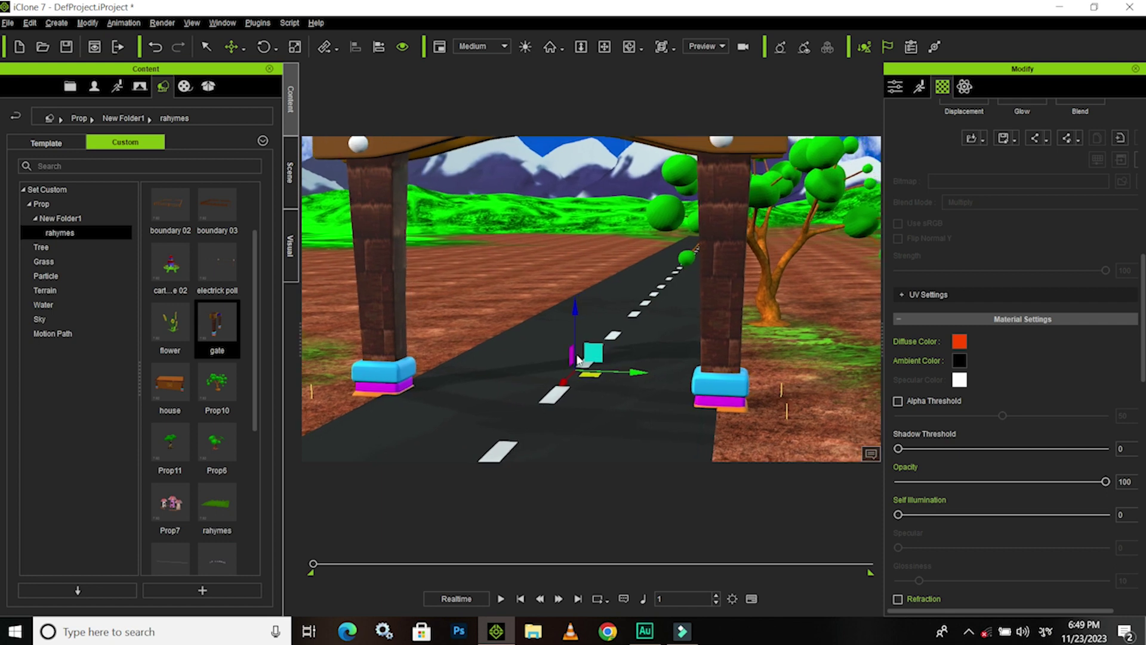
{"action": "scroll", "coordinate": [577, 312], "scroll_direction": "down", "scroll_amount": 1}
- Set the gate's height so its bases rest on the road, then orbit to check it
{"action": "left_click_drag", "start_coordinate": [574, 319], "coordinate": [575, 320]}
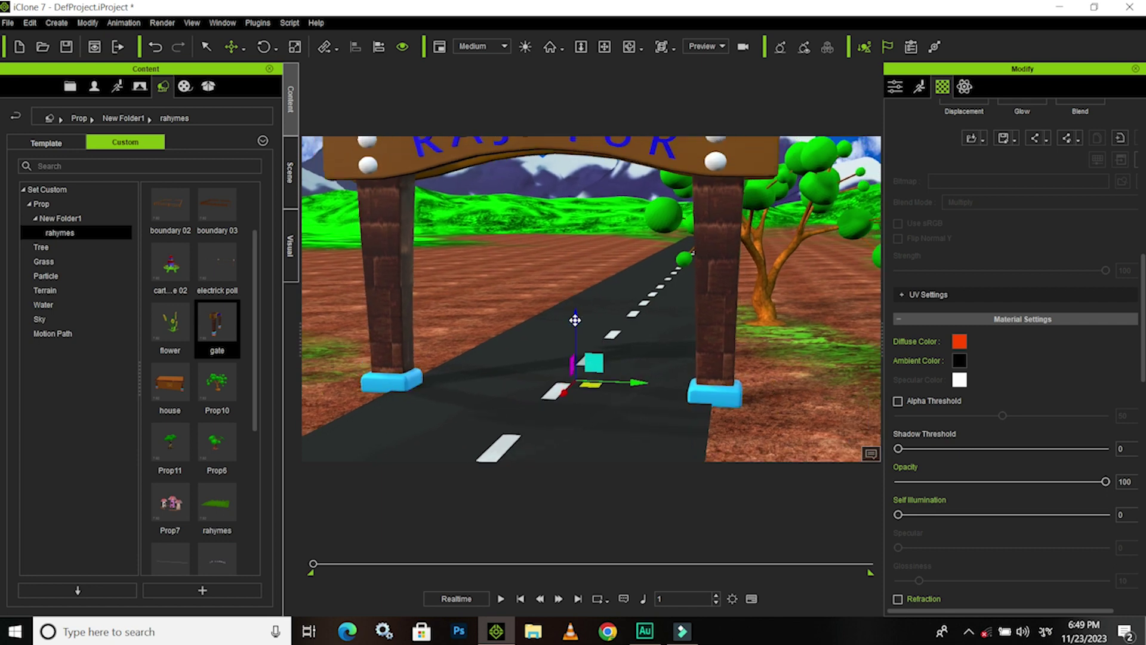
{"action": "key", "text": "ctrl+z"}
{"action": "key", "text": "ctrl+z"}
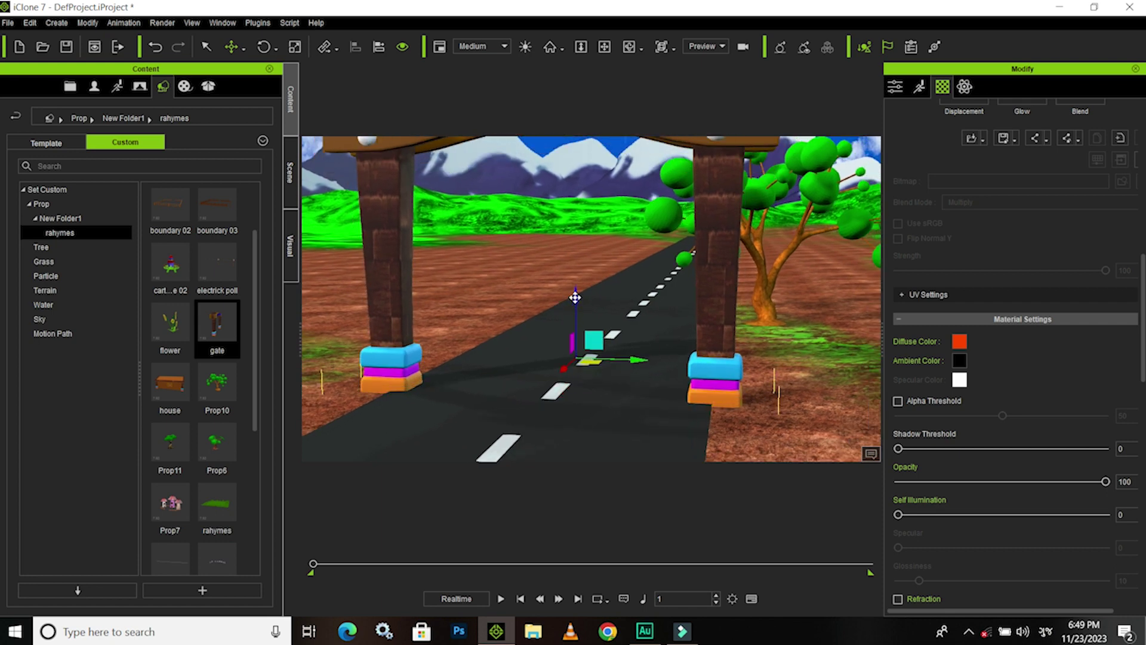
{"action": "key", "text": "ctrl+z"}
{"action": "key", "text": "ctrl+z"}
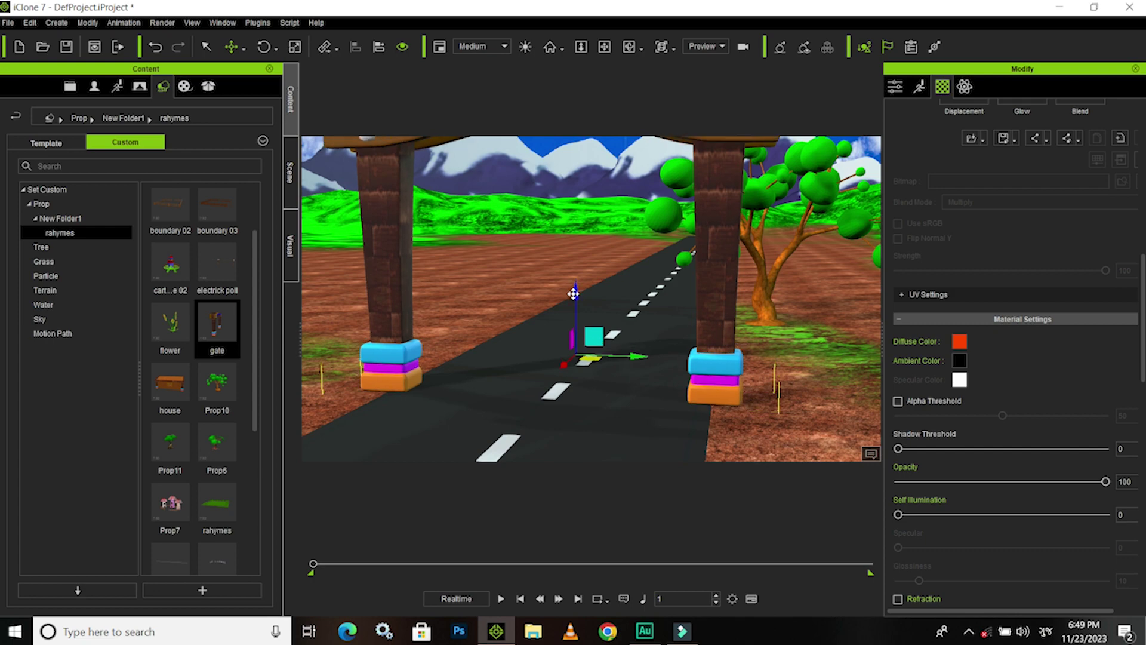
{"action": "key", "text": "ctrl+z"}
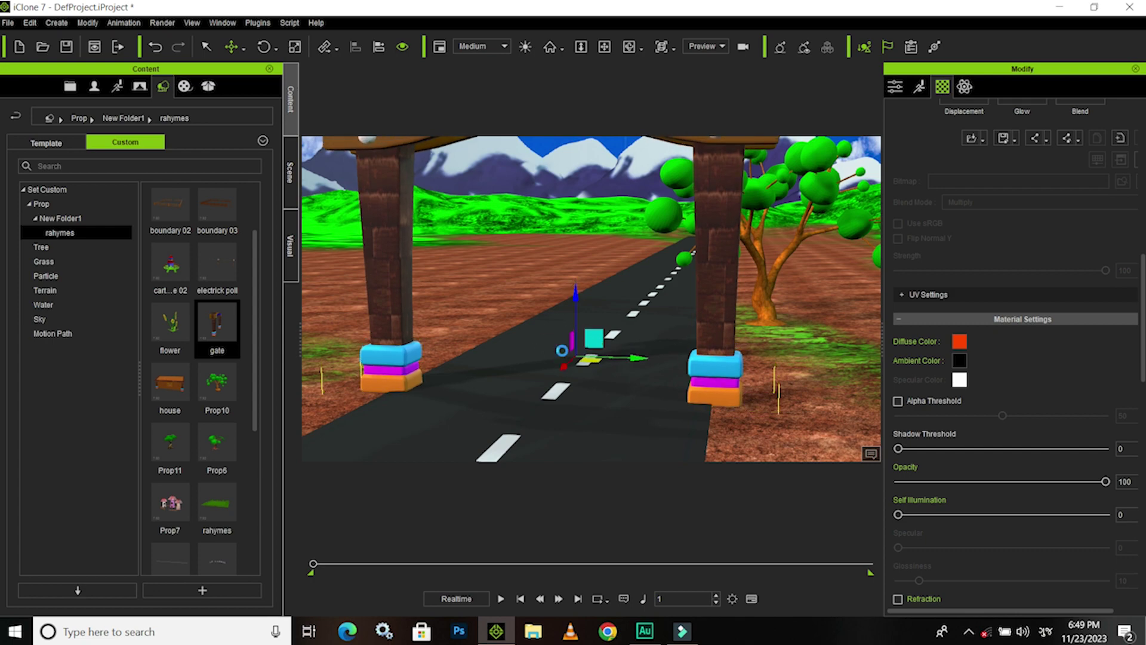
{"action": "scroll", "coordinate": [562, 350], "scroll_direction": "down", "scroll_amount": 3}
{"action": "scroll", "coordinate": [660, 370], "scroll_direction": "down", "scroll_amount": 3}
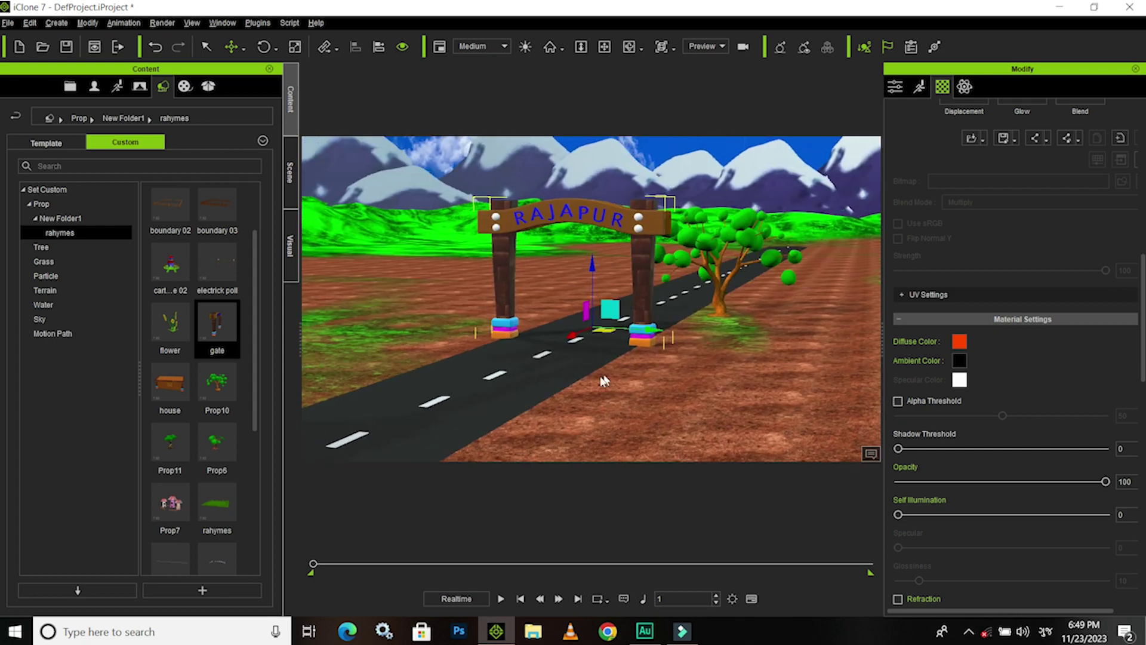
{"action": "mouse_move", "coordinate": [603, 381]}
{"action": "right_mouse_down"}
{"action": "mouse_move", "coordinate": [498, 412]}
{"action": "mouse_move", "coordinate": [534, 410]}
{"action": "mouse_move", "coordinate": [569, 374]}
{"action": "mouse_move", "coordinate": [604, 386]}
{"action": "mouse_move", "coordinate": [579, 394]}
{"action": "mouse_move", "coordinate": [564, 371]}
{"action": "mouse_move", "coordinate": [576, 376]}
{"action": "mouse_move", "coordinate": [573, 366]}
{"action": "mouse_move", "coordinate": [508, 385]}
{"action": "right_mouse_up"}
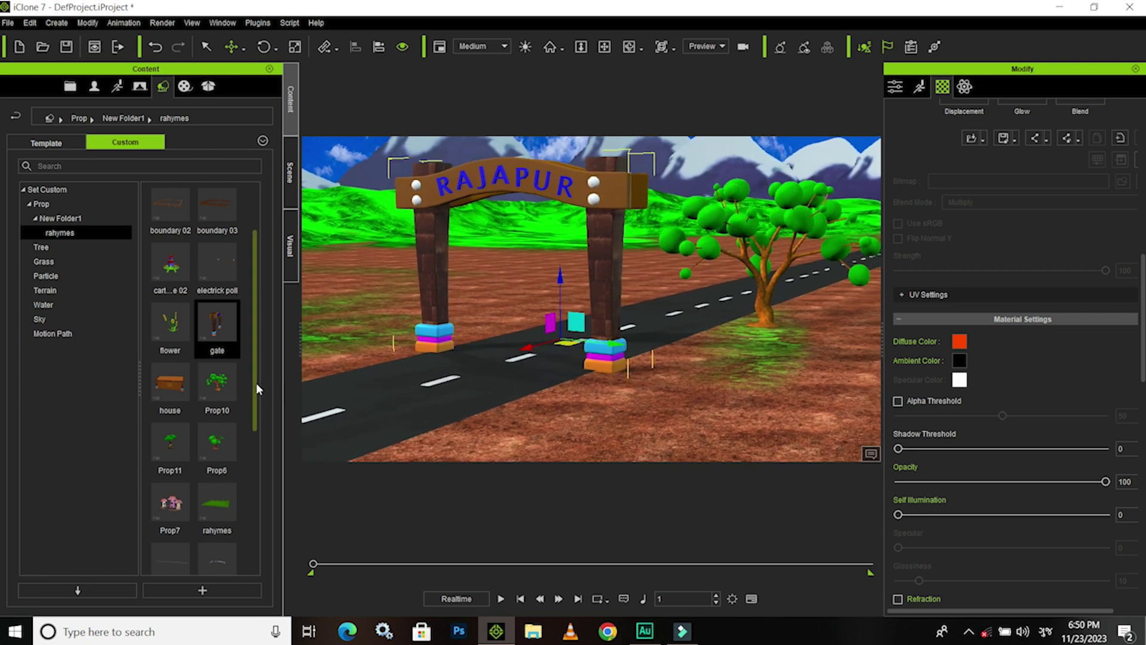
- Add the Prop7 mushroom houses and move them out from behind the gate
{"action": "left_click_drag", "start_coordinate": [256, 389], "coordinate": [254, 424]}
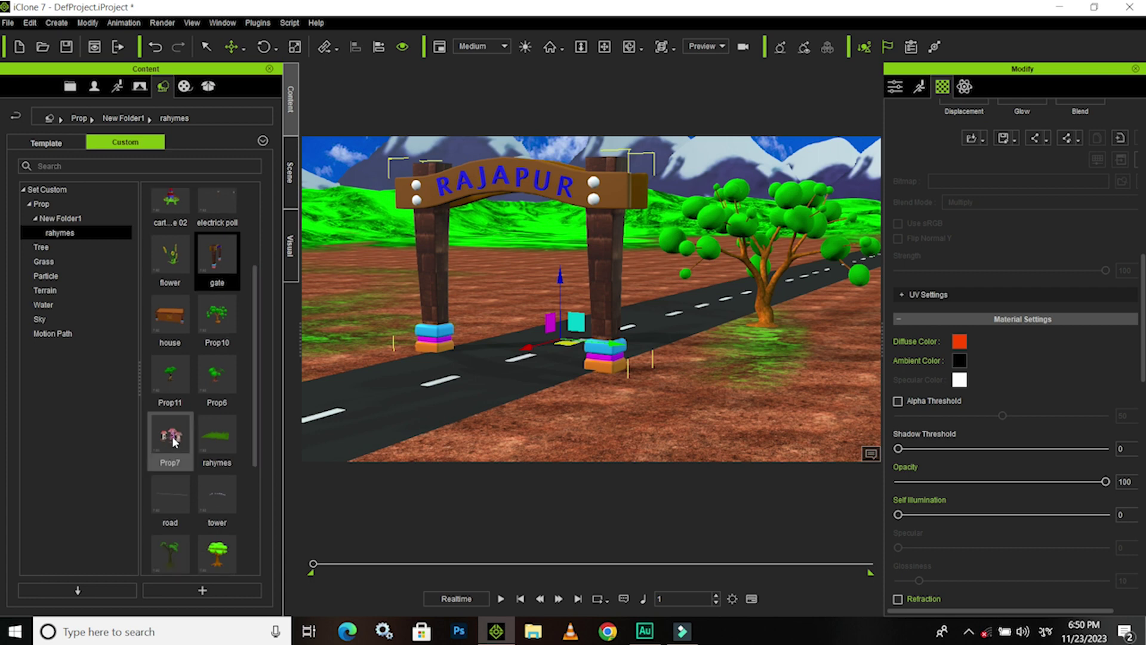
{"action": "left_click_drag", "start_coordinate": [351, 389], "coordinate": [535, 299]}
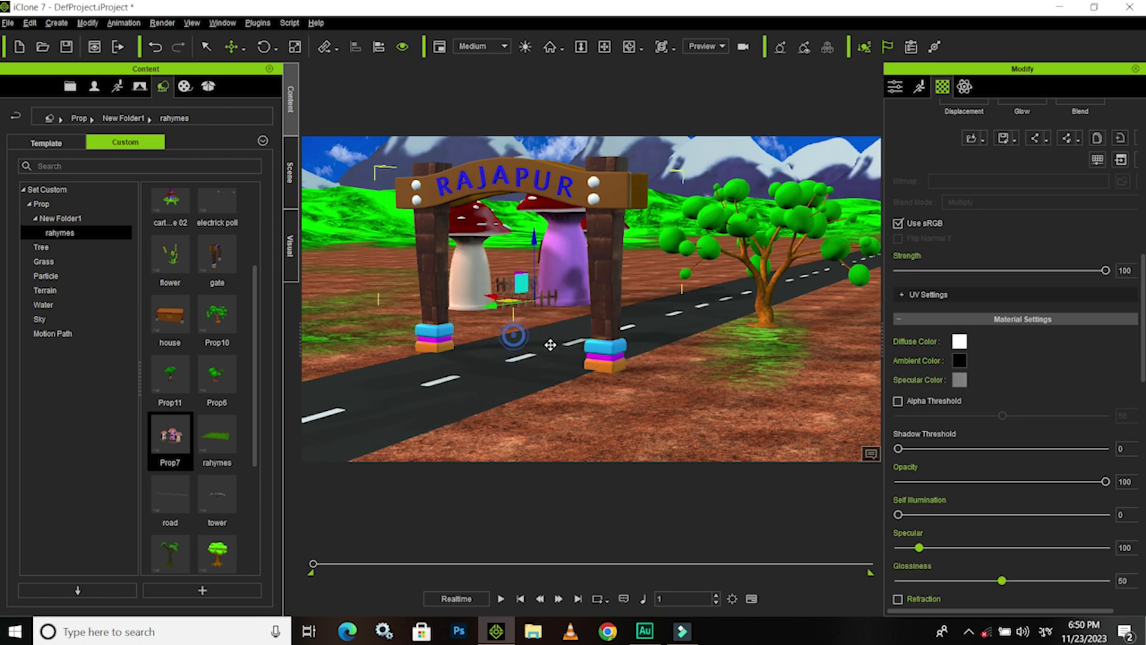
{"action": "right_click_drag", "start_coordinate": [549, 345], "coordinate": [559, 323]}
{"action": "left_click_drag", "start_coordinate": [451, 339], "coordinate": [440, 360]}
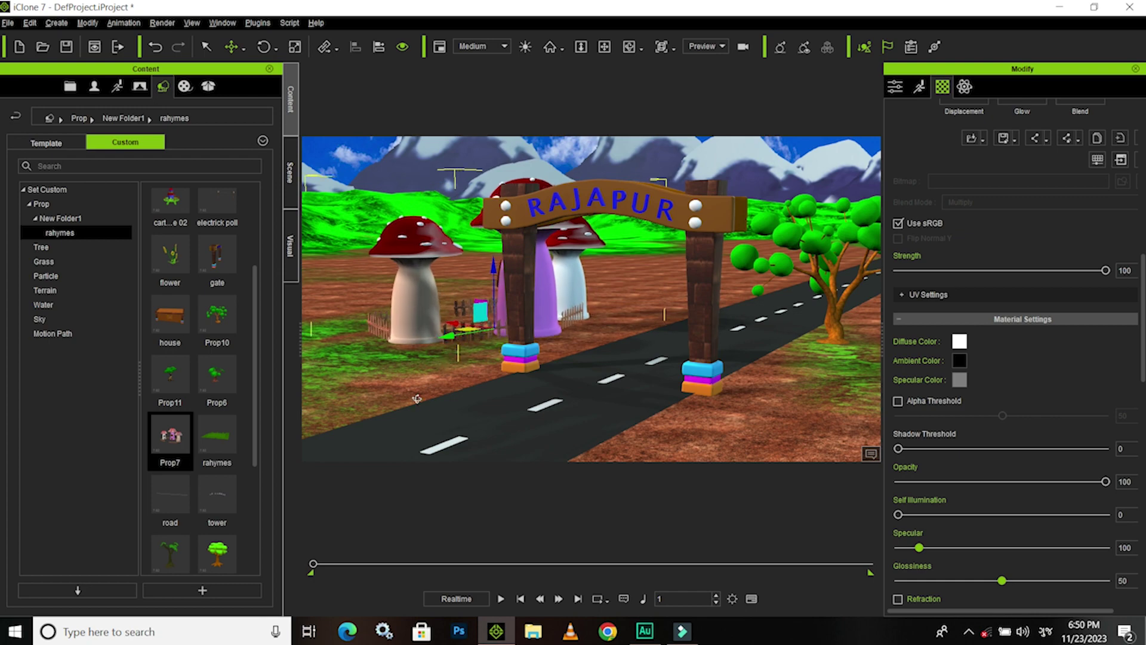
- Shift the mushroom houses left onto the grass and turn them to face the road
{"action": "right_click_drag", "start_coordinate": [417, 398], "coordinate": [668, 297]}
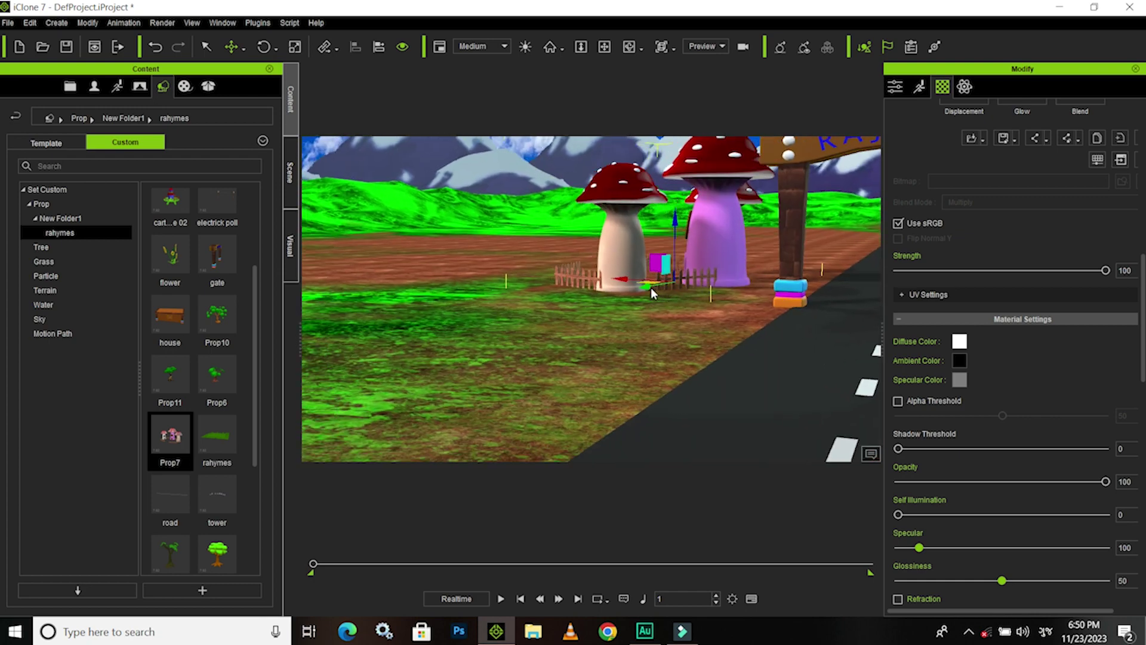
{"action": "right_click_drag", "start_coordinate": [584, 320], "coordinate": [460, 338]}
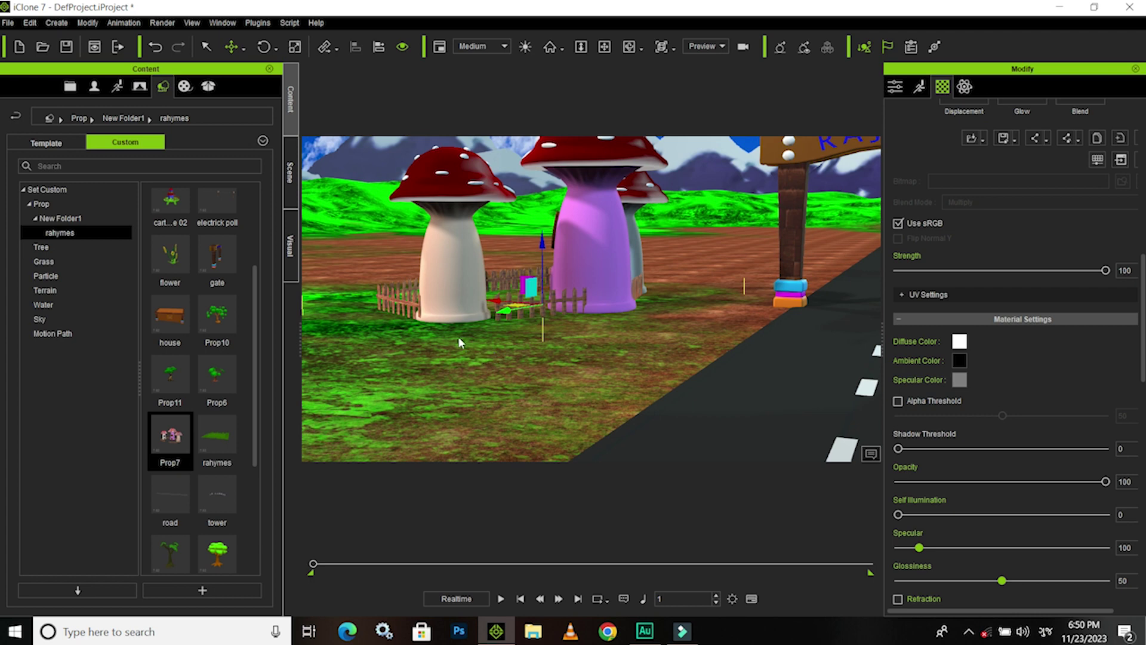
{"action": "left_click_drag", "start_coordinate": [475, 302], "coordinate": [474, 301]}
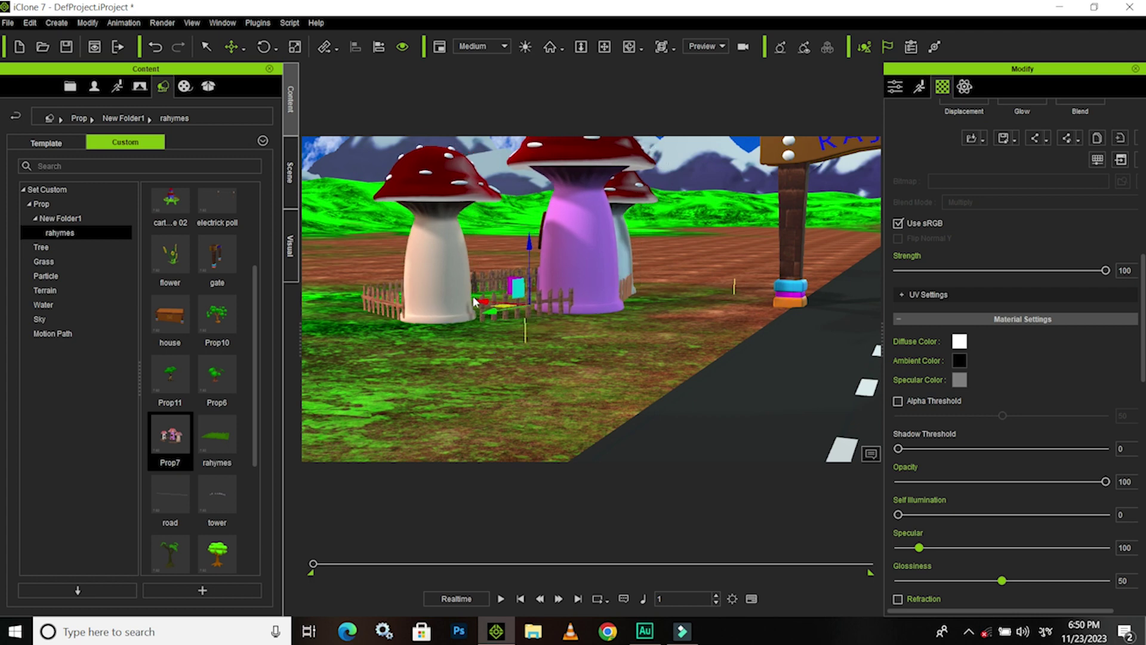
{"action": "key", "text": "e"}
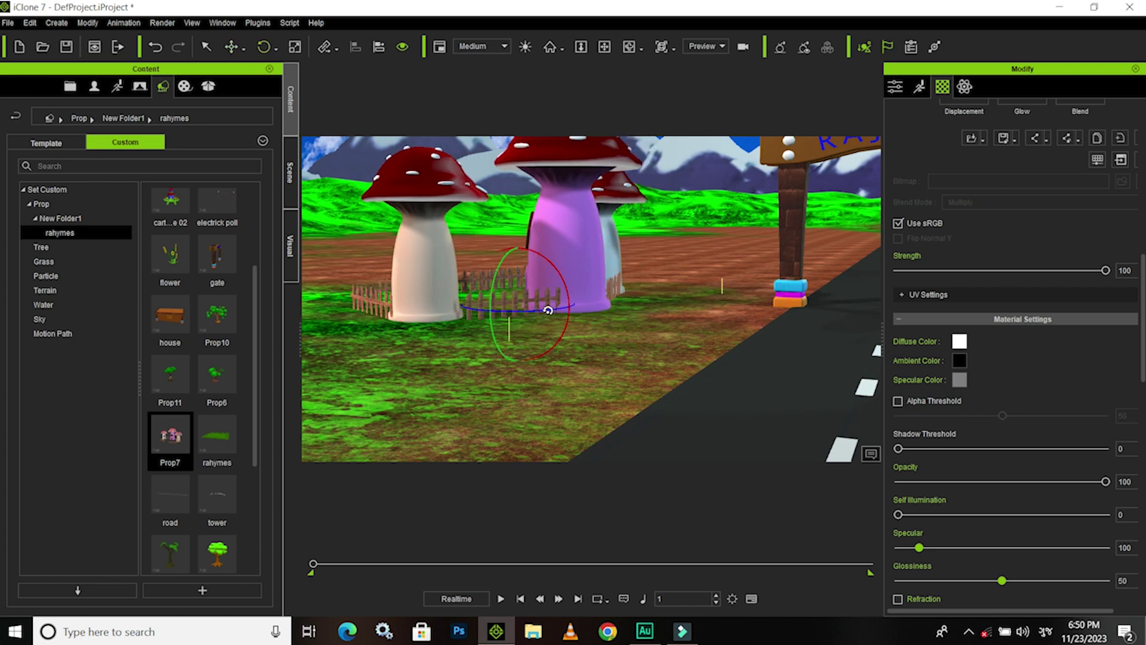
{"action": "left_click_drag", "start_coordinate": [505, 315], "coordinate": [437, 320]}
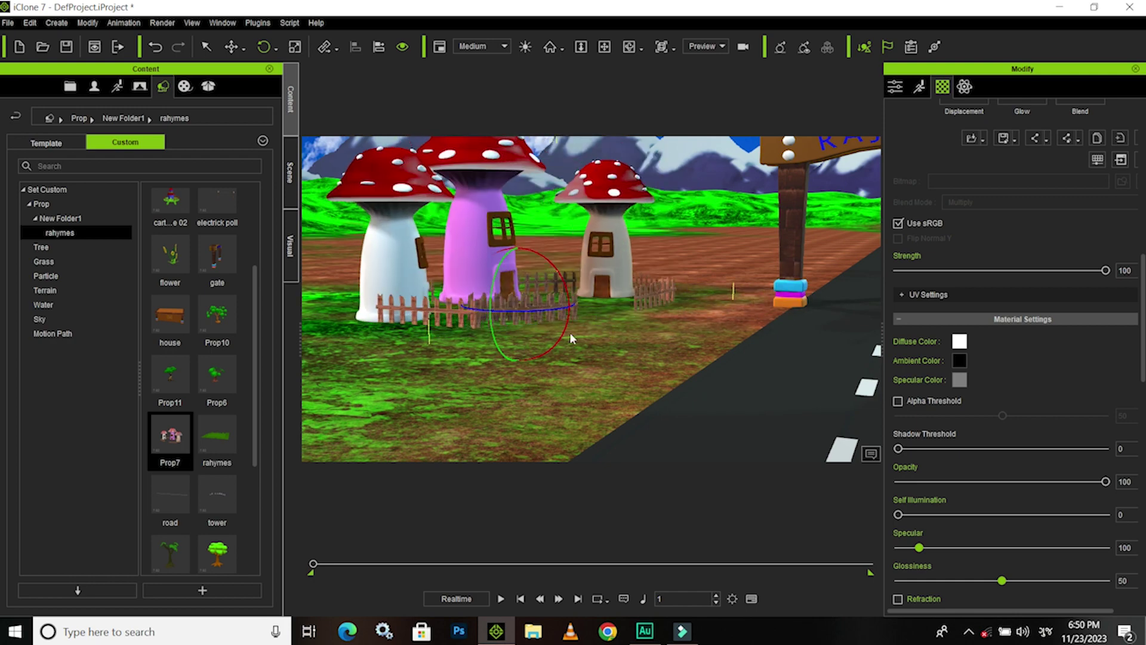
{"action": "right_click_drag", "start_coordinate": [571, 334], "coordinate": [594, 345]}
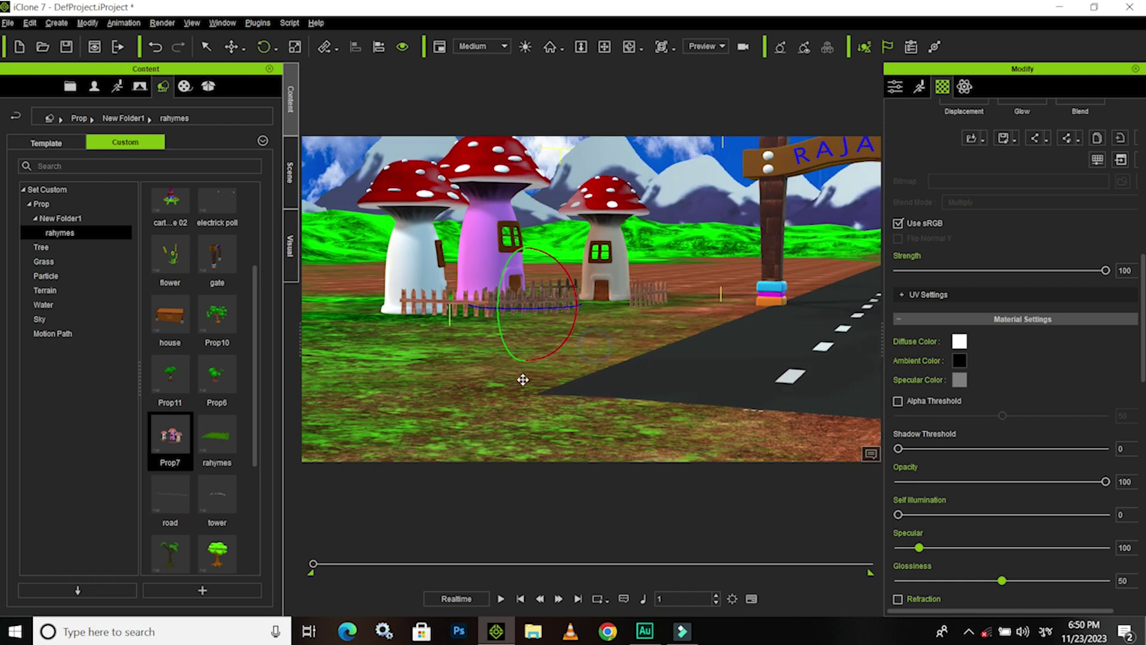
{"action": "mouse_move", "coordinate": [523, 379]}
{"action": "right_mouse_down"}
{"action": "mouse_move", "coordinate": [512, 378]}
{"action": "mouse_move", "coordinate": [542, 325]}
{"action": "mouse_move", "coordinate": [535, 362]}
{"action": "mouse_move", "coordinate": [567, 351]}
{"action": "mouse_move", "coordinate": [563, 366]}
{"action": "mouse_move", "coordinate": [588, 345]}
{"action": "mouse_move", "coordinate": [521, 380]}
{"action": "mouse_move", "coordinate": [438, 393]}
{"action": "right_mouse_up"}
{"action": "right_click_drag", "start_coordinate": [553, 360], "coordinate": [501, 372]}
{"action": "mouse_move", "coordinate": [582, 392]}
{"action": "right_mouse_down"}
{"action": "mouse_move", "coordinate": [625, 379]}
{"action": "mouse_move", "coordinate": [633, 394]}
{"action": "mouse_move", "coordinate": [542, 424]}
{"action": "mouse_move", "coordinate": [594, 404]}
{"action": "mouse_move", "coordinate": [551, 406]}
{"action": "right_mouse_up"}
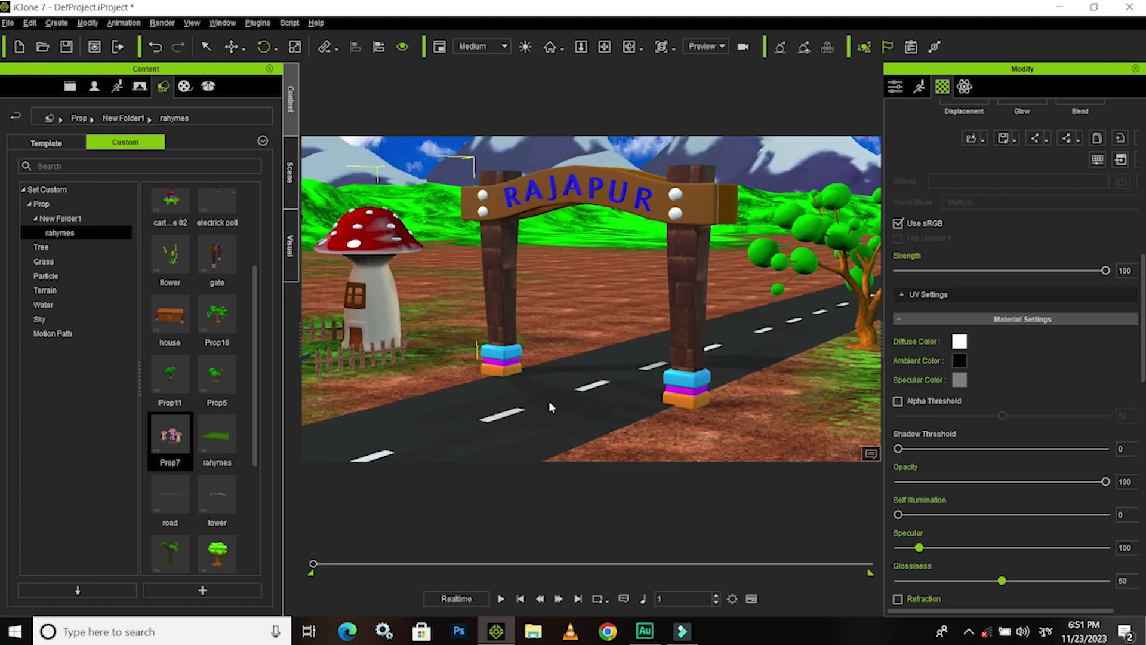
- Place the Prop11 tree into the scene near the RAJAPUR gate
{"action": "left_click_drag", "start_coordinate": [255, 362], "coordinate": [250, 377]}
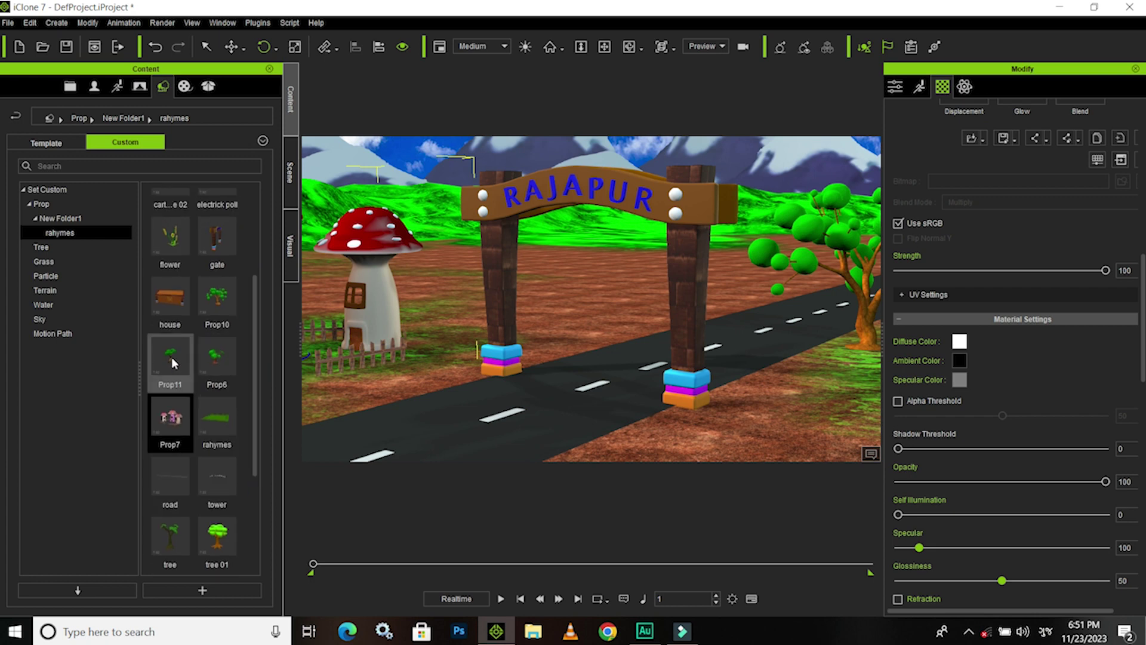
{"action": "mouse_move", "coordinate": [171, 357]}
{"action": "left_mouse_down"}
{"action": "mouse_move", "coordinate": [527, 321]}
{"action": "mouse_move", "coordinate": [428, 378]}
{"action": "left_mouse_up"}
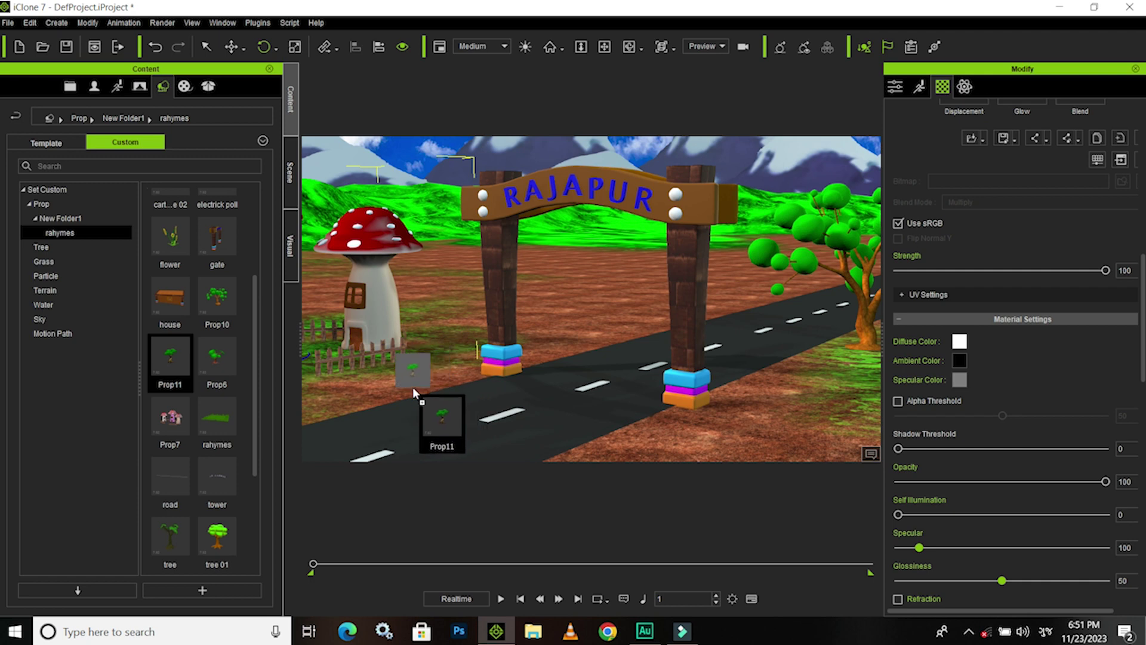
{"action": "left_click_drag", "start_coordinate": [428, 378], "coordinate": [413, 387]}
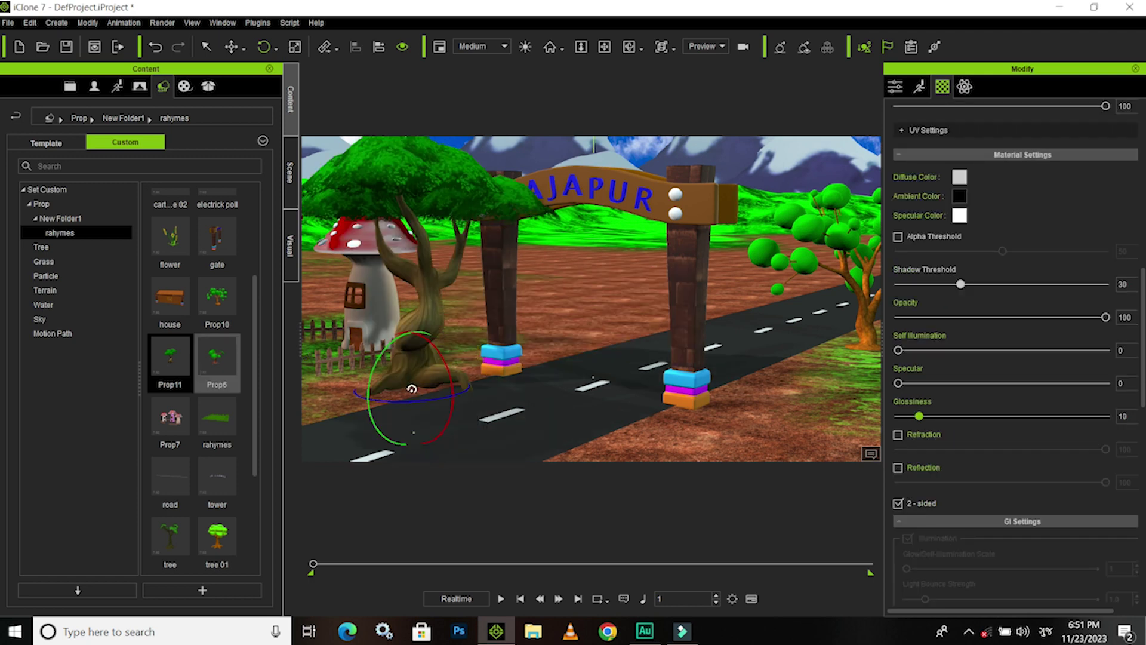
{"action": "scroll", "coordinate": [540, 403], "scroll_direction": "up", "scroll_amount": 3}
{"action": "scroll", "coordinate": [541, 403], "scroll_direction": "up", "scroll_amount": 2}
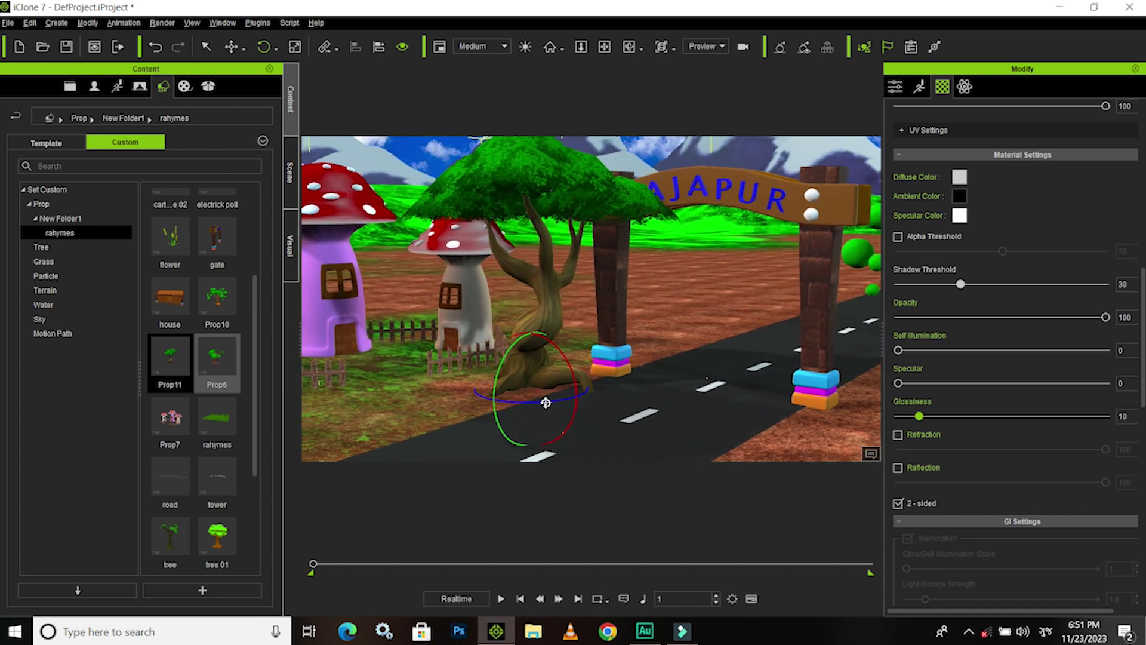
- Move the tree left beside the mushroom house, clear of the gate
{"action": "key", "text": "w"}
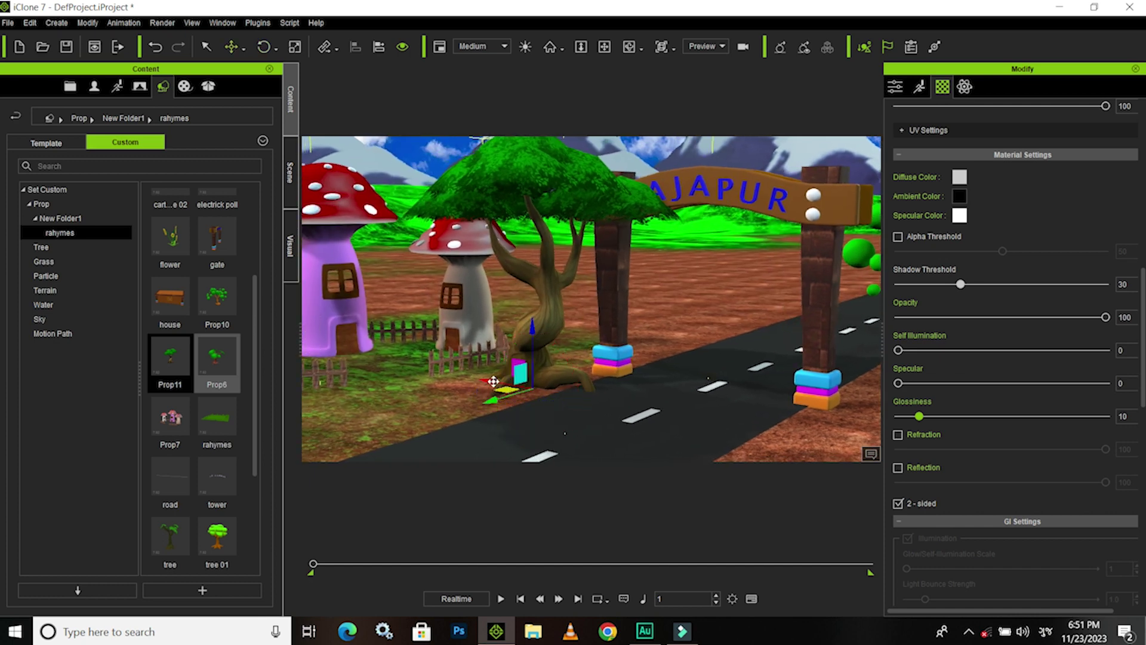
{"action": "left_click_drag", "start_coordinate": [468, 373], "coordinate": [468, 377]}
{"action": "left_click_drag", "start_coordinate": [457, 377], "coordinate": [467, 374]}
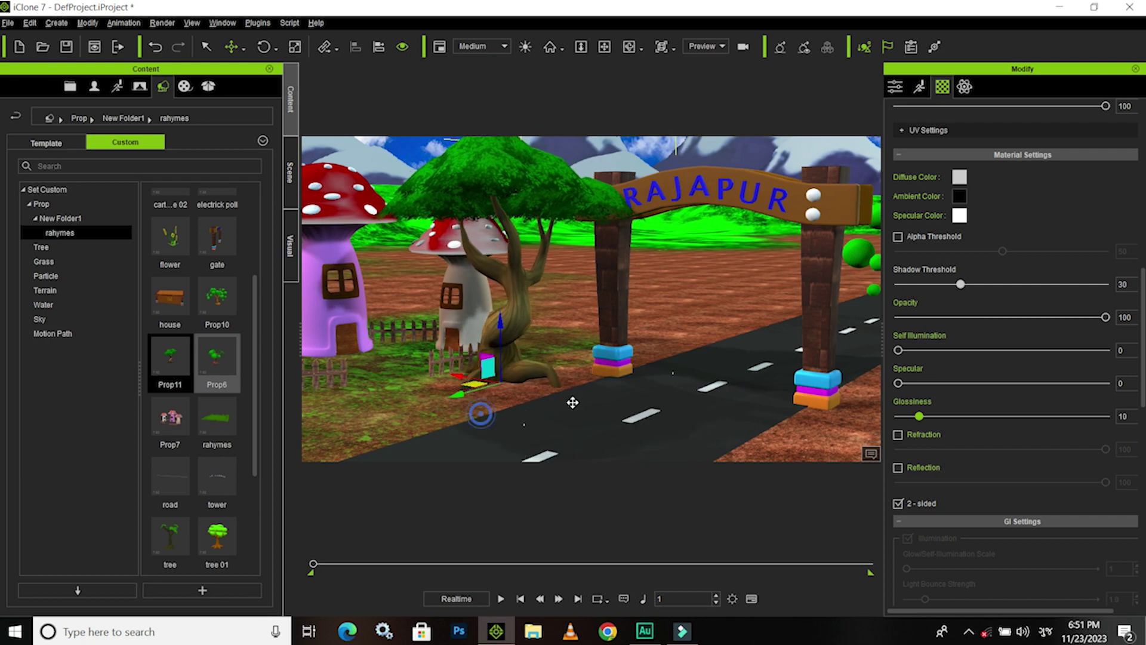
{"action": "middle_click_drag", "start_coordinate": [573, 402], "coordinate": [596, 396]}
{"action": "scroll", "coordinate": [596, 394], "scroll_direction": "up", "scroll_amount": 3}
{"action": "scroll", "coordinate": [612, 387], "scroll_direction": "up", "scroll_amount": 2}
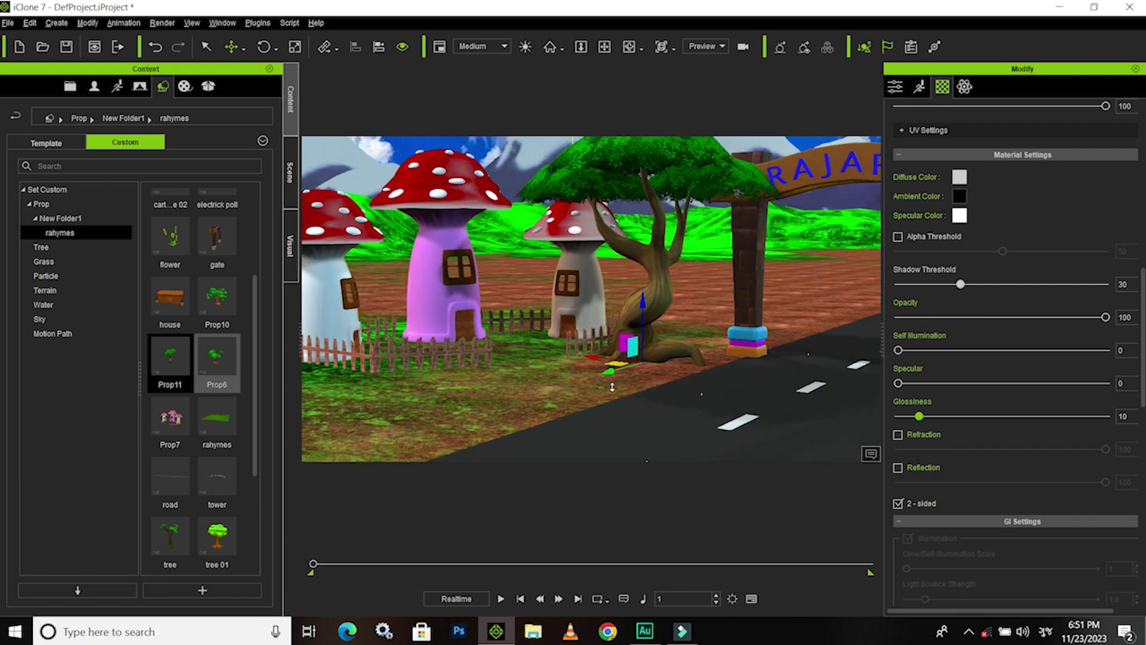
{"action": "scroll", "coordinate": [611, 386], "scroll_direction": "down", "scroll_amount": 2}
{"action": "mouse_move", "coordinate": [538, 430]}
{"action": "middle_mouse_down"}
{"action": "mouse_move", "coordinate": [596, 419]}
{"action": "mouse_move", "coordinate": [442, 410]}
{"action": "mouse_move", "coordinate": [583, 396]}
{"action": "mouse_move", "coordinate": [491, 402]}
{"action": "mouse_move", "coordinate": [721, 348]}
{"action": "mouse_move", "coordinate": [604, 384]}
{"action": "mouse_move", "coordinate": [491, 386]}
{"action": "mouse_move", "coordinate": [407, 311]}
{"action": "mouse_move", "coordinate": [442, 339]}
{"action": "mouse_move", "coordinate": [591, 385]}
{"action": "mouse_move", "coordinate": [474, 351]}
{"action": "middle_mouse_up"}
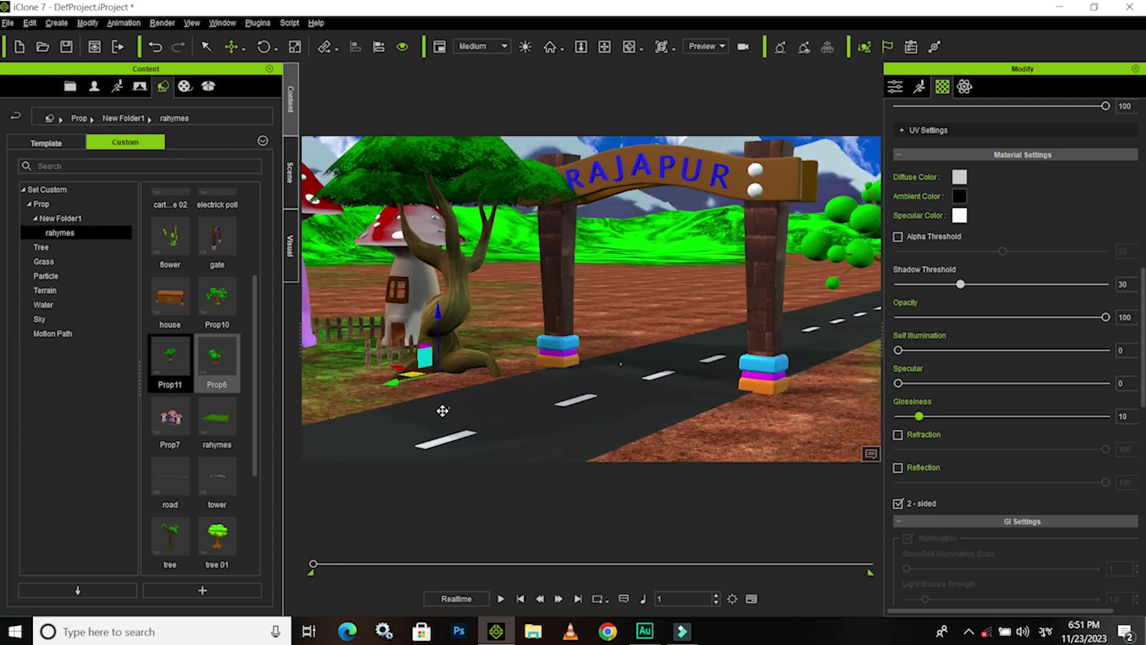
{"action": "scroll", "coordinate": [720, 358], "scroll_direction": "up", "scroll_amount": 3}
- Zoom out, clear the selection, and orbit to centre the RAJAPUR gate
{"action": "scroll", "coordinate": [717, 358], "scroll_direction": "down", "scroll_amount": 3}
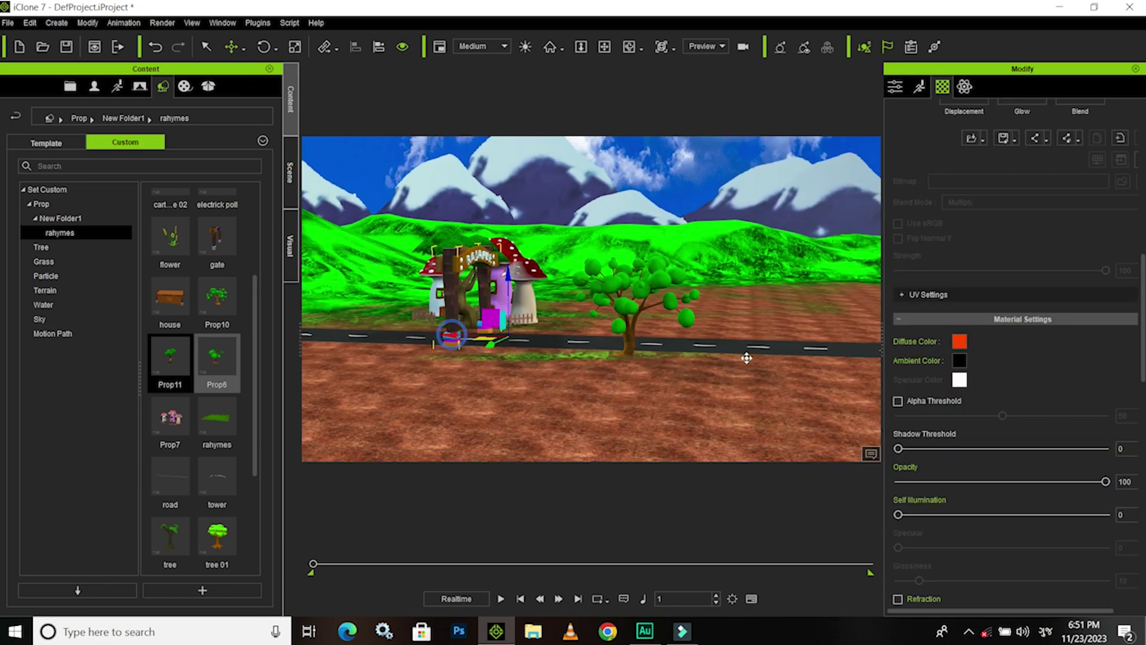
{"action": "left_click", "coordinate": [865, 352]}
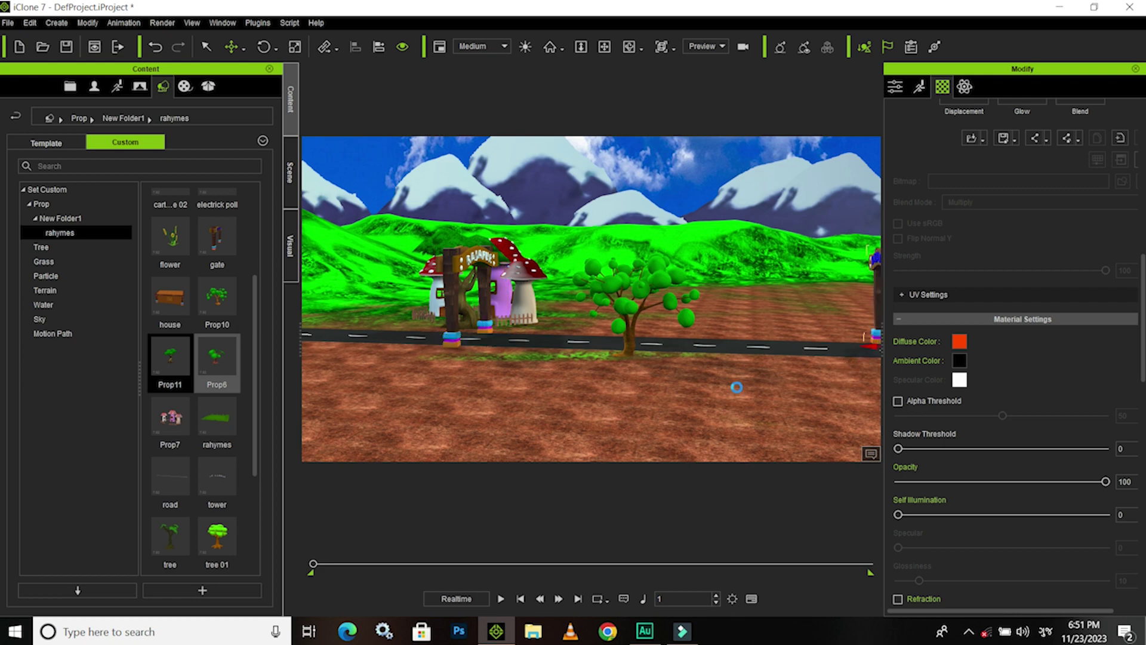
{"action": "middle_click_drag", "start_coordinate": [607, 388], "coordinate": [568, 384]}
- Select the RAJAPUR gate and slide it to the right along the road
{"action": "left_click", "coordinate": [555, 356]}
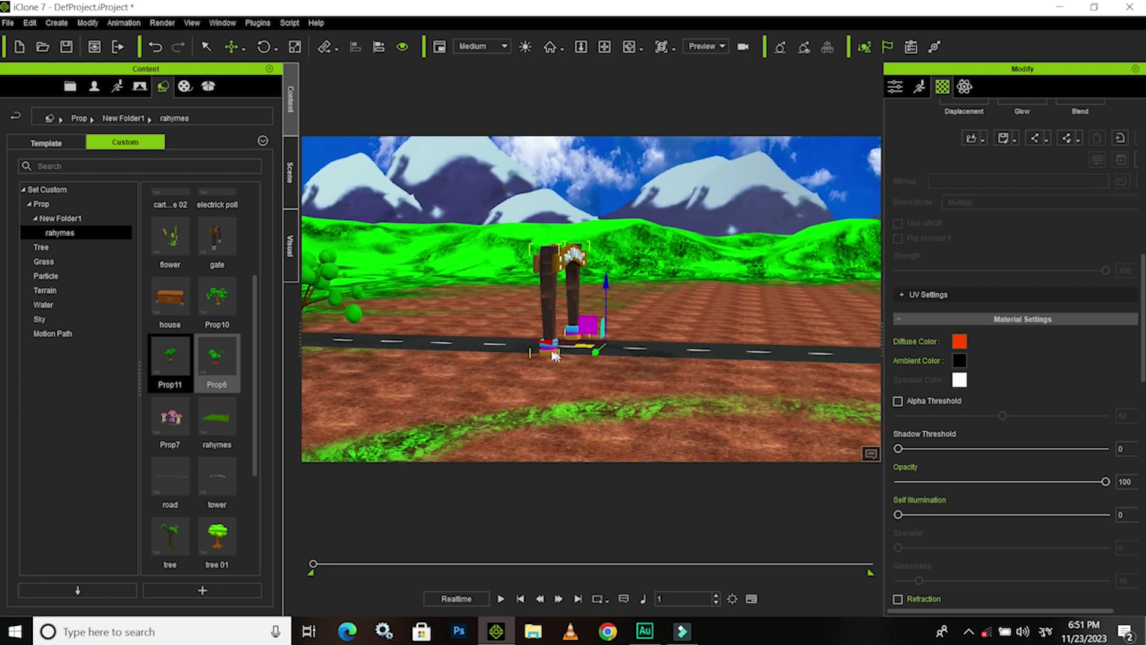
{"action": "middle_click_drag", "start_coordinate": [795, 357], "coordinate": [445, 397]}
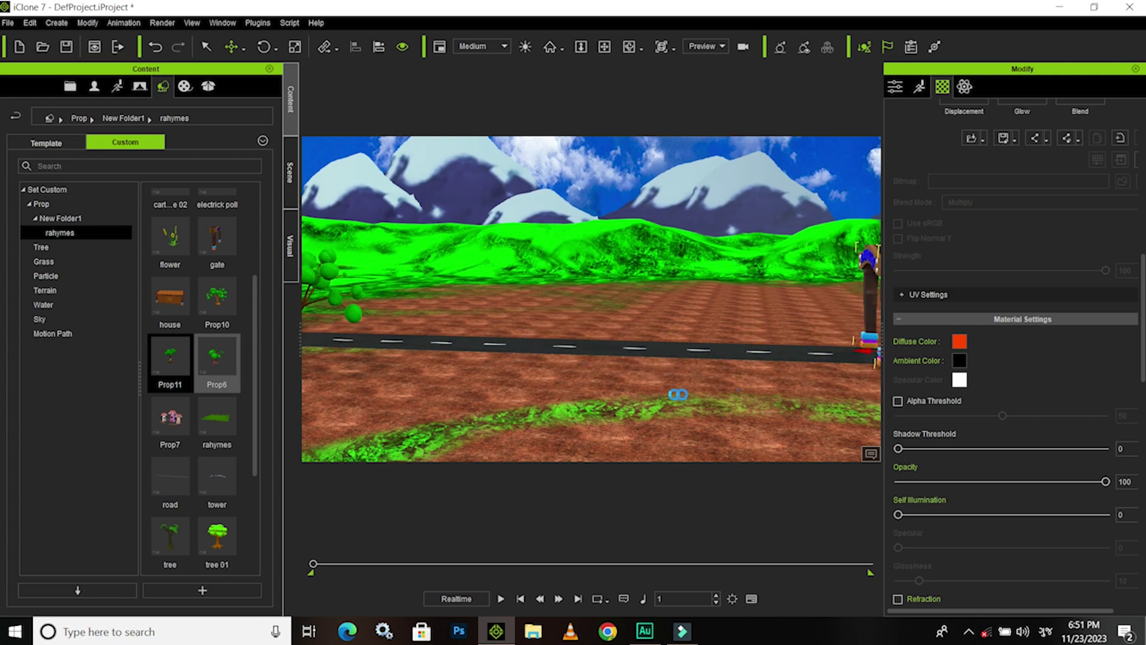
{"action": "middle_click_drag", "start_coordinate": [689, 419], "coordinate": [422, 338]}
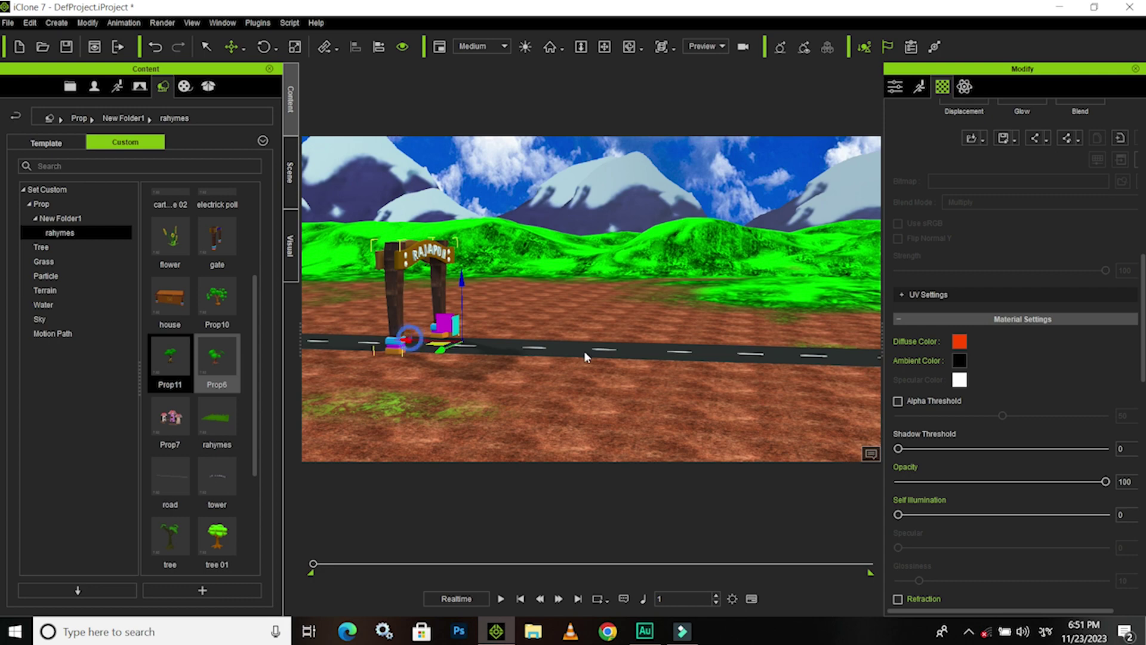
{"action": "left_click_drag", "start_coordinate": [585, 357], "coordinate": [751, 365]}
{"action": "mouse_move", "coordinate": [770, 366]}
{"action": "middle_mouse_down"}
{"action": "mouse_move", "coordinate": [507, 403]}
{"action": "mouse_move", "coordinate": [338, 389]}
{"action": "middle_mouse_up"}
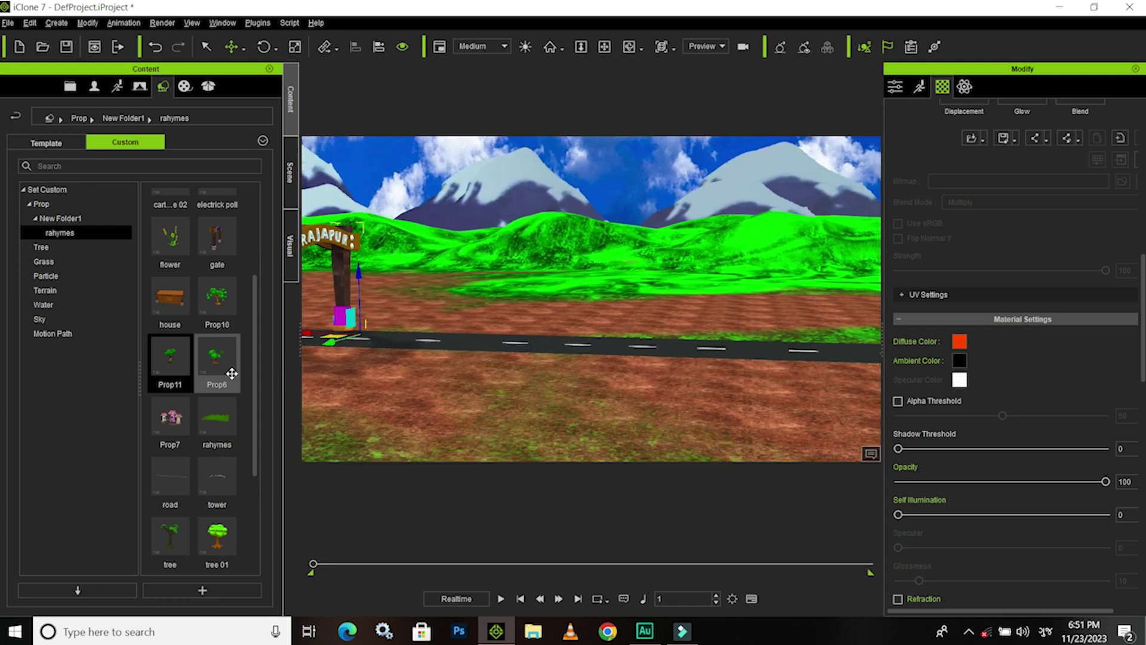
{"action": "mouse_move", "coordinate": [231, 374]}
{"action": "middle_mouse_down"}
{"action": "mouse_move", "coordinate": [504, 402]}
{"action": "mouse_move", "coordinate": [499, 382]}
{"action": "mouse_move", "coordinate": [519, 356]}
{"action": "middle_mouse_up"}
{"action": "left_click_drag", "start_coordinate": [530, 355], "coordinate": [869, 375]}
- Bring the gate back left so it spans the road beside the mushroom houses
{"action": "mouse_move", "coordinate": [792, 399]}
{"action": "middle_mouse_down"}
{"action": "mouse_move", "coordinate": [494, 386]}
{"action": "mouse_move", "coordinate": [665, 384]}
{"action": "mouse_move", "coordinate": [742, 357]}
{"action": "middle_mouse_up"}
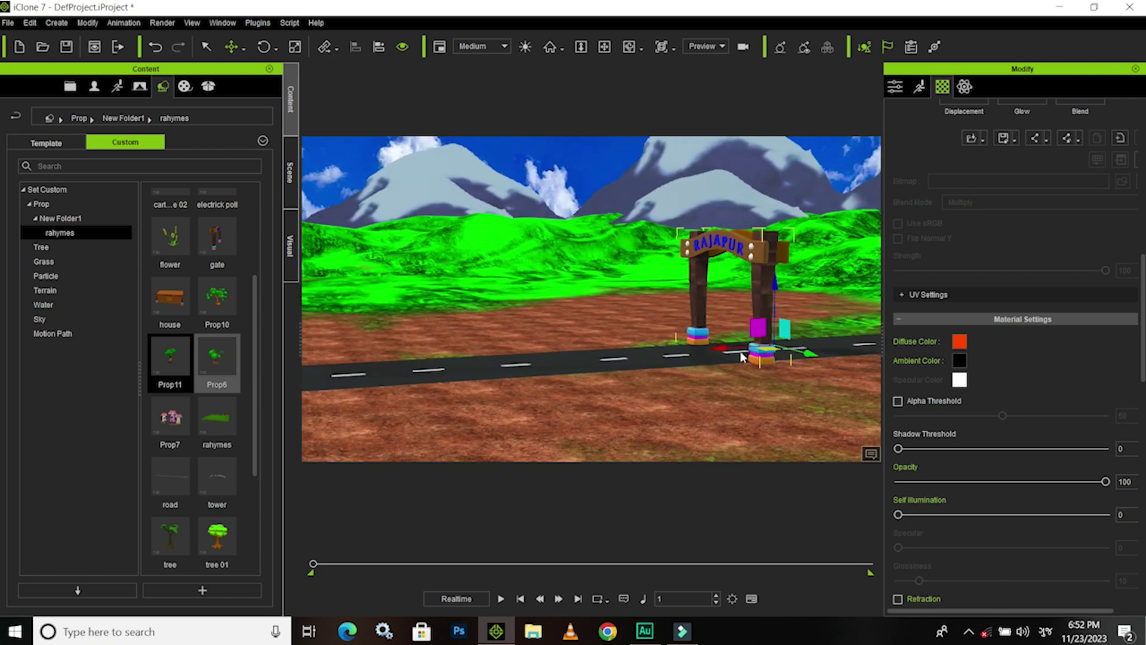
{"action": "mouse_move", "coordinate": [714, 348]}
{"action": "left_mouse_down"}
{"action": "mouse_move", "coordinate": [481, 384]}
{"action": "mouse_move", "coordinate": [423, 416]}
{"action": "left_mouse_up"}
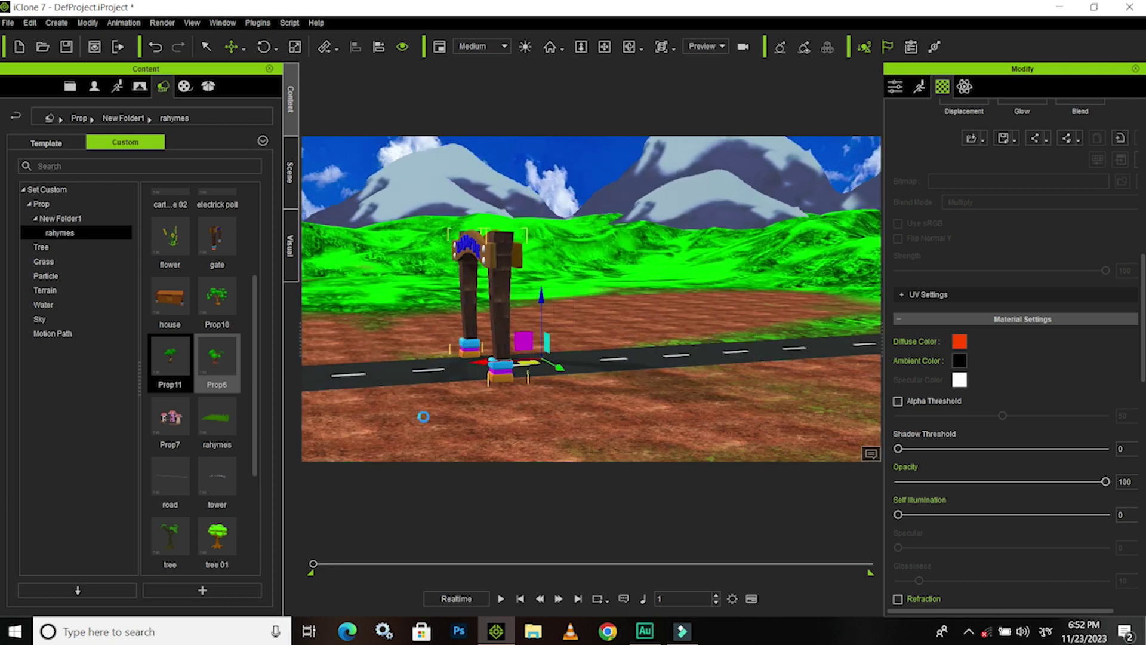
{"action": "mouse_move", "coordinate": [737, 376]}
{"action": "middle_mouse_down"}
{"action": "mouse_move", "coordinate": [691, 360]}
{"action": "mouse_move", "coordinate": [504, 376]}
{"action": "mouse_move", "coordinate": [681, 392]}
{"action": "mouse_move", "coordinate": [742, 379]}
{"action": "mouse_move", "coordinate": [637, 371]}
{"action": "mouse_move", "coordinate": [796, 345]}
{"action": "middle_mouse_up"}
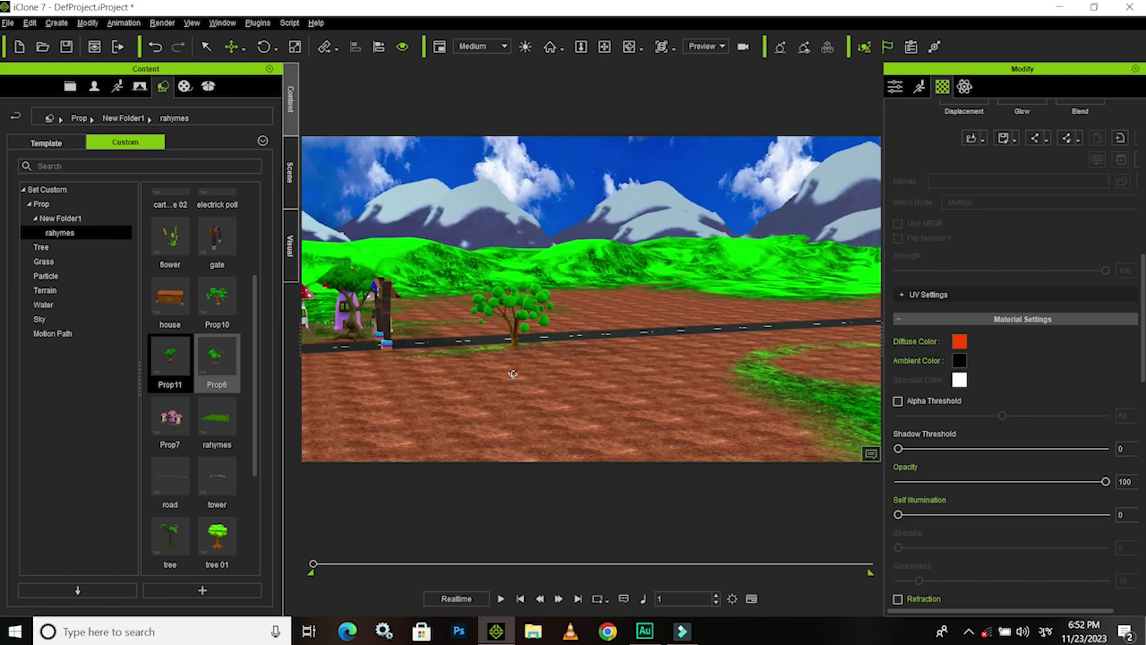
{"action": "mouse_move", "coordinate": [513, 375]}
{"action": "middle_mouse_down"}
{"action": "mouse_move", "coordinate": [479, 342]}
{"action": "mouse_move", "coordinate": [571, 373]}
{"action": "mouse_move", "coordinate": [624, 425]}
{"action": "mouse_move", "coordinate": [591, 346]}
{"action": "mouse_move", "coordinate": [561, 361]}
{"action": "mouse_move", "coordinate": [580, 373]}
{"action": "middle_mouse_up"}
{"action": "left_click", "coordinate": [519, 335]}
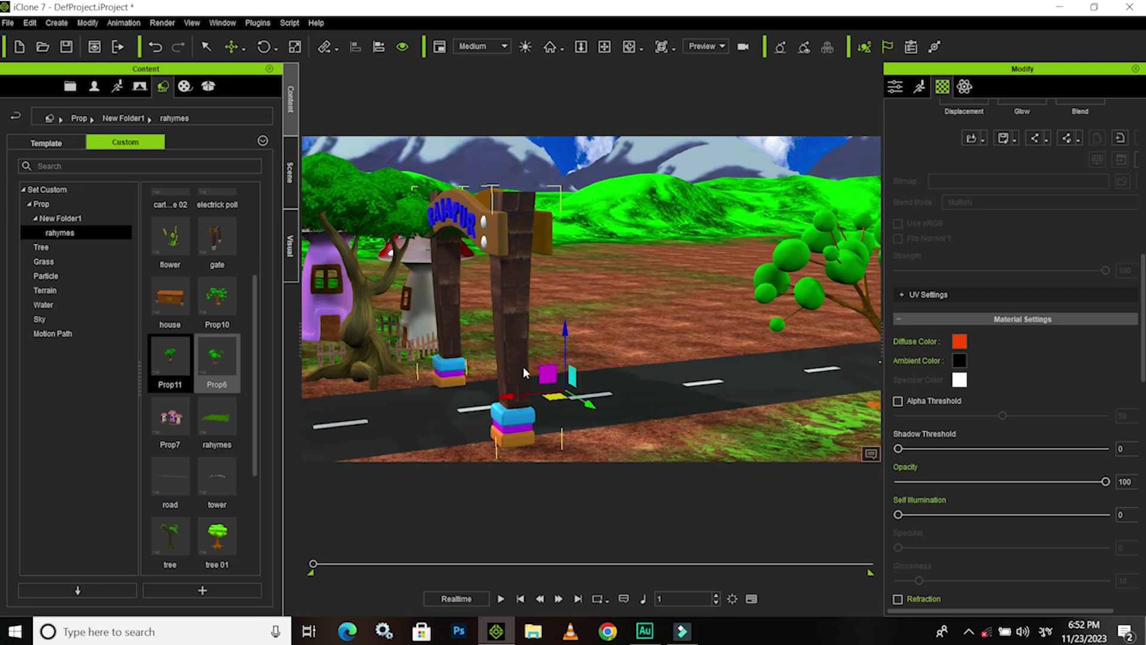
{"action": "left_click_drag", "start_coordinate": [582, 402], "coordinate": [583, 402]}
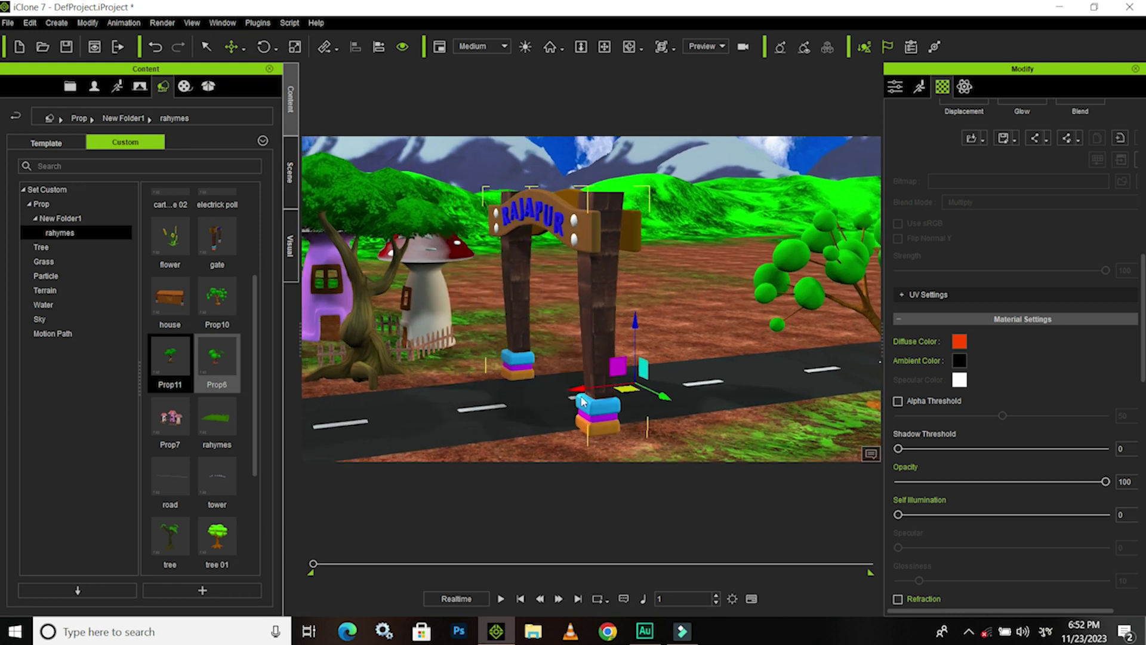
{"action": "mouse_move", "coordinate": [579, 401]}
{"action": "middle_mouse_down"}
{"action": "mouse_move", "coordinate": [639, 408]}
{"action": "mouse_move", "coordinate": [315, 414]}
{"action": "middle_mouse_up"}
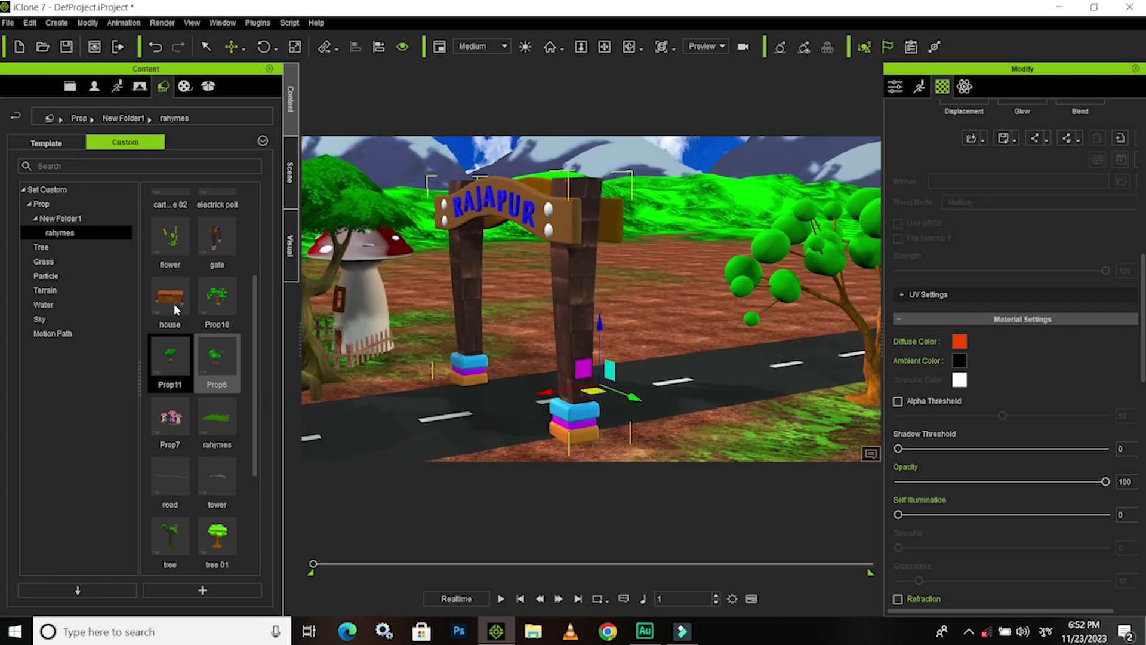
- Place the Custom 'house' prop in the scene behind the RAJAPUR gate
{"action": "left_click_drag", "start_coordinate": [169, 299], "coordinate": [640, 302]}
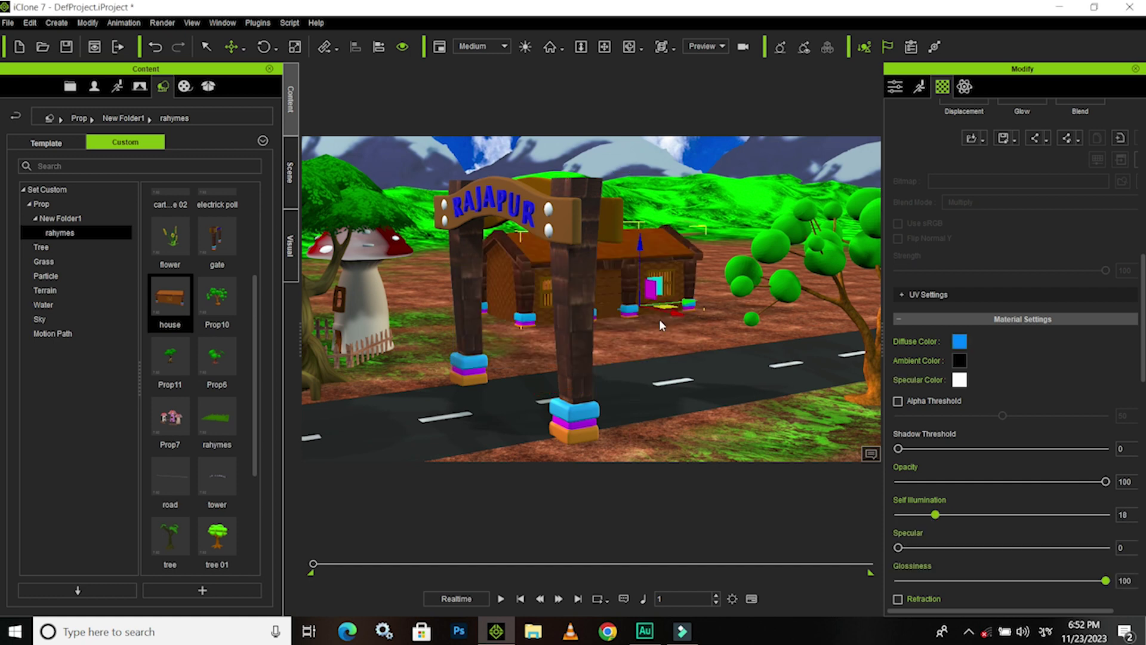
{"action": "right_click_drag", "start_coordinate": [647, 342], "coordinate": [631, 343]}
{"action": "scroll", "coordinate": [619, 362], "scroll_direction": "up", "scroll_amount": 3}
{"action": "scroll", "coordinate": [619, 361], "scroll_direction": "up", "scroll_amount": 3}
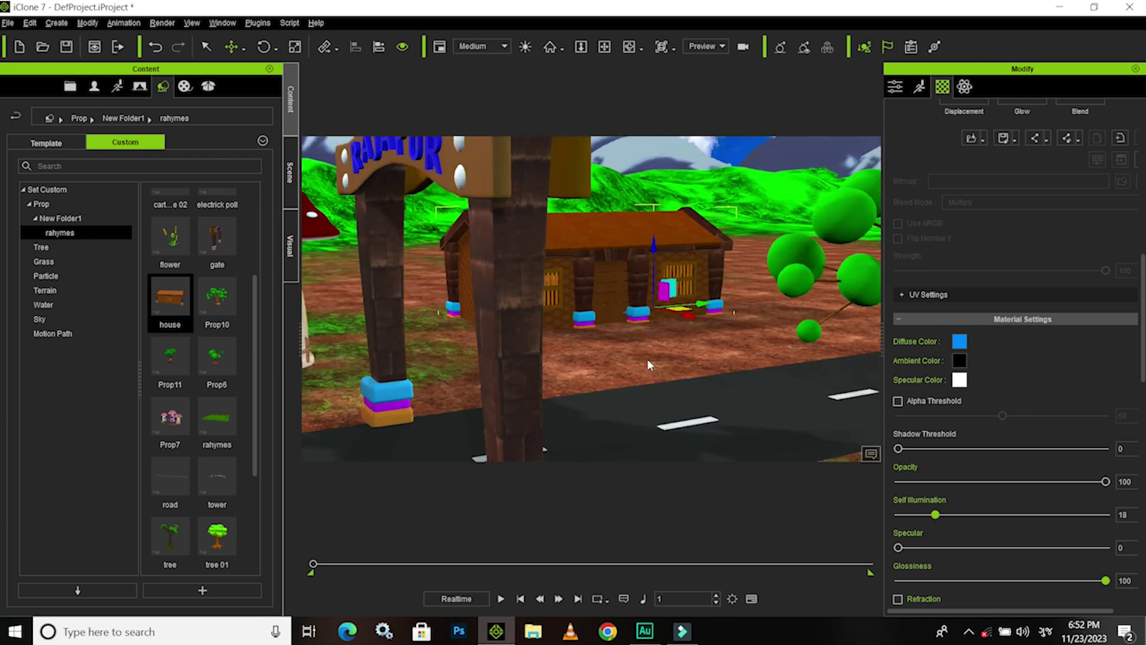
{"action": "scroll", "coordinate": [647, 359], "scroll_direction": "up", "scroll_amount": 3}
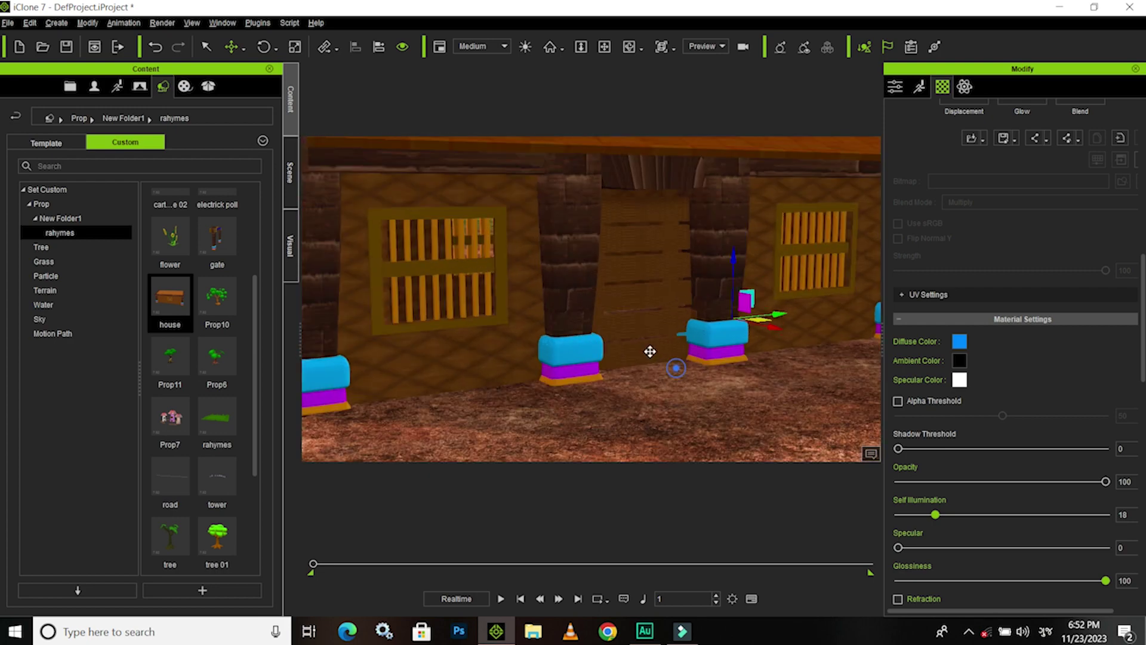
{"action": "scroll", "coordinate": [647, 351], "scroll_direction": "down", "scroll_amount": 1}
{"action": "scroll", "coordinate": [637, 349], "scroll_direction": "down", "scroll_amount": 2}
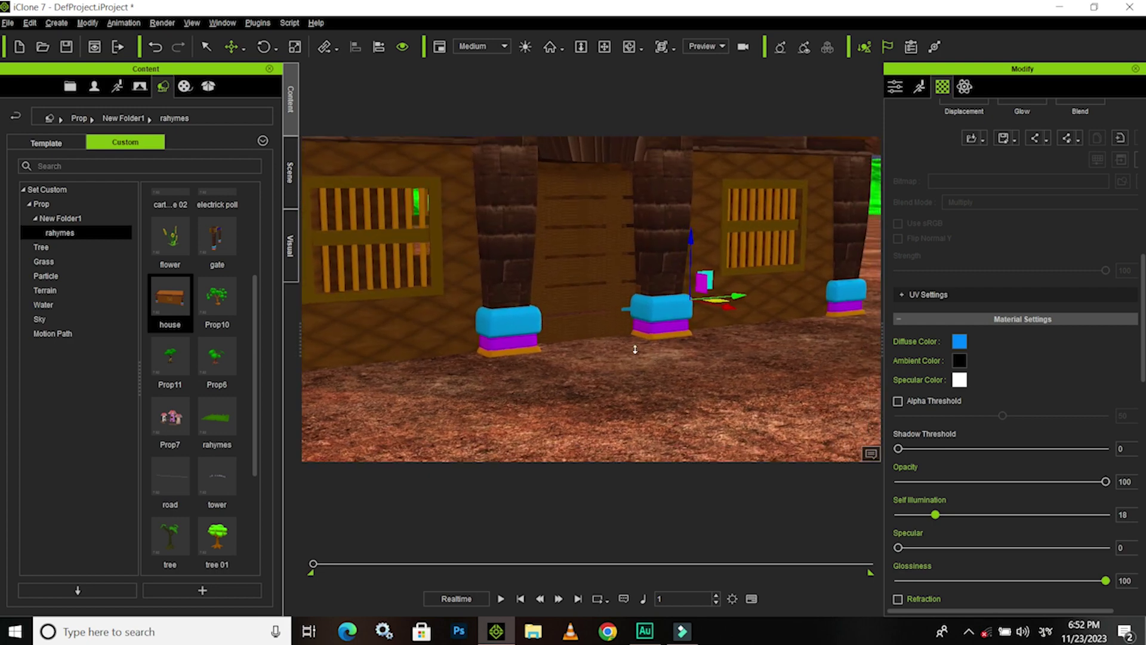
{"action": "scroll", "coordinate": [635, 350], "scroll_direction": "down", "scroll_amount": 3}
{"action": "scroll", "coordinate": [633, 370], "scroll_direction": "down", "scroll_amount": 2}
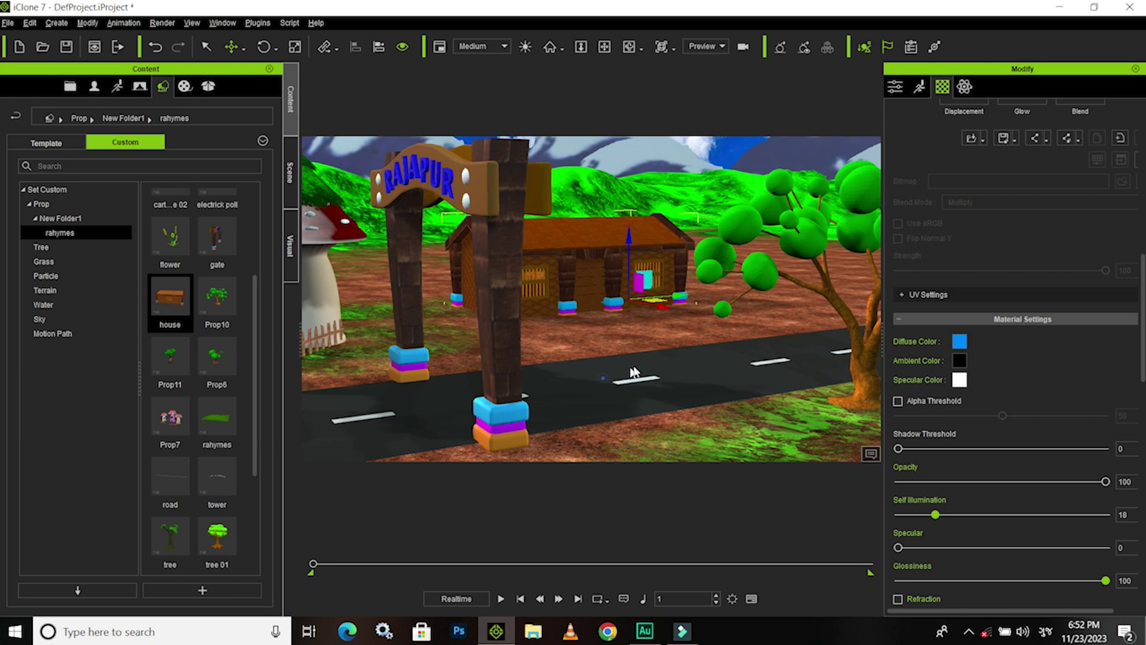
{"action": "mouse_move", "coordinate": [634, 372]}
{"action": "right_mouse_down"}
{"action": "mouse_move", "coordinate": [660, 371]}
{"action": "mouse_move", "coordinate": [619, 382]}
{"action": "mouse_move", "coordinate": [628, 392]}
{"action": "mouse_move", "coordinate": [612, 382]}
{"action": "mouse_move", "coordinate": [629, 353]}
{"action": "right_mouse_up"}
{"action": "scroll", "coordinate": [660, 371], "scroll_direction": "down", "scroll_amount": 3}
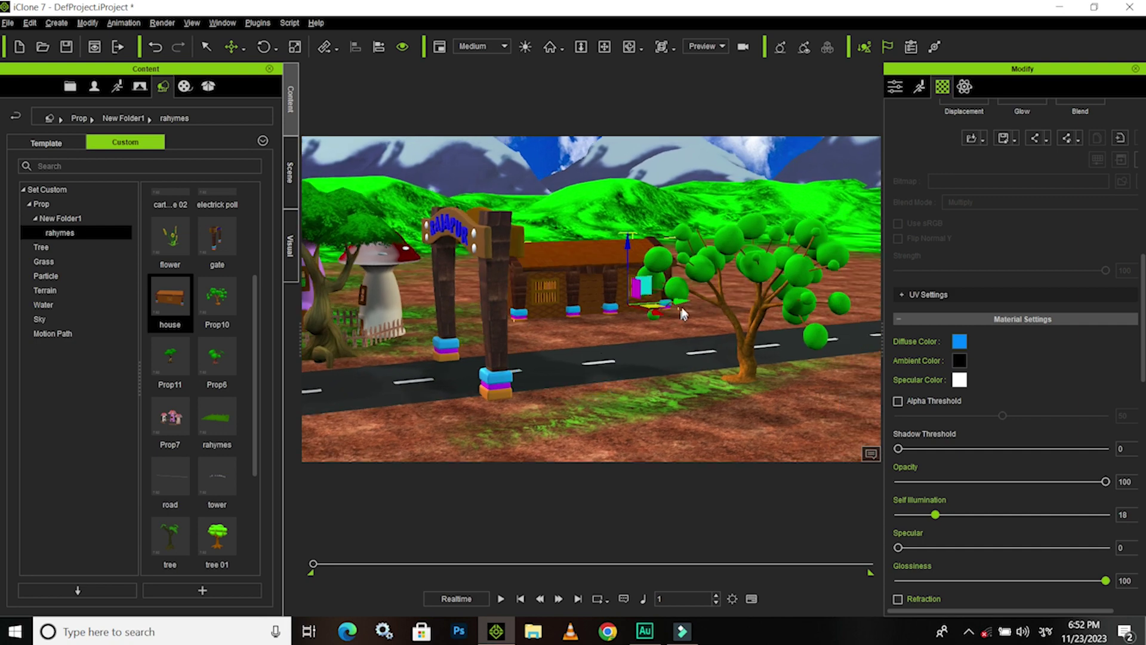
- Rotate the house to sit along the road and shift it slightly right
{"action": "right_click_drag", "start_coordinate": [683, 314], "coordinate": [685, 303]}
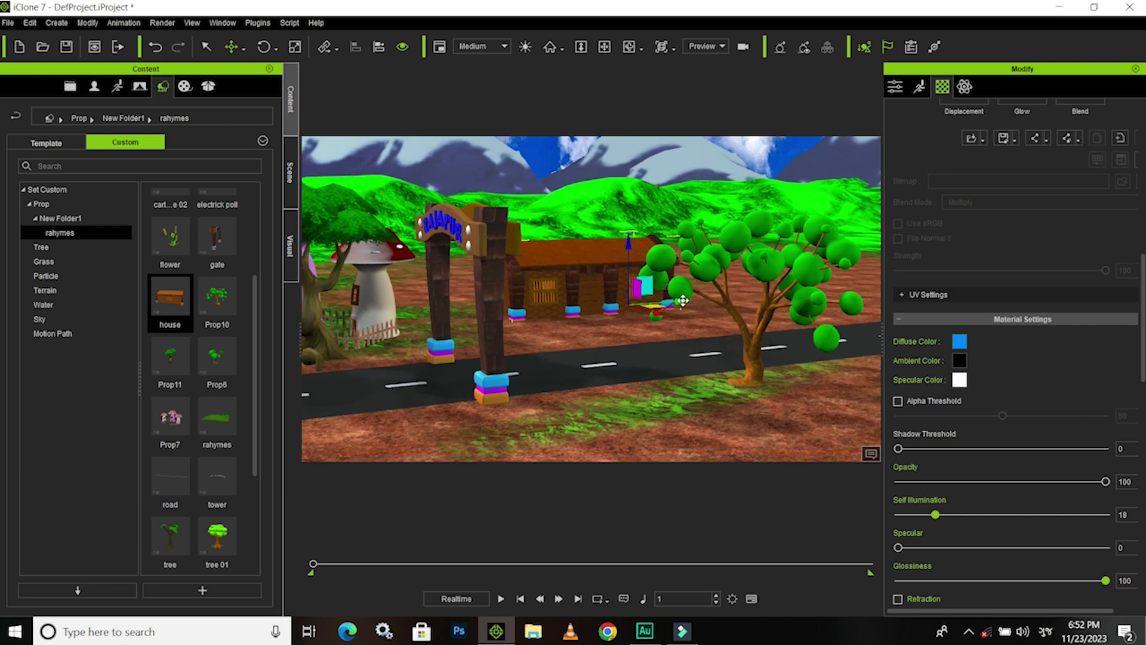
{"action": "left_click_drag", "start_coordinate": [701, 302], "coordinate": [662, 330]}
{"action": "scroll", "coordinate": [659, 327], "scroll_direction": "up", "scroll_amount": 5}
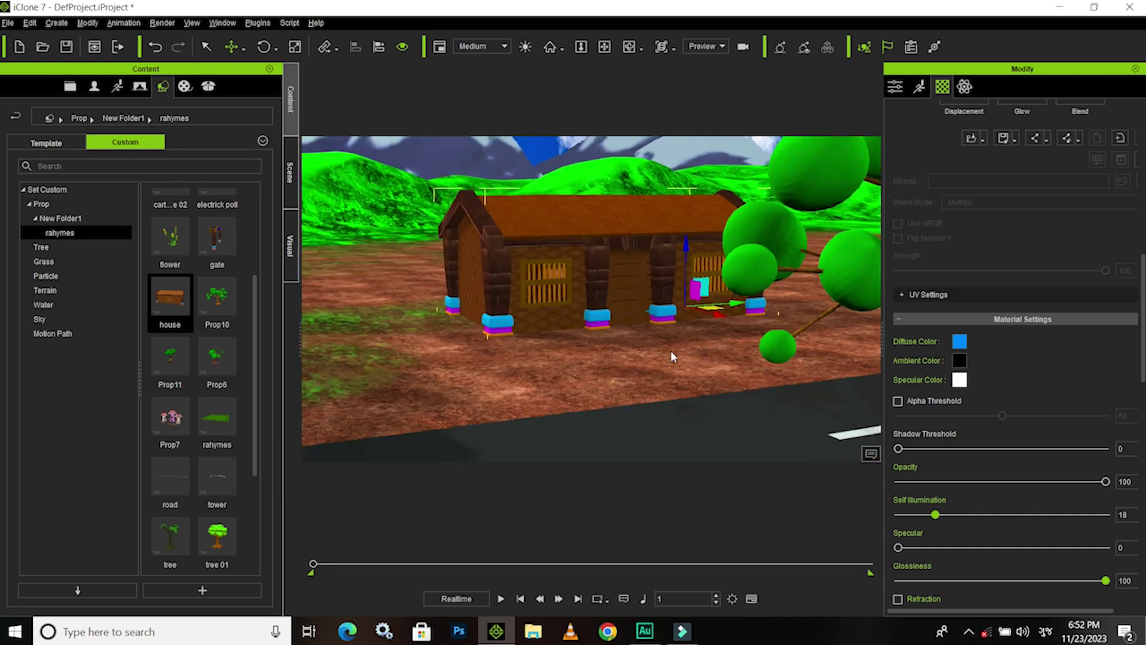
{"action": "mouse_move", "coordinate": [620, 339]}
{"action": "right_mouse_down"}
{"action": "mouse_move", "coordinate": [596, 361]}
{"action": "mouse_move", "coordinate": [614, 366]}
{"action": "mouse_move", "coordinate": [622, 358]}
{"action": "mouse_move", "coordinate": [535, 371]}
{"action": "right_mouse_up"}
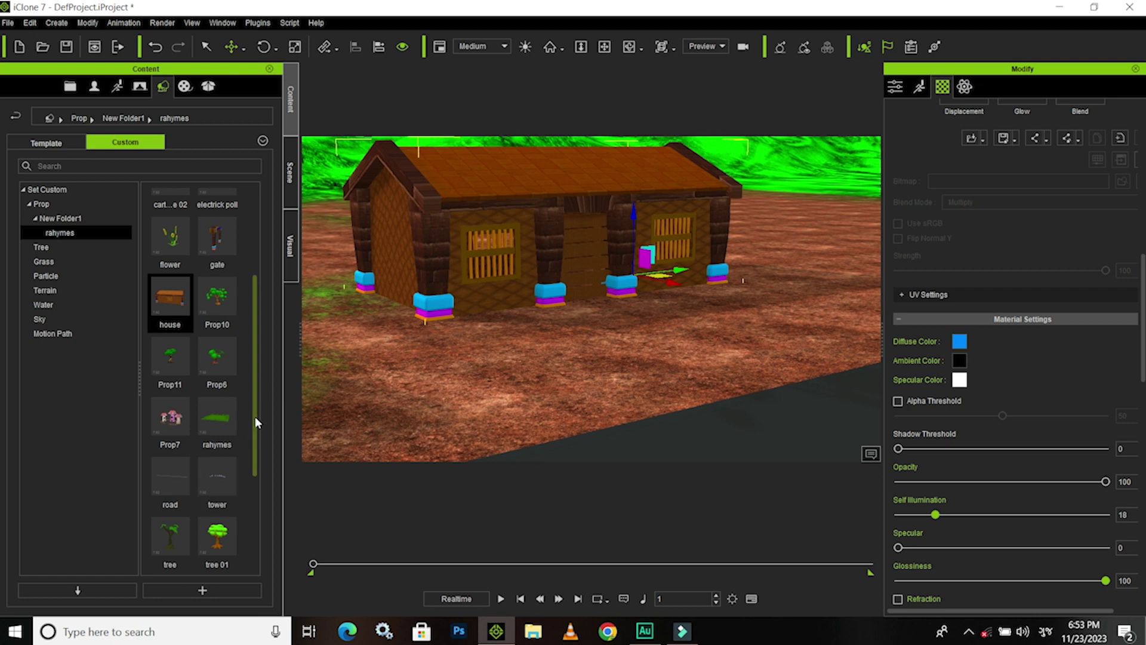
{"action": "scroll", "coordinate": [251, 376], "scroll_direction": "up", "scroll_amount": 1}
{"action": "scroll", "coordinate": [252, 364], "scroll_direction": "up", "scroll_amount": 1}
{"action": "scroll", "coordinate": [254, 348], "scroll_direction": "up", "scroll_amount": 1}
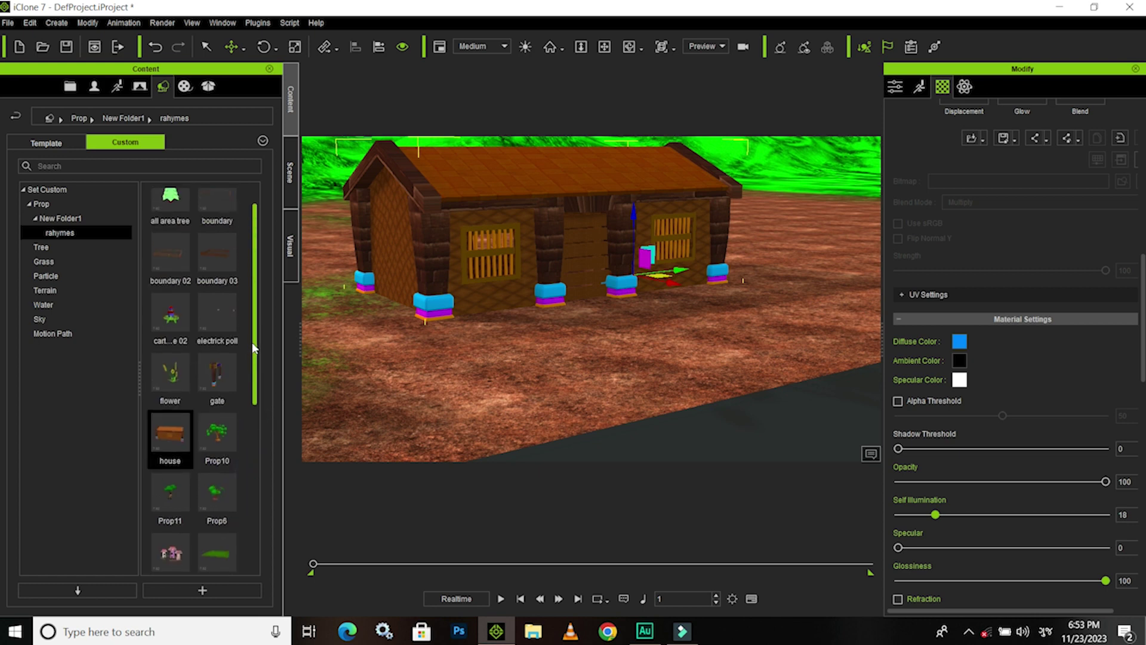
{"action": "scroll", "coordinate": [253, 343], "scroll_direction": "up", "scroll_amount": 1}
{"action": "scroll", "coordinate": [251, 330], "scroll_direction": "up", "scroll_amount": 1}
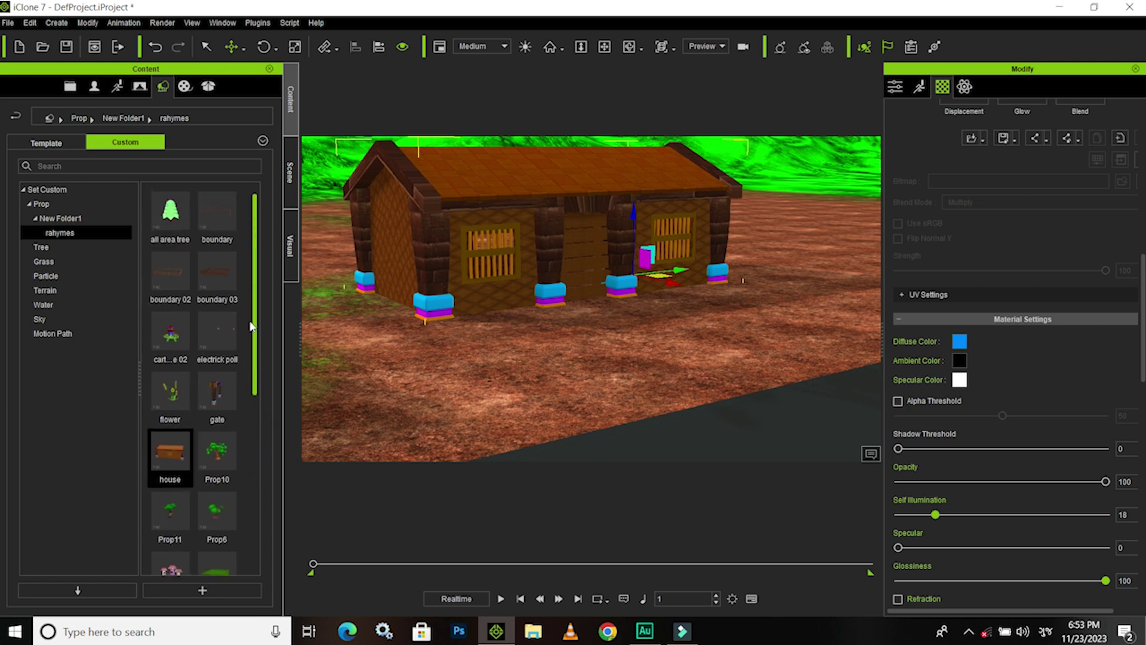
- Place the boundary 03 fence around the wooden house and lower it onto the ground
{"action": "left_click_drag", "start_coordinate": [218, 275], "coordinate": [622, 336]}
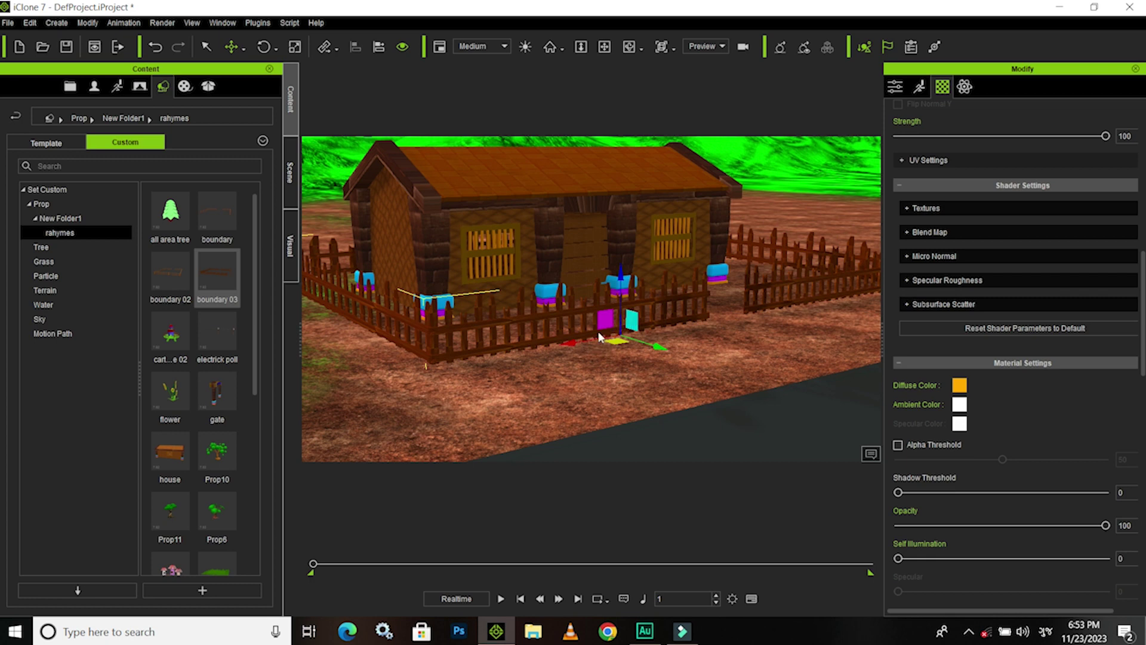
{"action": "left_click_drag", "start_coordinate": [621, 274], "coordinate": [621, 279]}
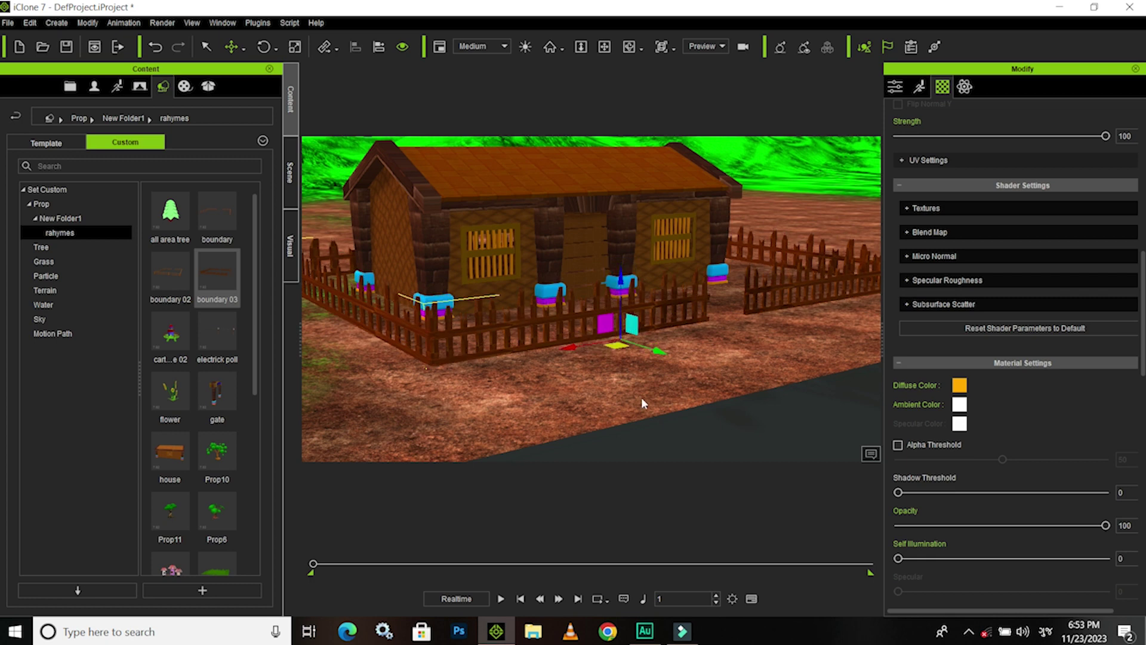
{"action": "scroll", "coordinate": [640, 382], "scroll_direction": "down", "scroll_amount": 3}
{"action": "scroll", "coordinate": [639, 379], "scroll_direction": "down", "scroll_amount": 3}
{"action": "scroll", "coordinate": [640, 377], "scroll_direction": "down", "scroll_amount": 2}
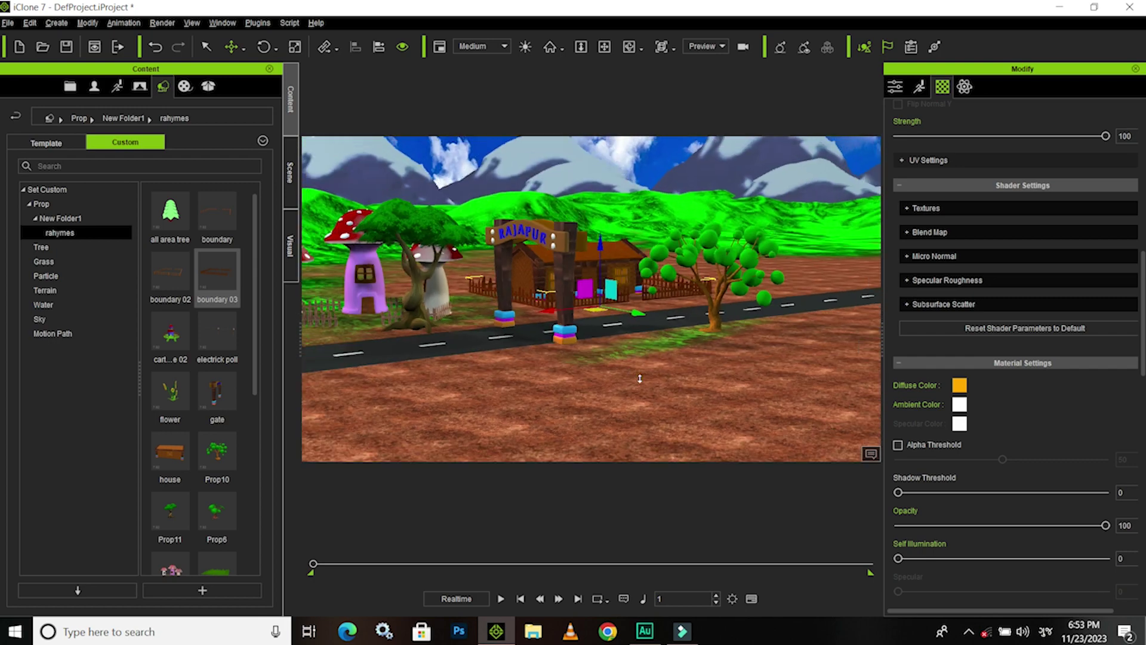
{"action": "mouse_move", "coordinate": [640, 377]}
{"action": "middle_mouse_down"}
{"action": "mouse_move", "coordinate": [563, 394]}
{"action": "mouse_move", "coordinate": [539, 383]}
{"action": "mouse_move", "coordinate": [579, 381]}
{"action": "mouse_move", "coordinate": [465, 380]}
{"action": "middle_mouse_up"}
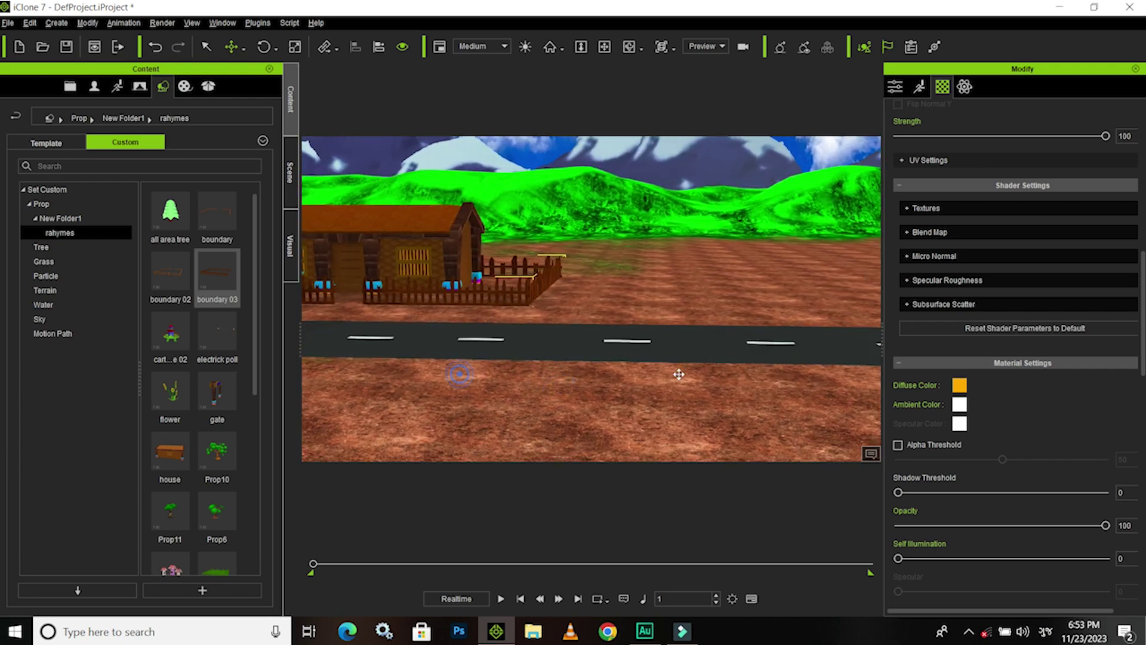
{"action": "mouse_move", "coordinate": [678, 375]}
{"action": "middle_mouse_down"}
{"action": "mouse_move", "coordinate": [808, 370]}
{"action": "mouse_move", "coordinate": [630, 389]}
{"action": "mouse_move", "coordinate": [681, 368]}
{"action": "mouse_move", "coordinate": [614, 358]}
{"action": "mouse_move", "coordinate": [573, 376]}
{"action": "middle_mouse_up"}
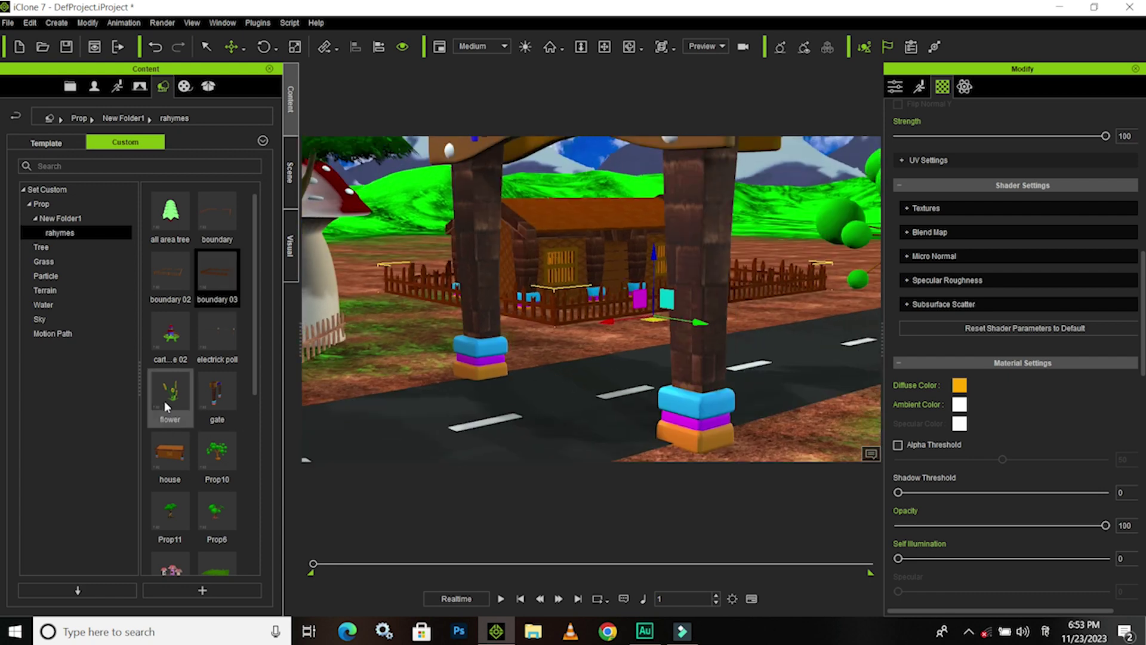
- Place the sunflower prop in front of the house and lower it onto the ground
{"action": "mouse_move", "coordinate": [165, 405]}
{"action": "left_mouse_down"}
{"action": "mouse_move", "coordinate": [575, 361]}
{"action": "mouse_move", "coordinate": [596, 345]}
{"action": "left_mouse_up"}
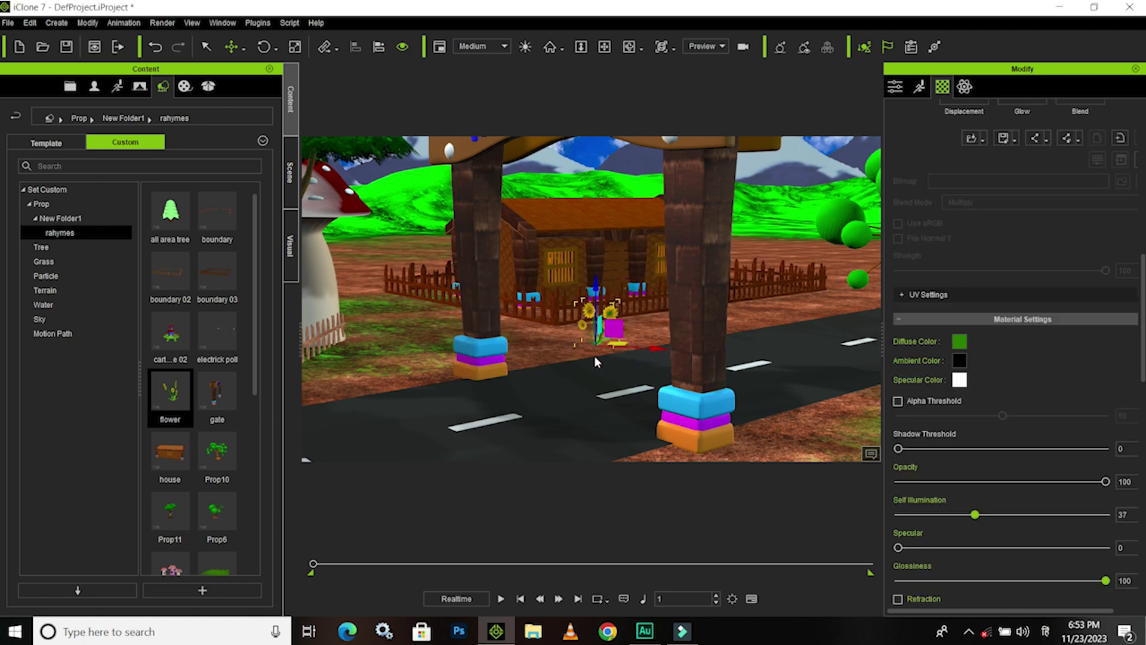
{"action": "scroll", "coordinate": [621, 358], "scroll_direction": "up", "scroll_amount": 2}
{"action": "scroll", "coordinate": [625, 364], "scroll_direction": "up", "scroll_amount": 4}
{"action": "scroll", "coordinate": [625, 364], "scroll_direction": "up", "scroll_amount": 2}
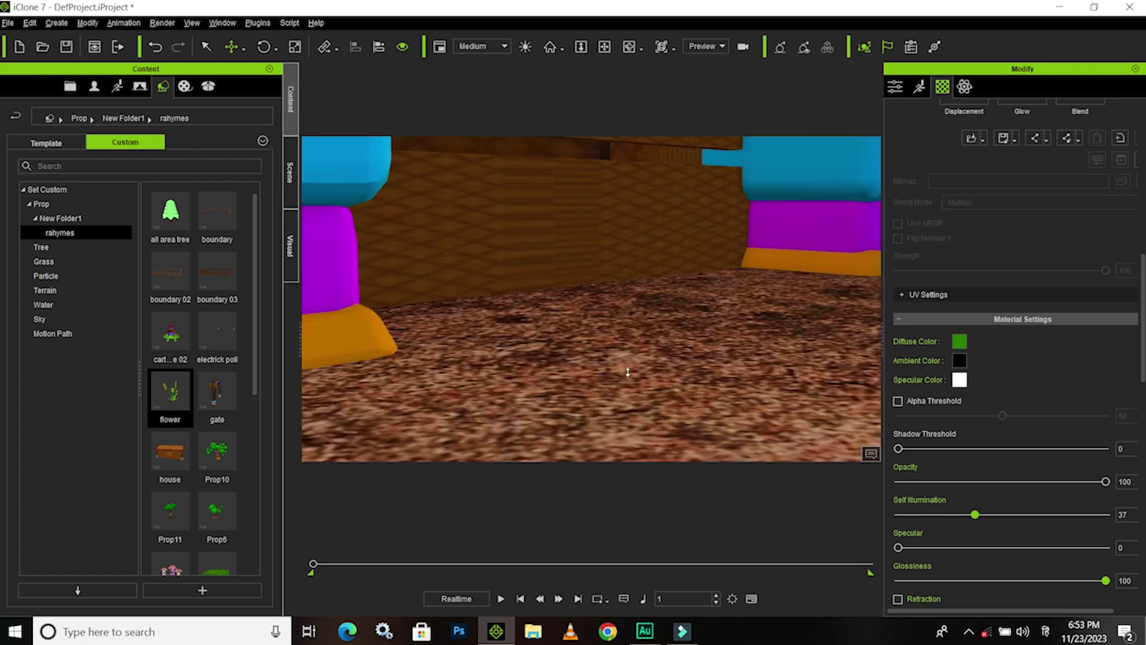
{"action": "scroll", "coordinate": [625, 366], "scroll_direction": "down", "scroll_amount": 6}
{"action": "scroll", "coordinate": [635, 377], "scroll_direction": "up", "scroll_amount": 3}
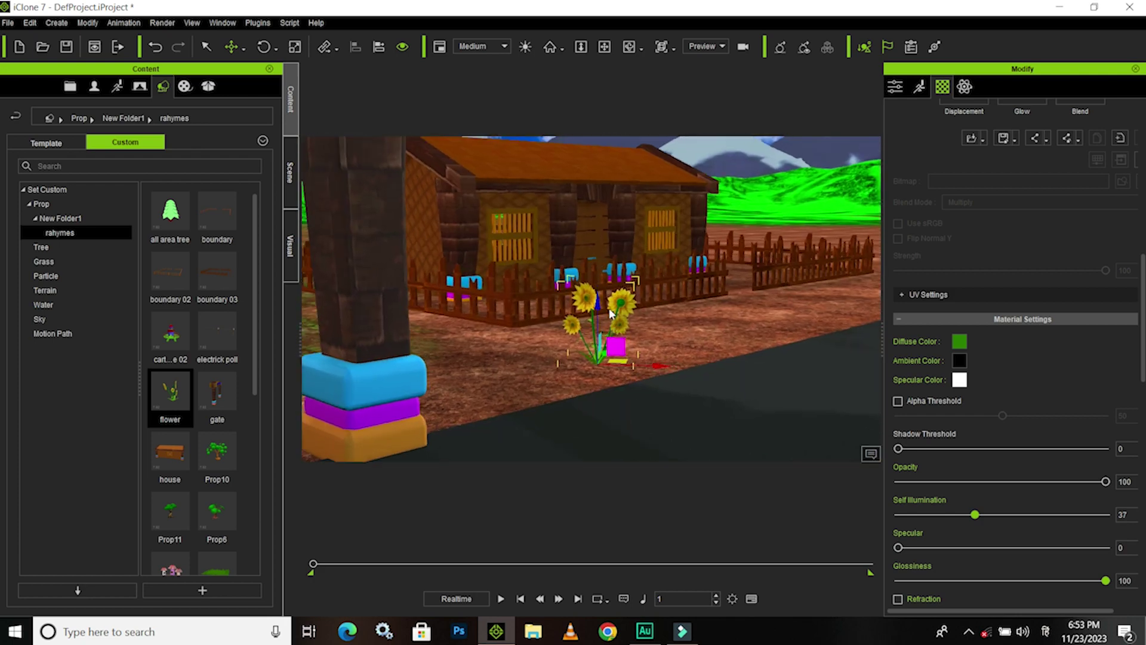
{"action": "left_click_drag", "start_coordinate": [597, 305], "coordinate": [598, 309]}
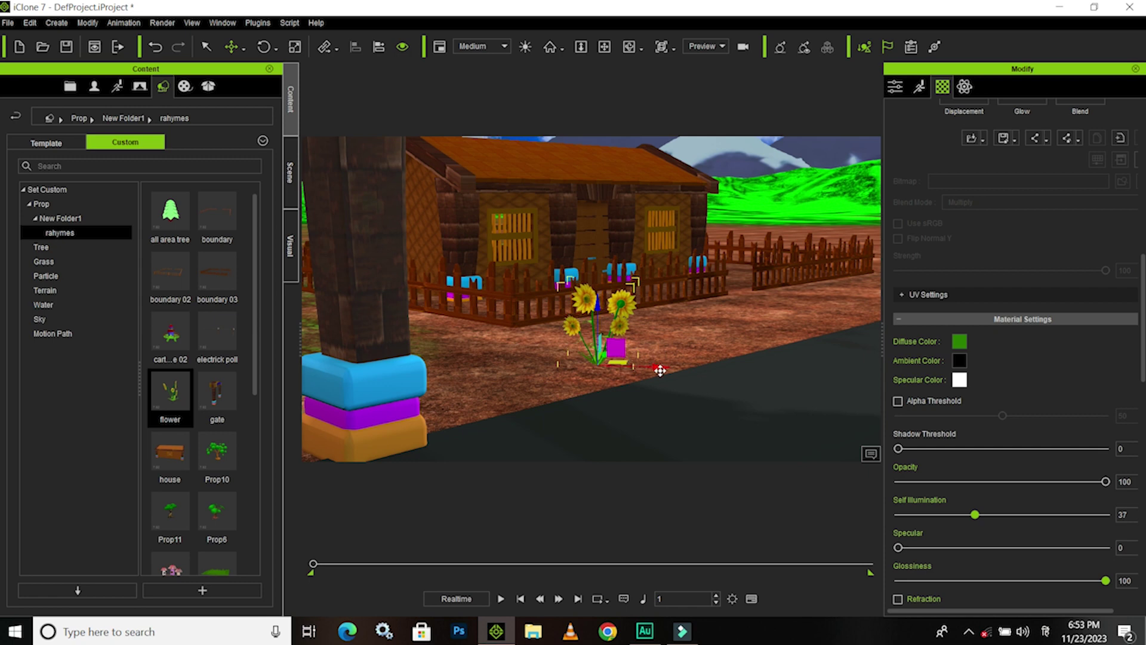
- Slide the sunflower left in front of the fence, then drop in the Prop6 tree
{"action": "right_click_drag", "start_coordinate": [601, 384], "coordinate": [639, 358]}
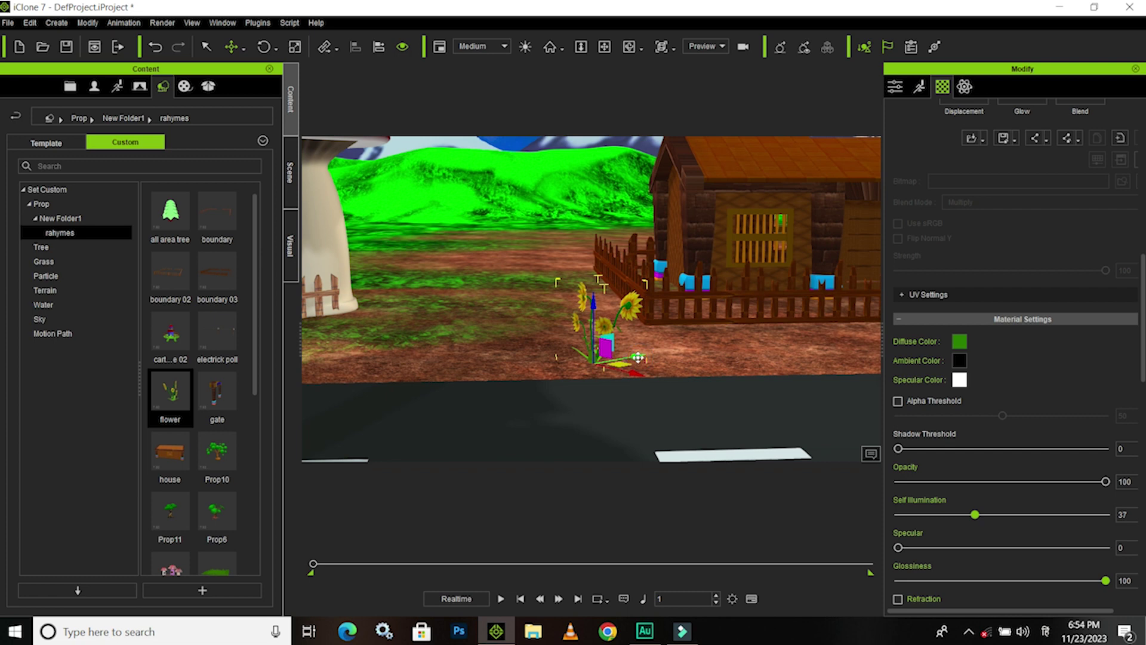
{"action": "left_click_drag", "start_coordinate": [638, 357], "coordinate": [577, 362]}
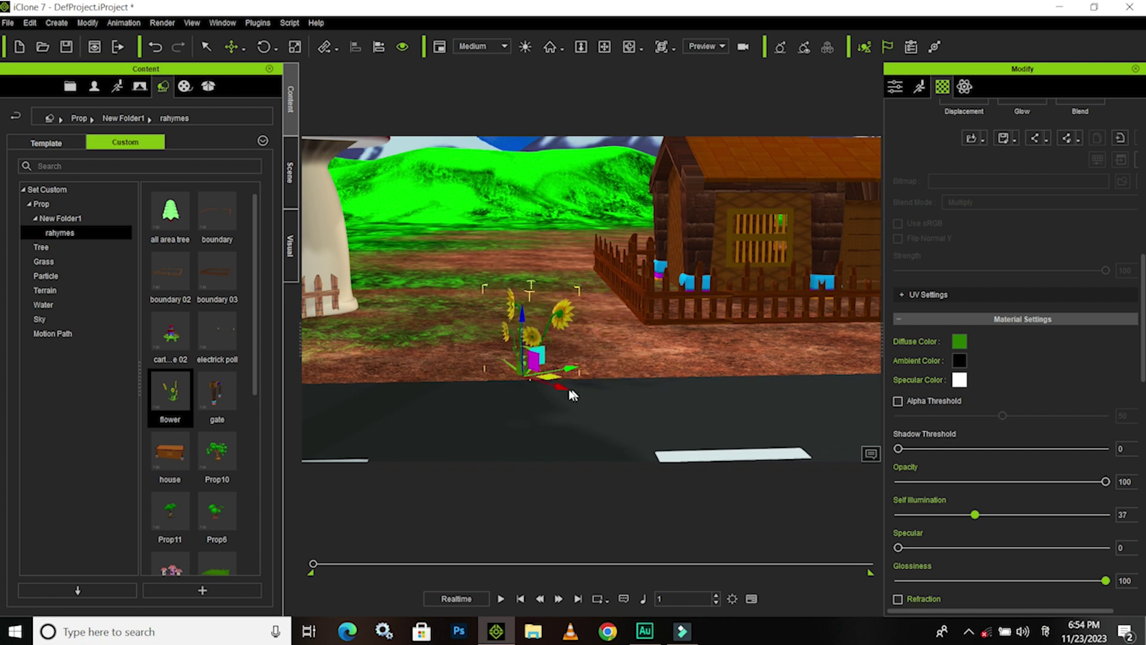
{"action": "left_click_drag", "start_coordinate": [561, 387], "coordinate": [539, 381]}
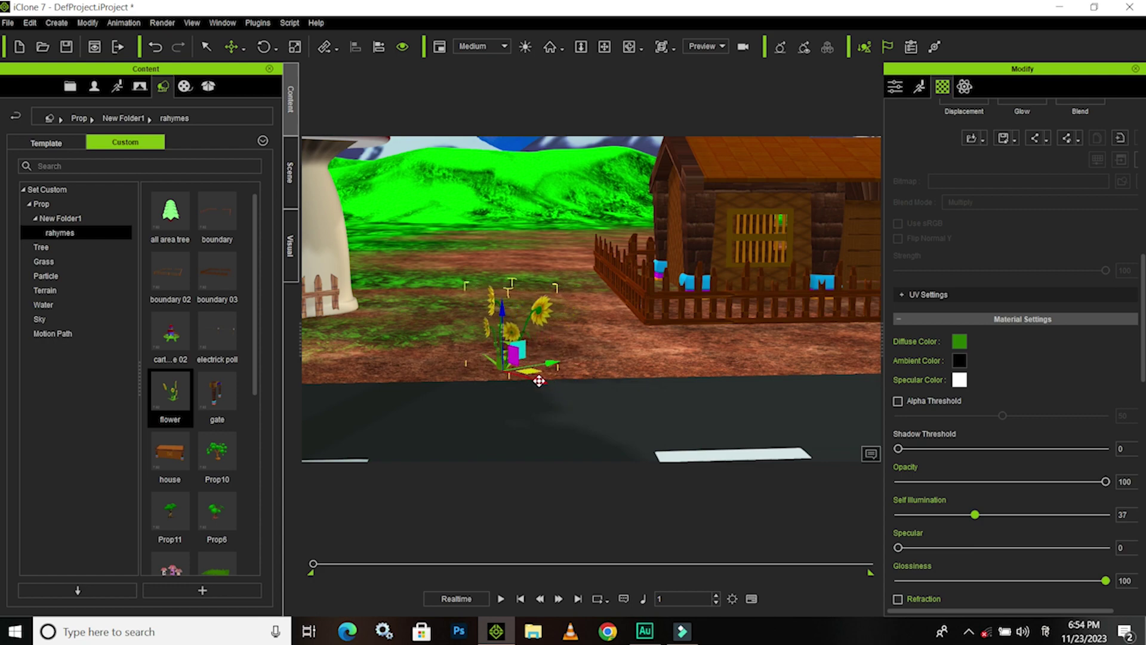
{"action": "right_click_drag", "start_coordinate": [582, 386], "coordinate": [757, 401]}
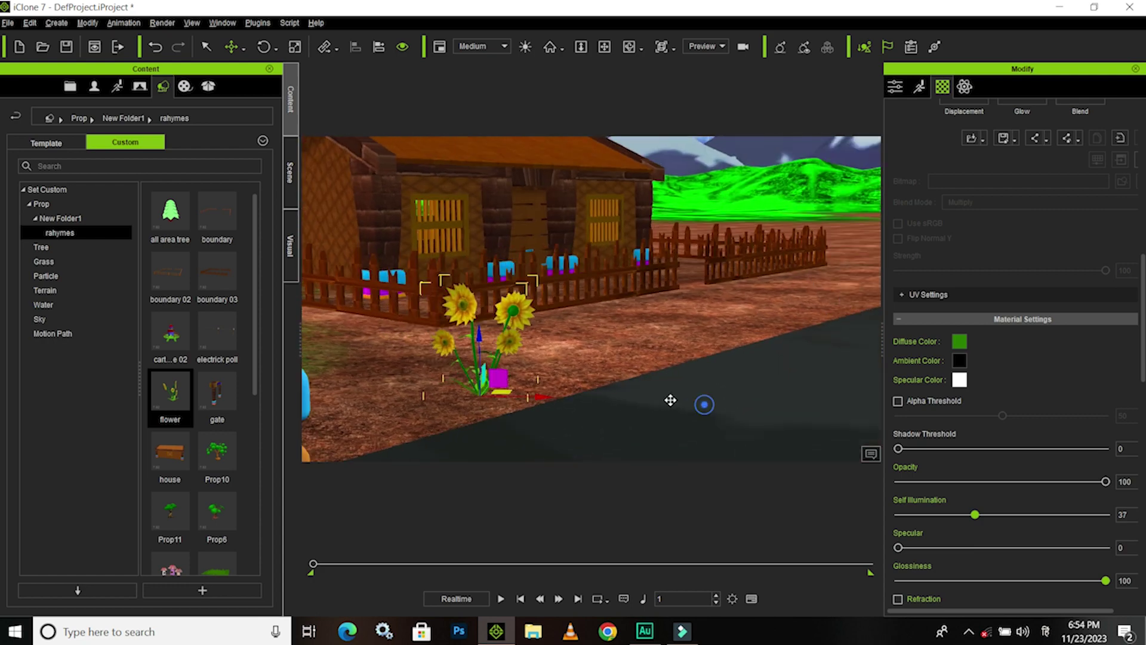
{"action": "right_click_drag", "start_coordinate": [757, 401], "coordinate": [374, 436]}
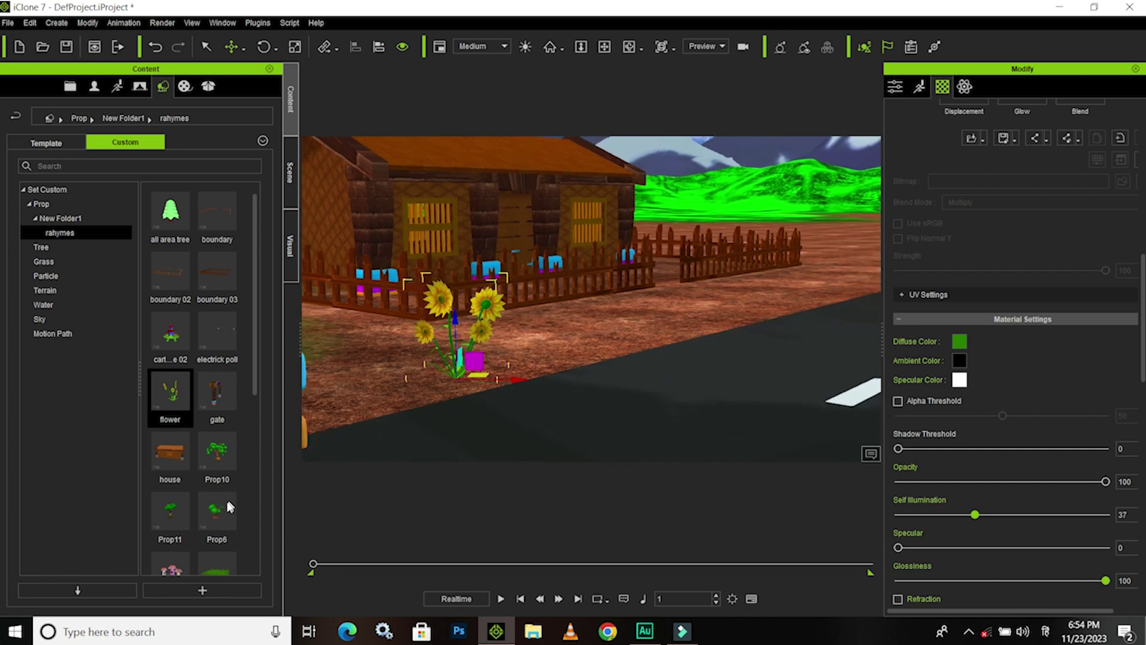
{"action": "left_click_drag", "start_coordinate": [218, 511], "coordinate": [787, 284]}
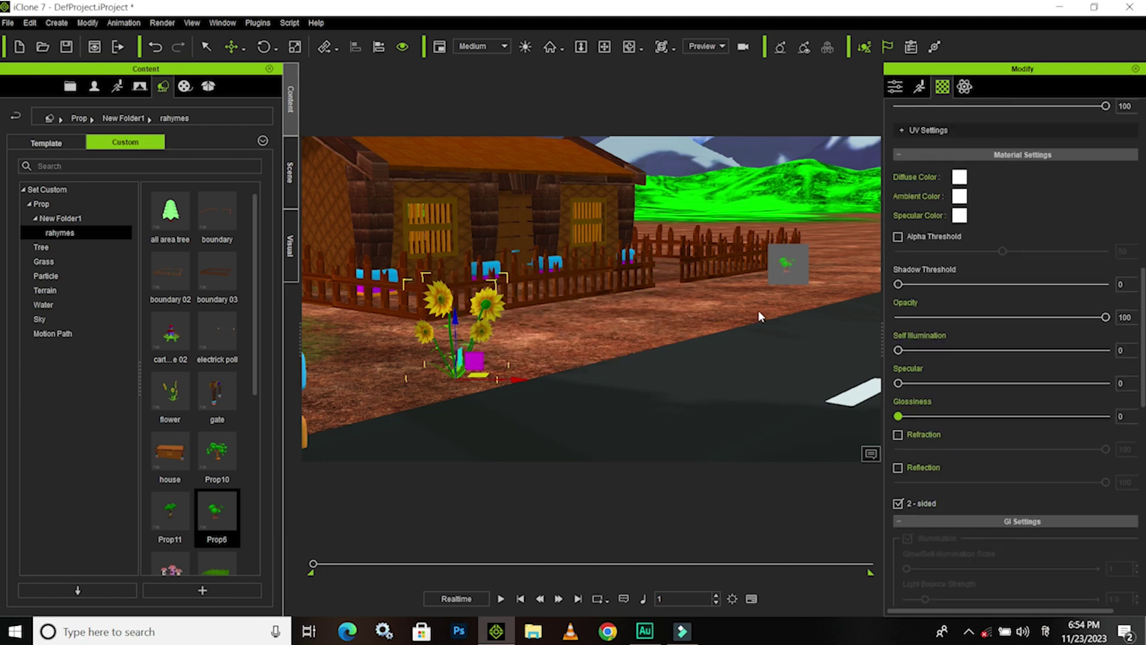
- Move the Prop6 tree beside the fence in front of the house and enlarge it
{"action": "scroll", "coordinate": [567, 378], "scroll_direction": "up", "scroll_amount": 5}
{"action": "scroll", "coordinate": [564, 380], "scroll_direction": "up", "scroll_amount": 3}
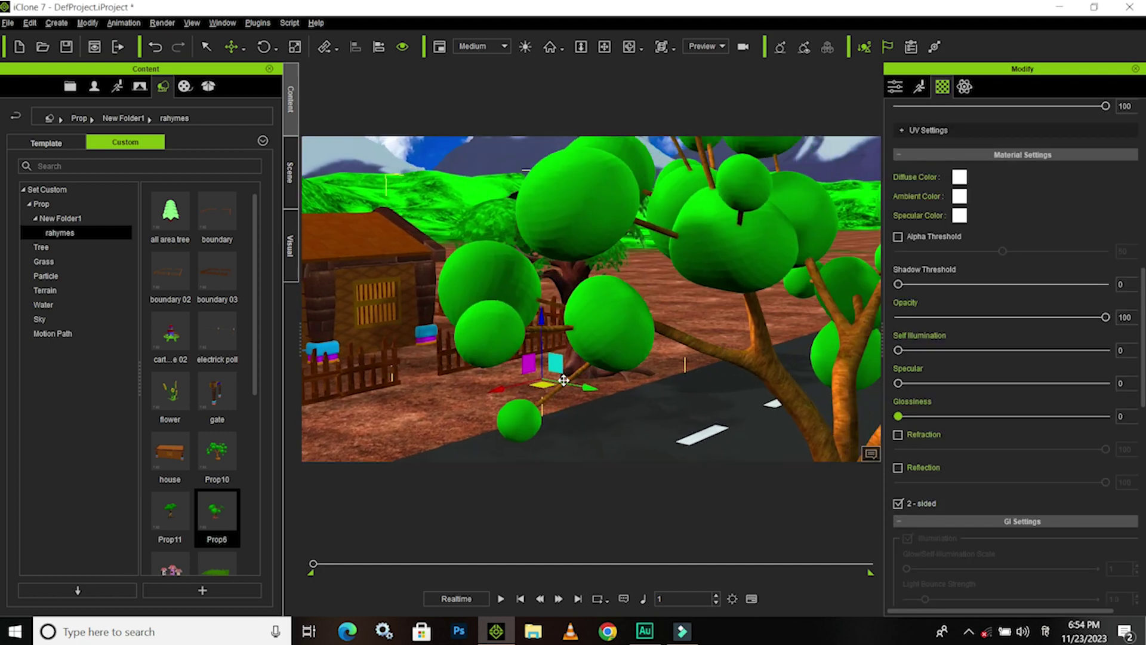
{"action": "mouse_move", "coordinate": [563, 380]}
{"action": "right_mouse_down"}
{"action": "mouse_move", "coordinate": [635, 391]}
{"action": "mouse_move", "coordinate": [600, 388]}
{"action": "right_mouse_up"}
{"action": "left_click_drag", "start_coordinate": [550, 380], "coordinate": [440, 338]}
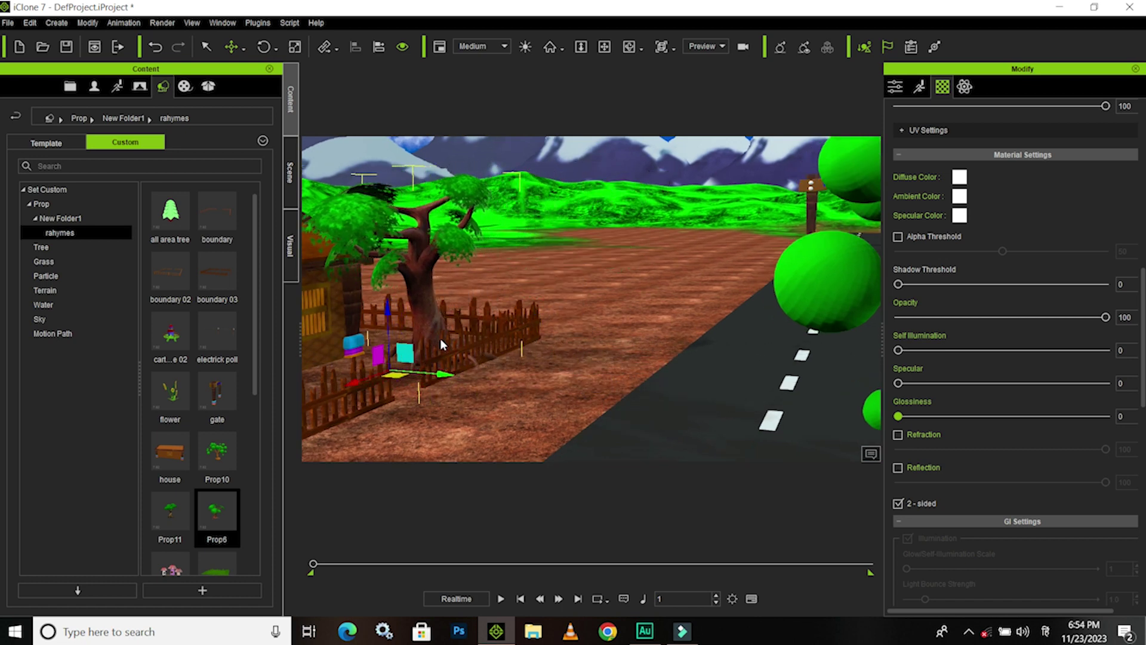
{"action": "left_click_drag", "start_coordinate": [355, 383], "coordinate": [393, 365]}
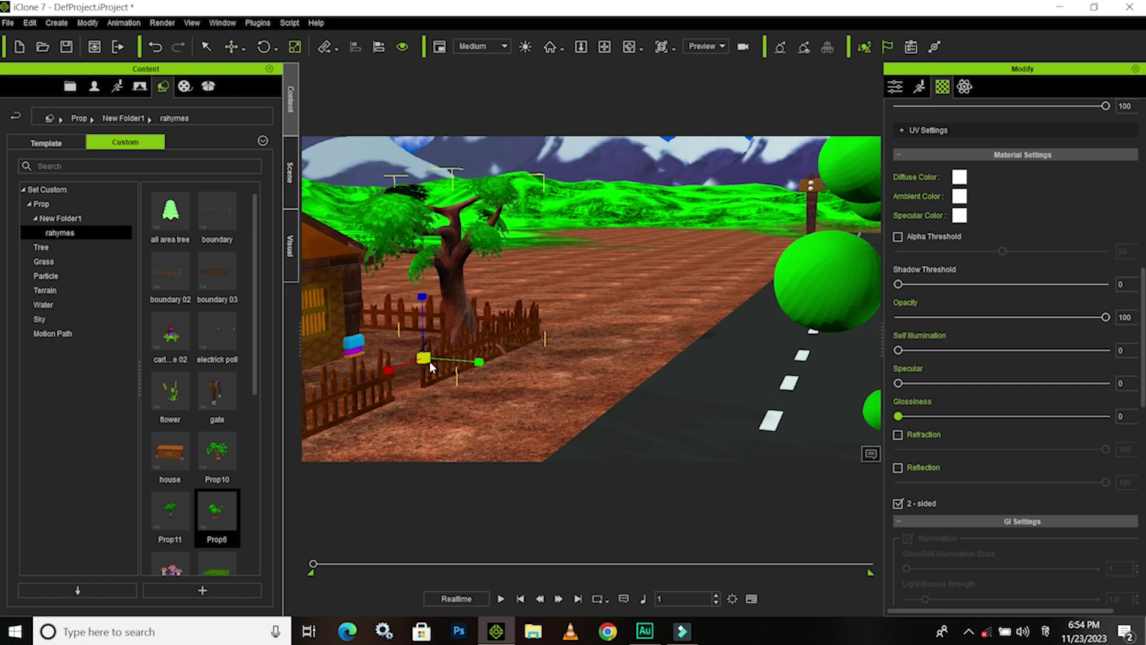
{"action": "mouse_move", "coordinate": [423, 356]}
{"action": "left_mouse_down"}
{"action": "mouse_move", "coordinate": [412, 321]}
{"action": "mouse_move", "coordinate": [415, 329]}
{"action": "left_mouse_up"}
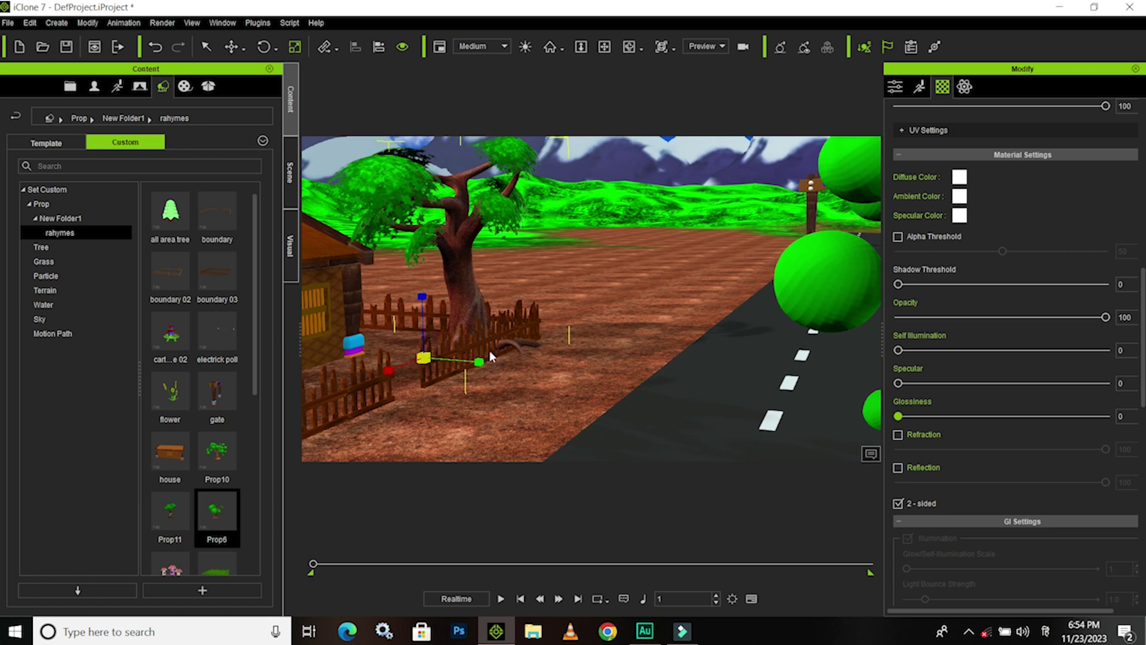
- Slide the tree left along the fence and check it from side and front views
{"action": "left_click_drag", "start_coordinate": [483, 361], "coordinate": [456, 356]}
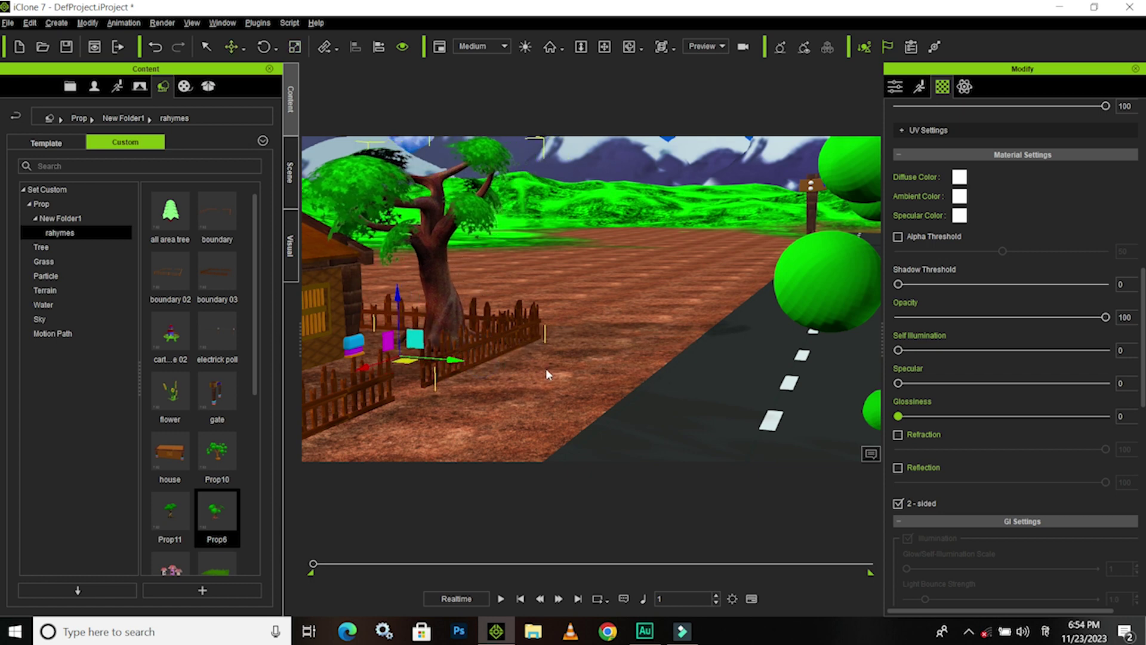
{"action": "right_click_drag", "start_coordinate": [546, 368], "coordinate": [599, 364]}
{"action": "scroll", "coordinate": [599, 365], "scroll_direction": "down", "scroll_amount": 3}
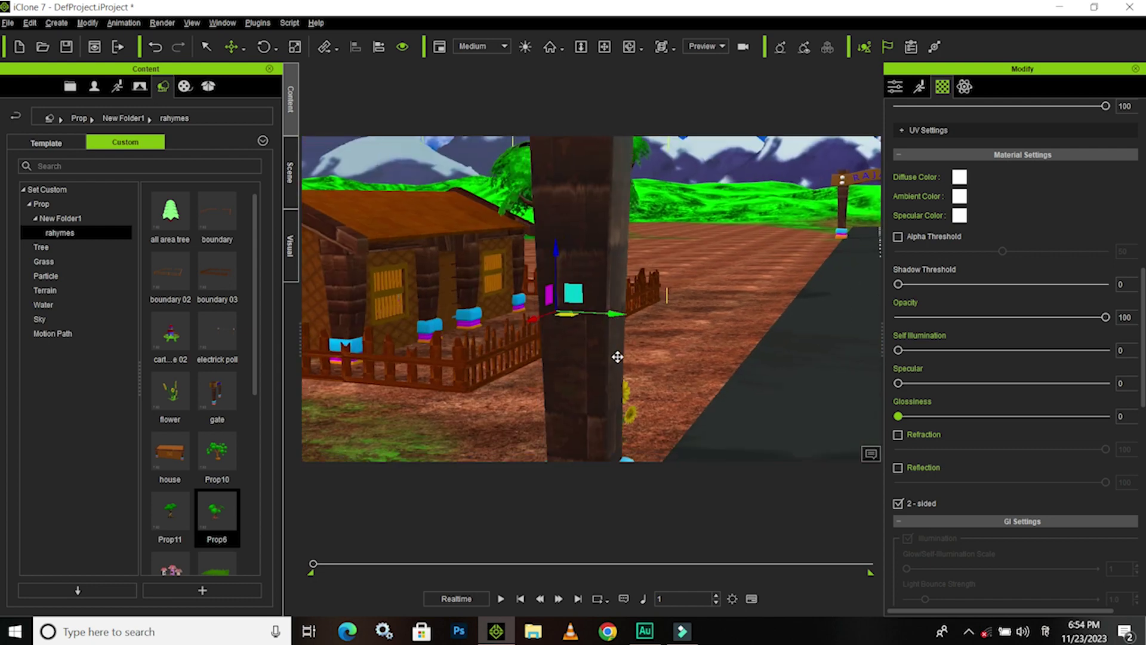
{"action": "scroll", "coordinate": [609, 360], "scroll_direction": "down", "scroll_amount": 3}
{"action": "scroll", "coordinate": [618, 356], "scroll_direction": "down", "scroll_amount": 3}
{"action": "scroll", "coordinate": [615, 364], "scroll_direction": "up", "scroll_amount": 3}
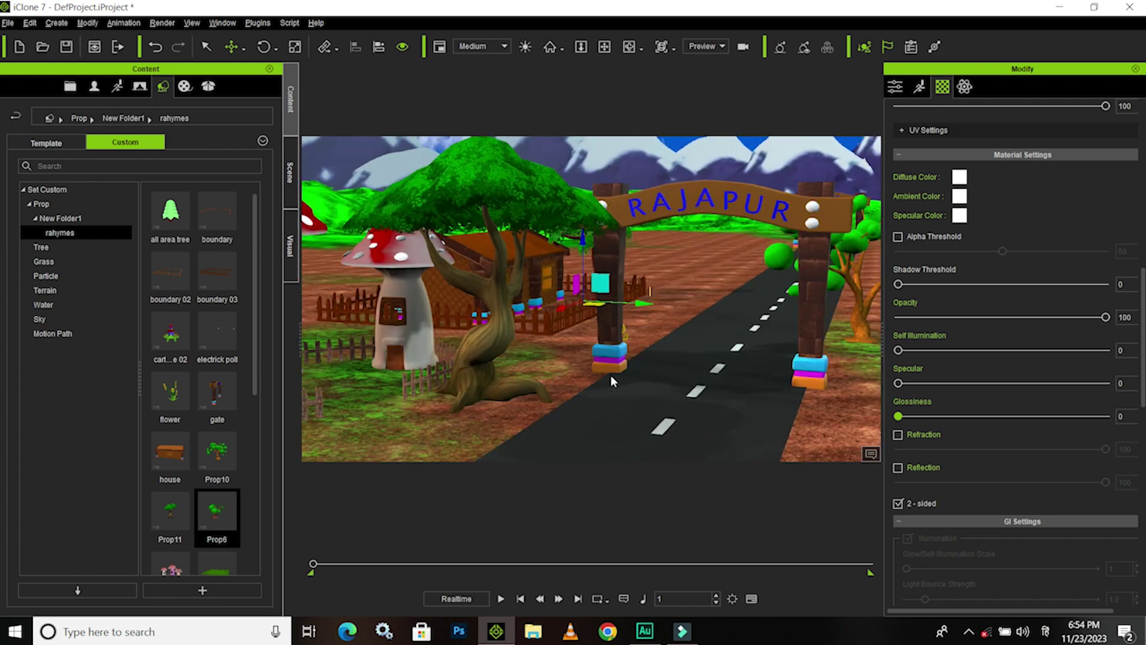
{"action": "scroll", "coordinate": [620, 367], "scroll_direction": "up", "scroll_amount": 2}
{"action": "scroll", "coordinate": [630, 368], "scroll_direction": "up", "scroll_amount": 2}
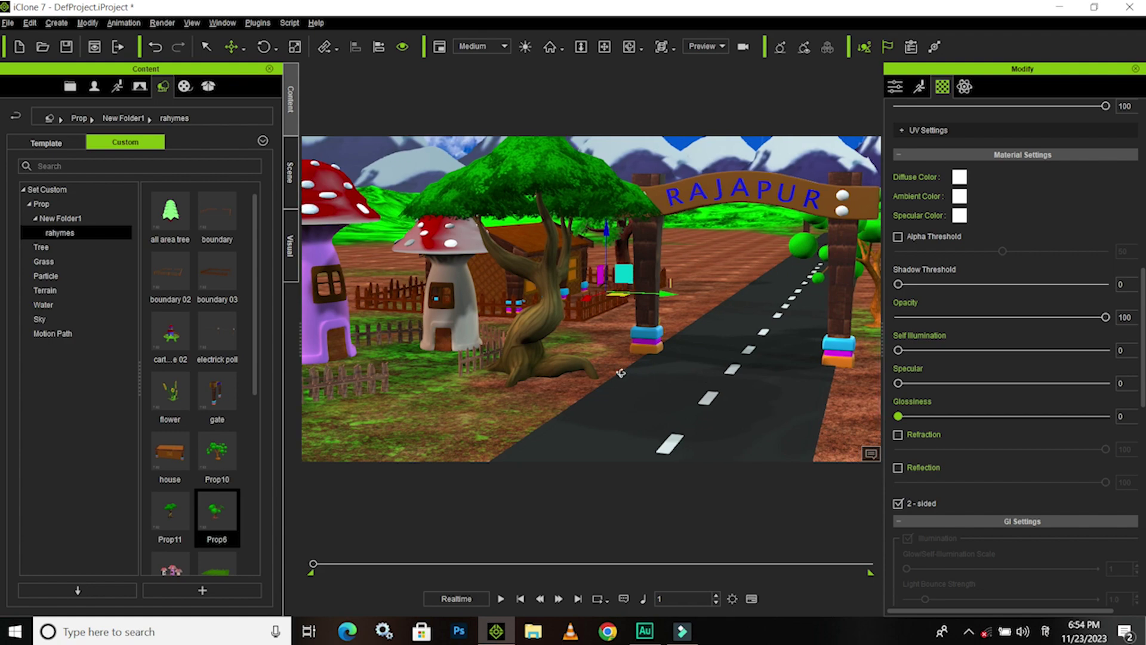
{"action": "right_click_drag", "start_coordinate": [630, 369], "coordinate": [615, 347]}
{"action": "scroll", "coordinate": [636, 352], "scroll_direction": "up", "scroll_amount": 2}
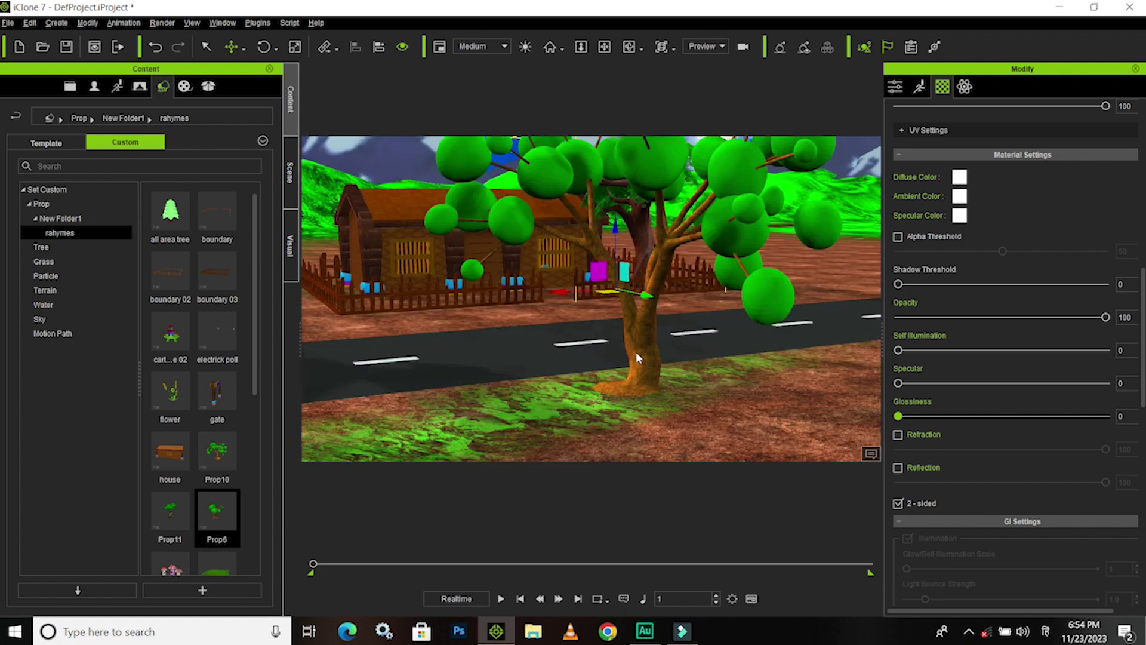
{"action": "scroll", "coordinate": [668, 363], "scroll_direction": "up", "scroll_amount": 2}
{"action": "scroll", "coordinate": [671, 365], "scroll_direction": "up", "scroll_amount": 2}
{"action": "scroll", "coordinate": [591, 369], "scroll_direction": "up", "scroll_amount": 2}
{"action": "scroll", "coordinate": [591, 369], "scroll_direction": "down", "scroll_amount": 3}
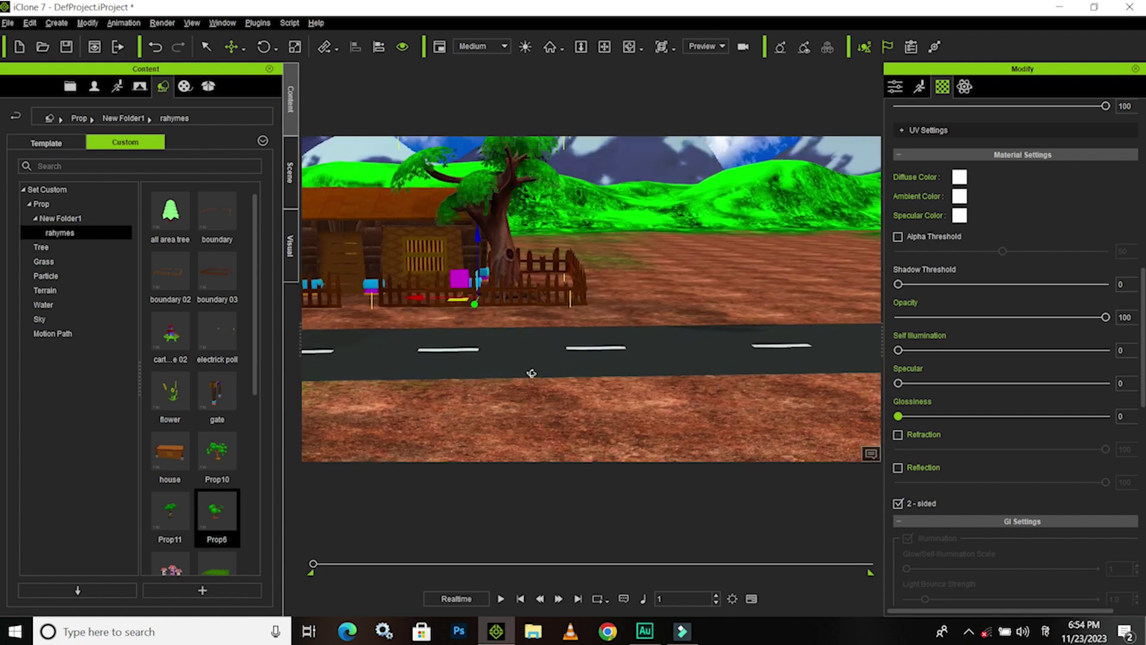
{"action": "right_click_drag", "start_coordinate": [532, 378], "coordinate": [426, 376]}
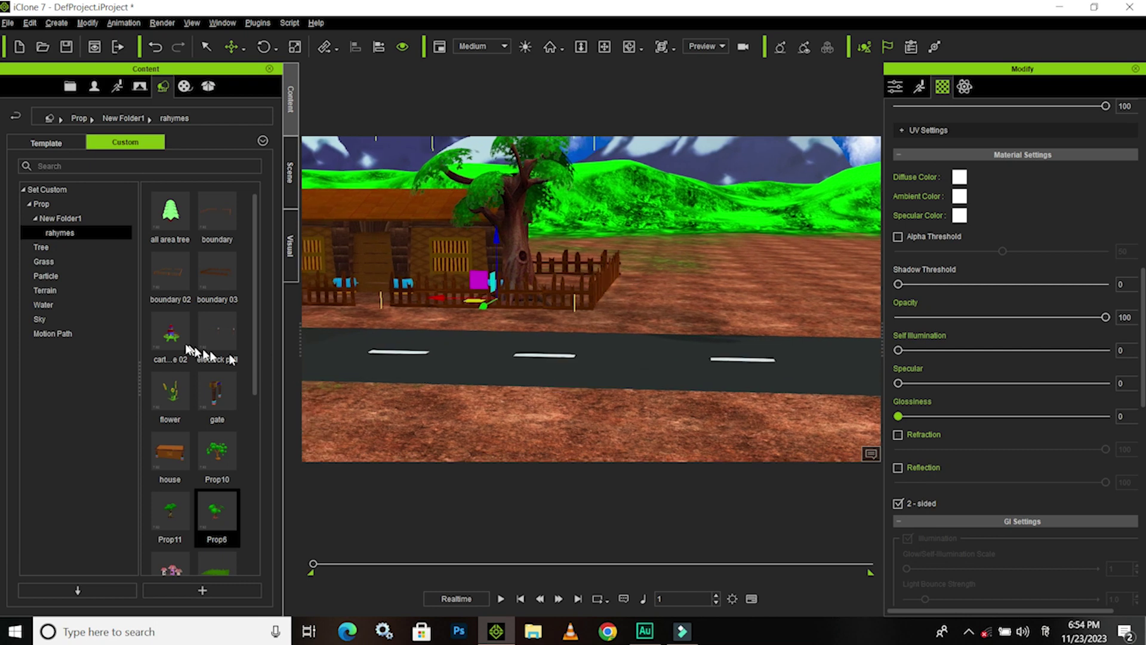
- Place the blue tower house beyond the road and rotate it around its vertical axis
{"action": "left_click_drag", "start_coordinate": [170, 339], "coordinate": [702, 297]}
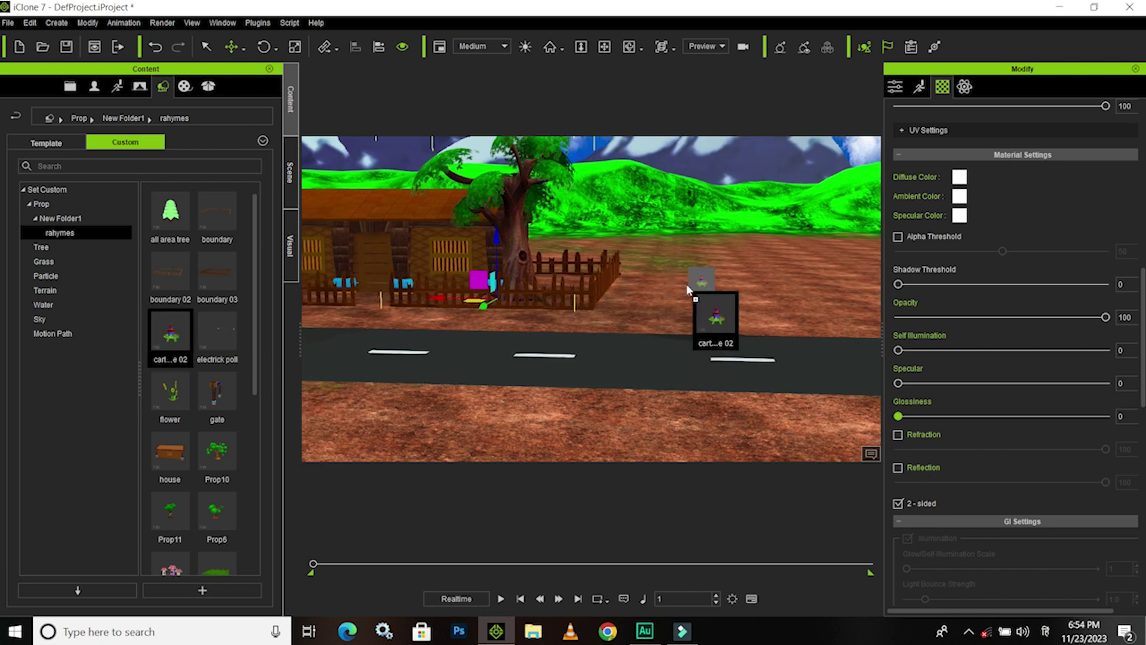
{"action": "left_click_drag", "start_coordinate": [701, 292], "coordinate": [684, 283]}
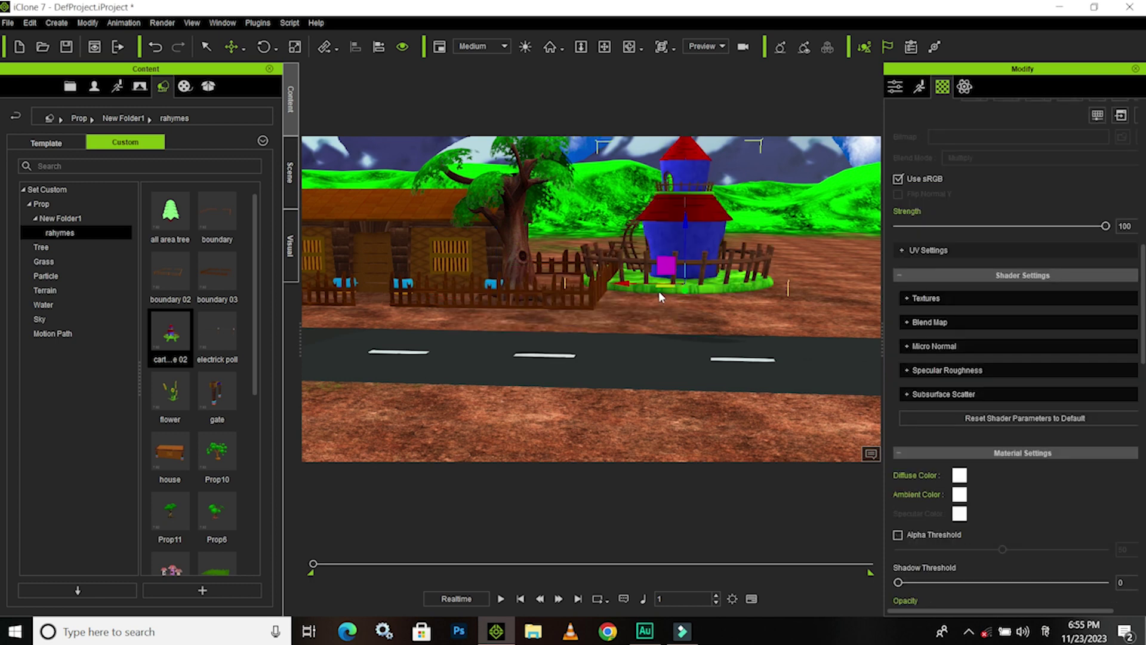
{"action": "left_click", "coordinate": [657, 290]}
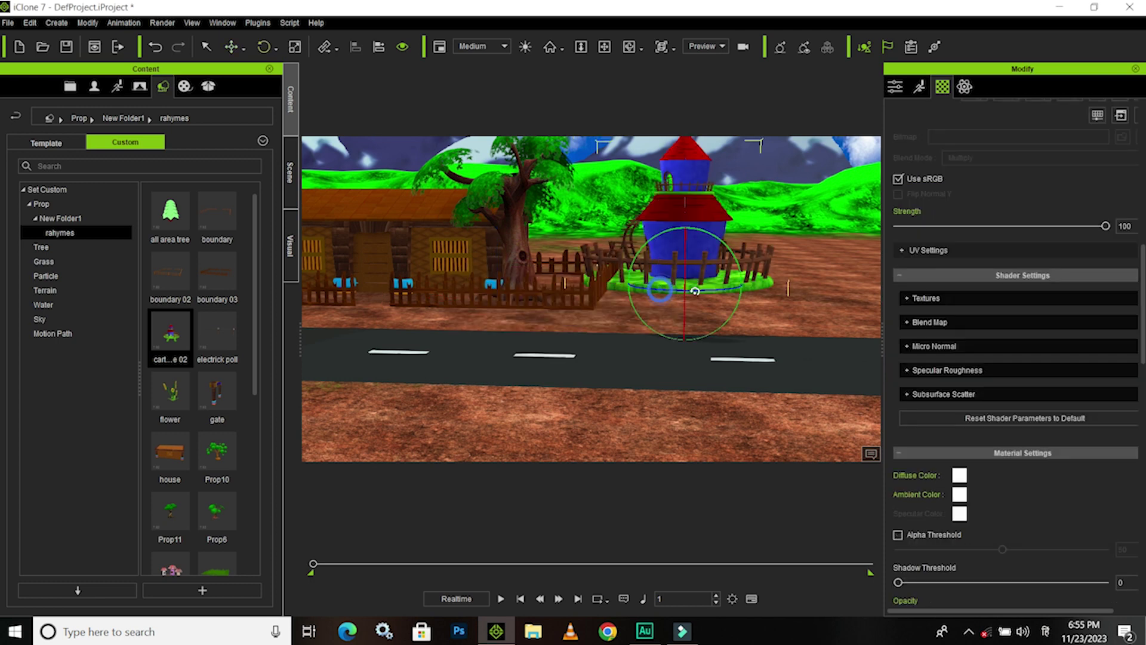
{"action": "left_click_drag", "start_coordinate": [695, 290], "coordinate": [761, 298]}
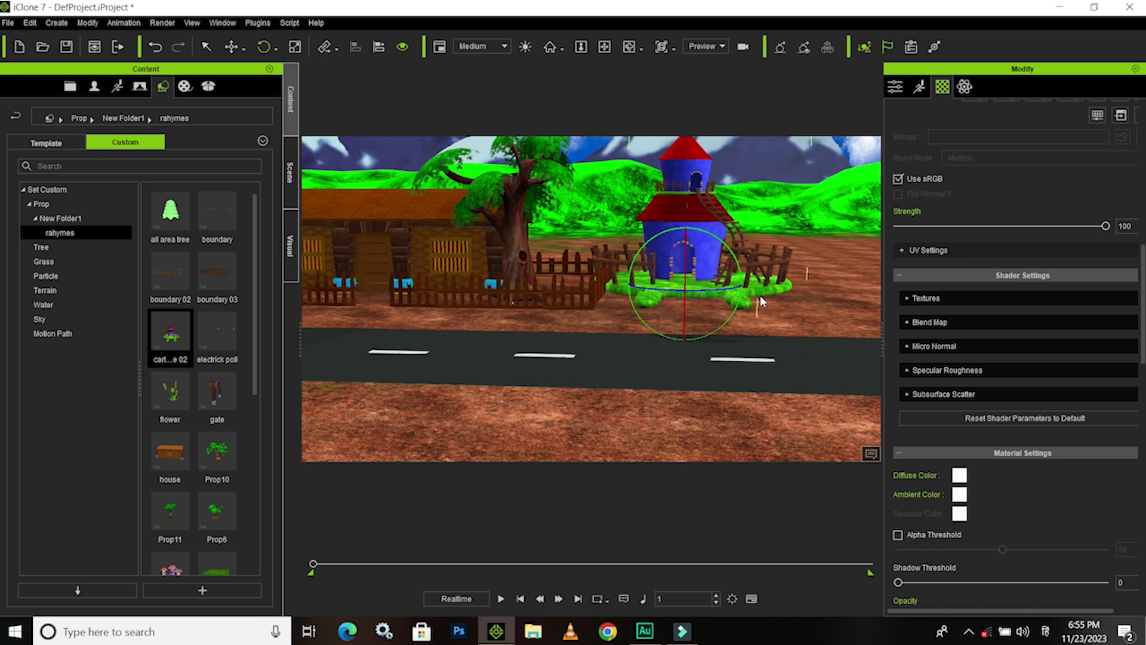
{"action": "left_click_drag", "start_coordinate": [760, 295], "coordinate": [721, 295]}
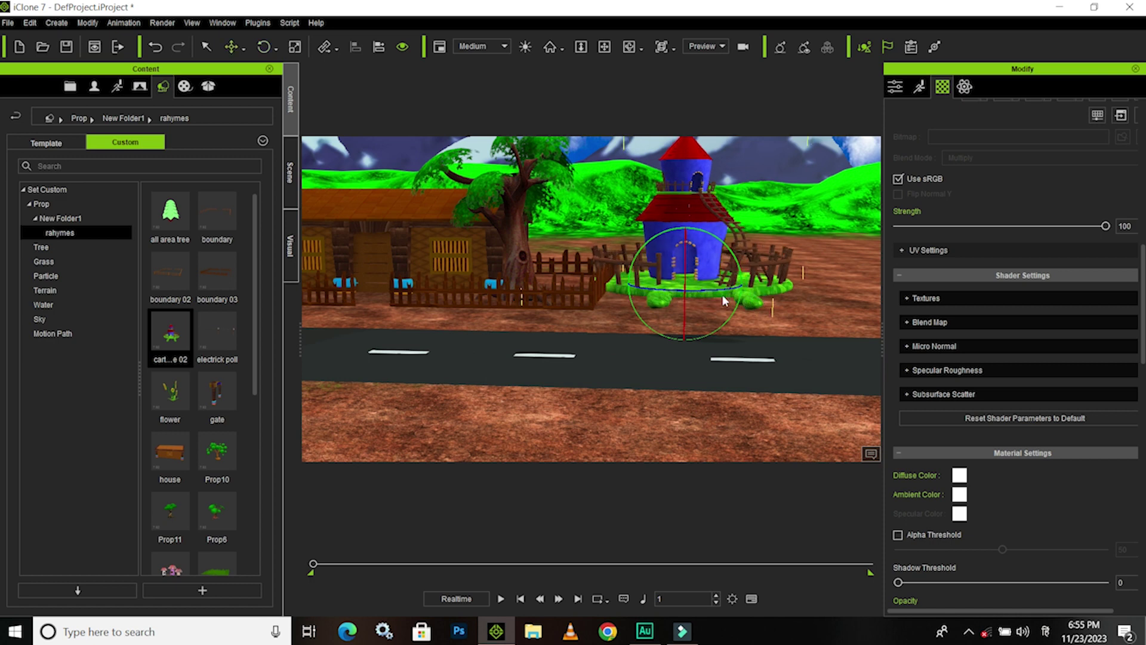
- Move the tower house right along the ground and centre the view on it
{"action": "key", "text": "w"}
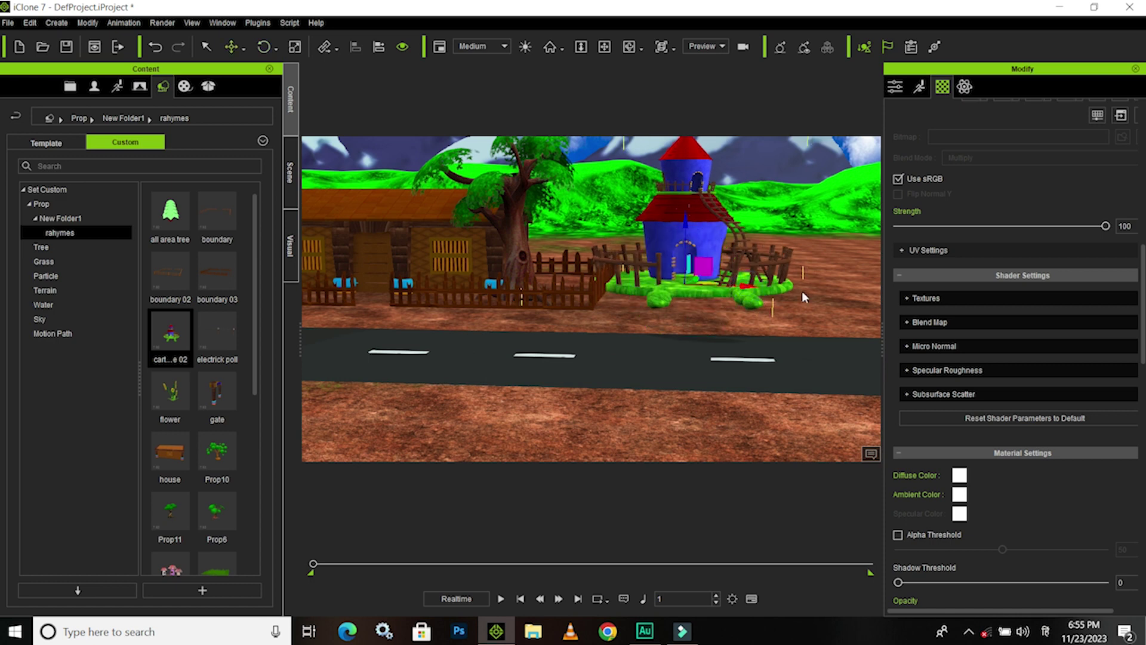
{"action": "left_click_drag", "start_coordinate": [801, 291], "coordinate": [758, 337]}
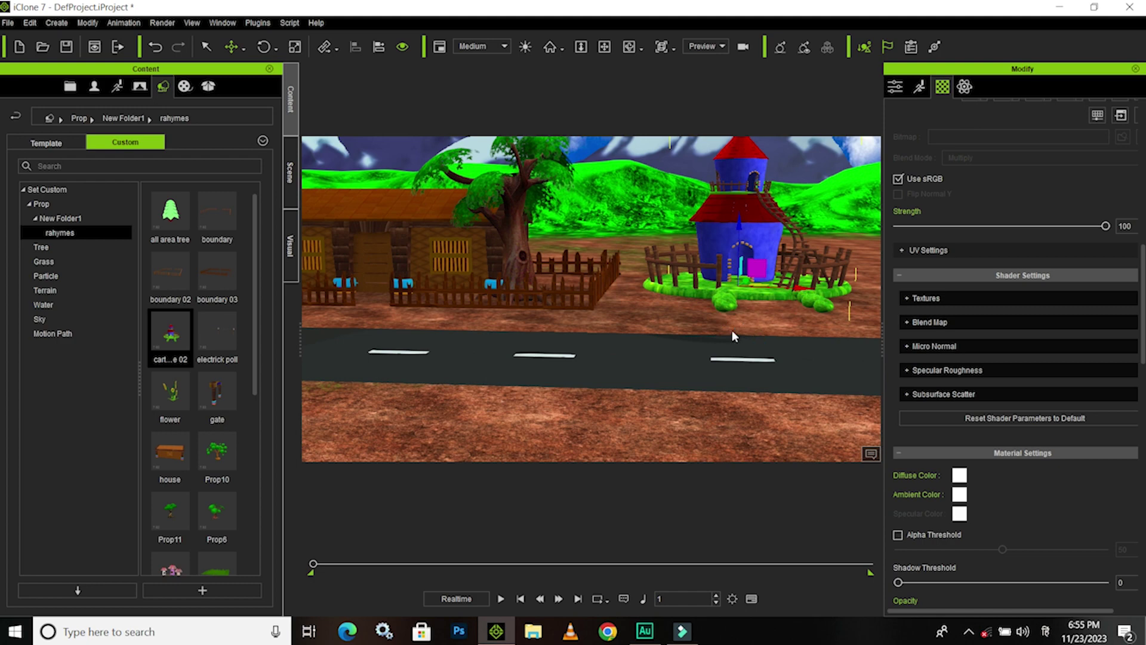
{"action": "scroll", "coordinate": [732, 330], "scroll_direction": "down", "scroll_amount": 2}
{"action": "scroll", "coordinate": [734, 332], "scroll_direction": "down", "scroll_amount": 2}
{"action": "scroll", "coordinate": [737, 332], "scroll_direction": "down", "scroll_amount": 2}
{"action": "scroll", "coordinate": [746, 335], "scroll_direction": "down", "scroll_amount": 2}
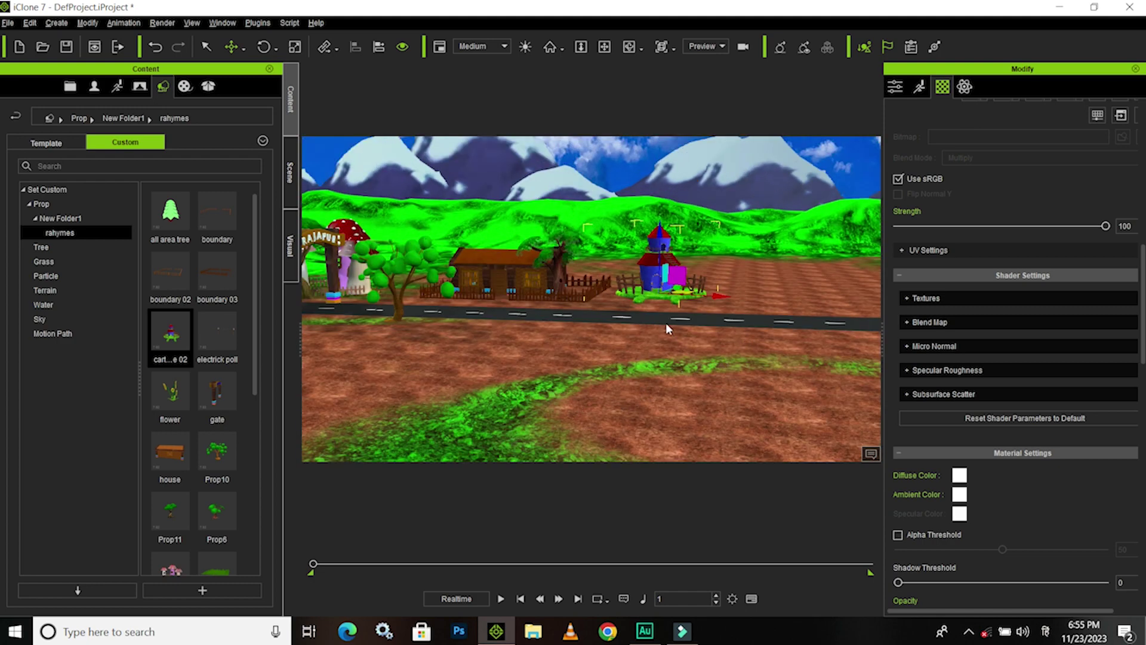
{"action": "scroll", "coordinate": [667, 338], "scroll_direction": "up", "scroll_amount": 1}
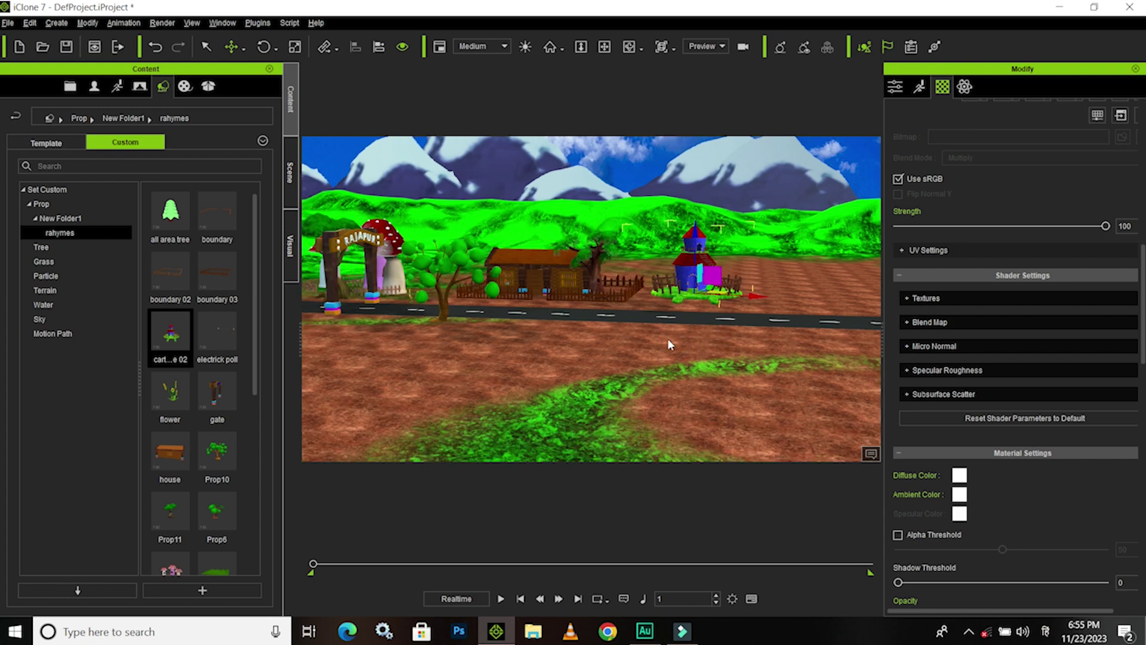
{"action": "scroll", "coordinate": [683, 333], "scroll_direction": "up", "scroll_amount": 2}
{"action": "scroll", "coordinate": [599, 352], "scroll_direction": "up", "scroll_amount": 2}
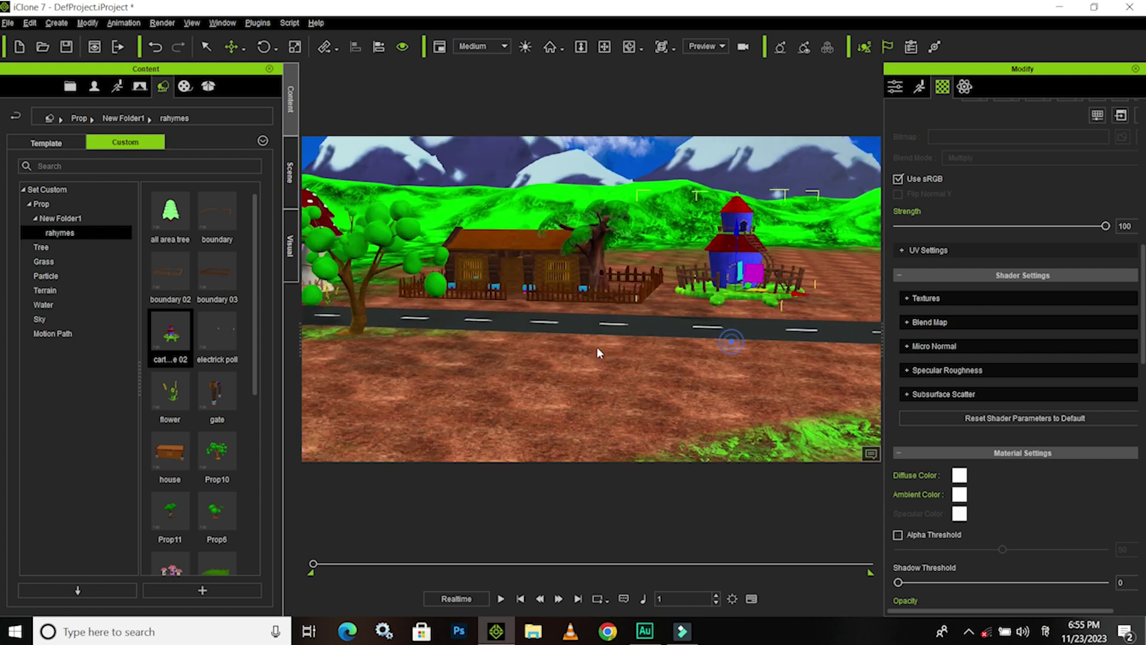
{"action": "key", "text": "z"}
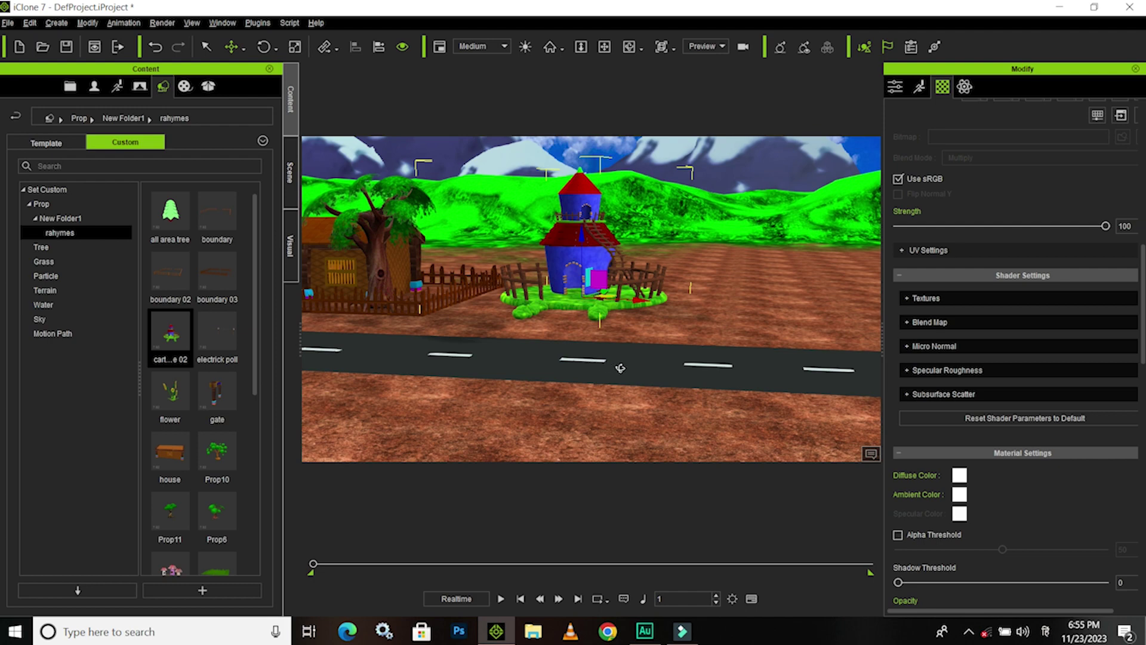
- Drop the tree 04 prop onto the ground near the blue tower house
{"action": "right_click_drag", "start_coordinate": [590, 363], "coordinate": [393, 388]}
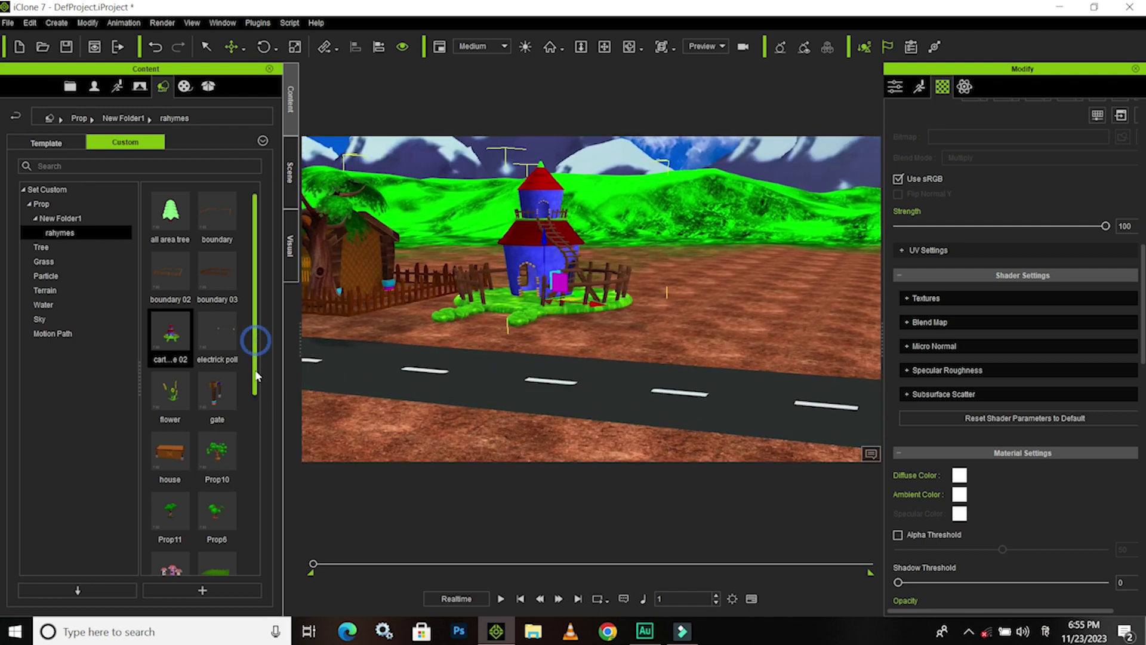
{"action": "left_click_drag", "start_coordinate": [257, 343], "coordinate": [259, 515]}
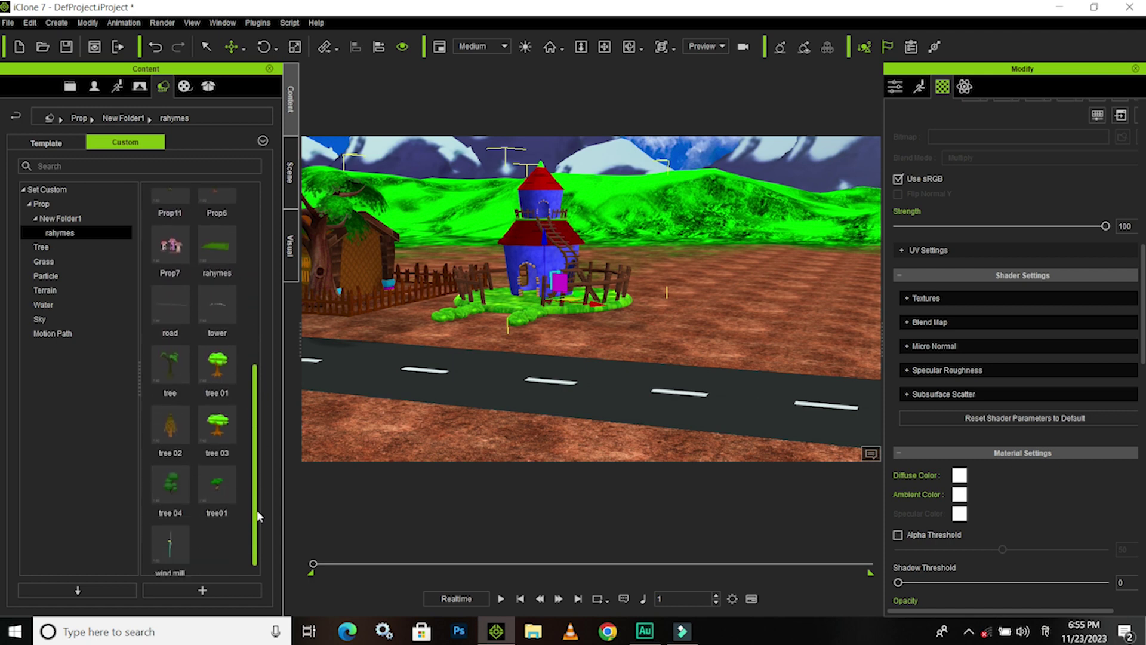
{"action": "left_click_drag", "start_coordinate": [356, 417], "coordinate": [547, 337]}
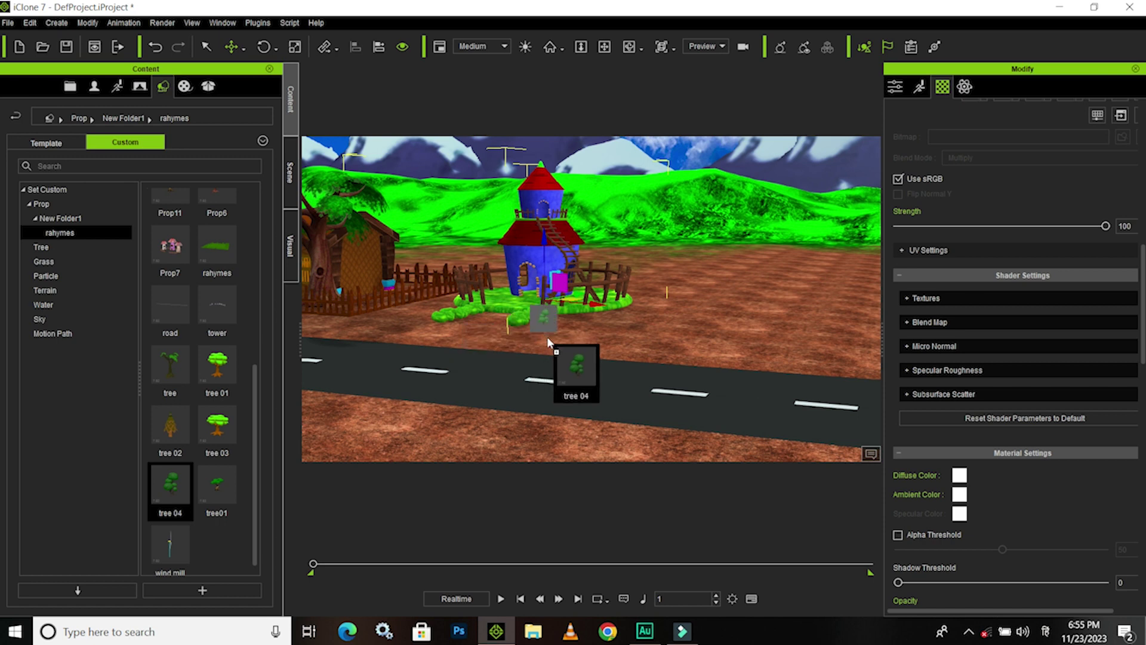
{"action": "left_click_drag", "start_coordinate": [546, 334], "coordinate": [547, 337]}
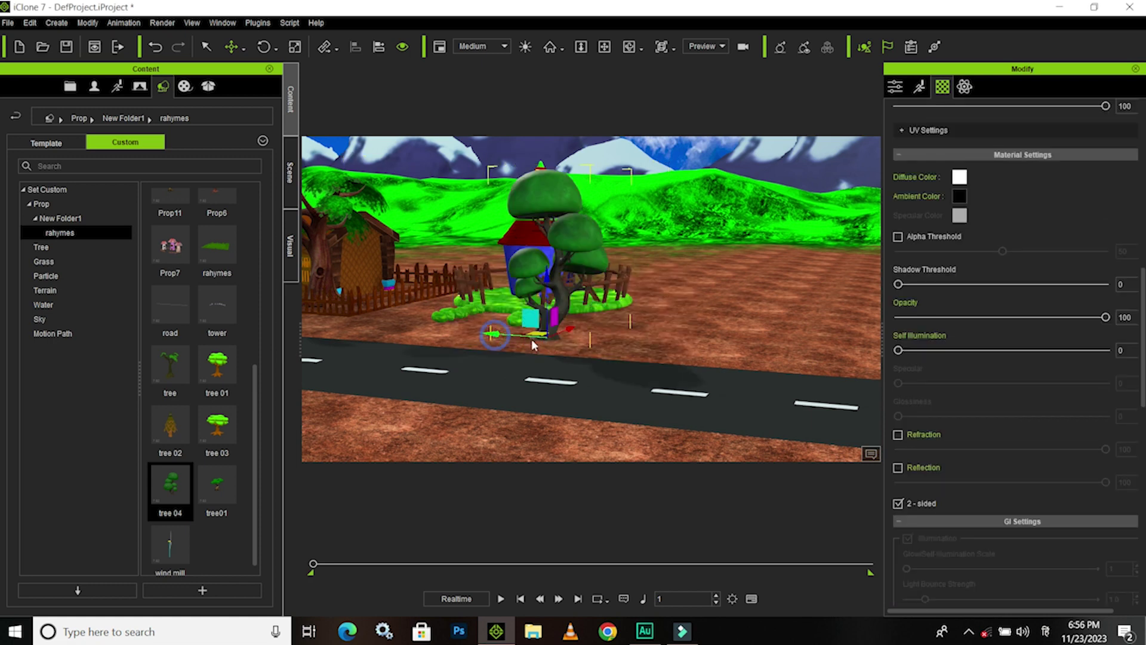
- Nudge tree 04 right of the house and level the view to check it
{"action": "left_click_drag", "start_coordinate": [493, 332], "coordinate": [532, 340]}
{"action": "mouse_move", "coordinate": [615, 359]}
{"action": "right_mouse_down"}
{"action": "mouse_move", "coordinate": [598, 399]}
{"action": "mouse_move", "coordinate": [585, 389]}
{"action": "right_mouse_up"}
{"action": "scroll", "coordinate": [636, 397], "scroll_direction": "up", "scroll_amount": 1}
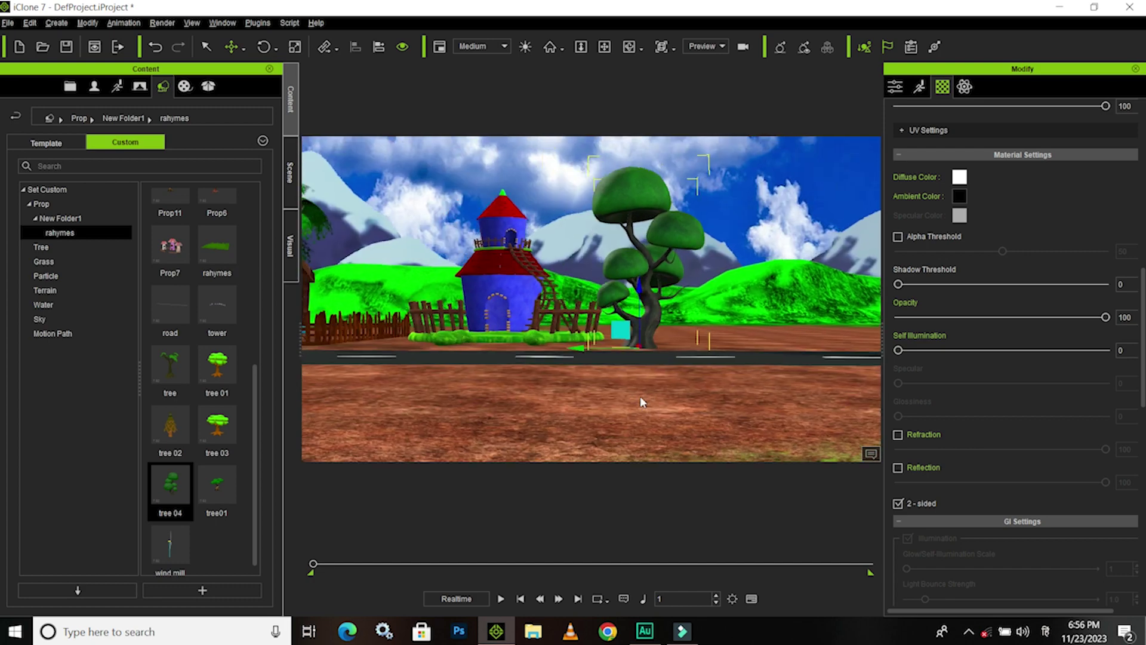
{"action": "scroll", "coordinate": [639, 399], "scroll_direction": "up", "scroll_amount": 1}
{"action": "scroll", "coordinate": [640, 401], "scroll_direction": "up", "scroll_amount": 1}
{"action": "scroll", "coordinate": [558, 397], "scroll_direction": "up", "scroll_amount": 1}
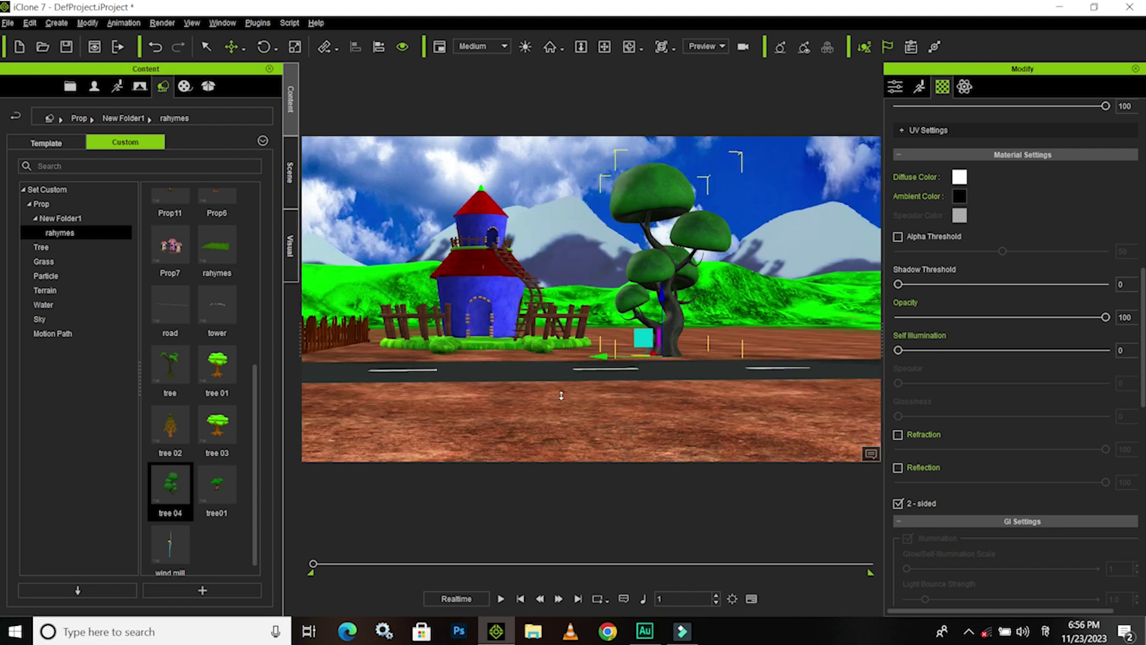
{"action": "scroll", "coordinate": [653, 402], "scroll_direction": "up", "scroll_amount": 1}
{"action": "scroll", "coordinate": [589, 399], "scroll_direction": "up", "scroll_amount": 1}
{"action": "scroll", "coordinate": [584, 397], "scroll_direction": "up", "scroll_amount": 1}
{"action": "scroll", "coordinate": [584, 397], "scroll_direction": "up", "scroll_amount": 1}
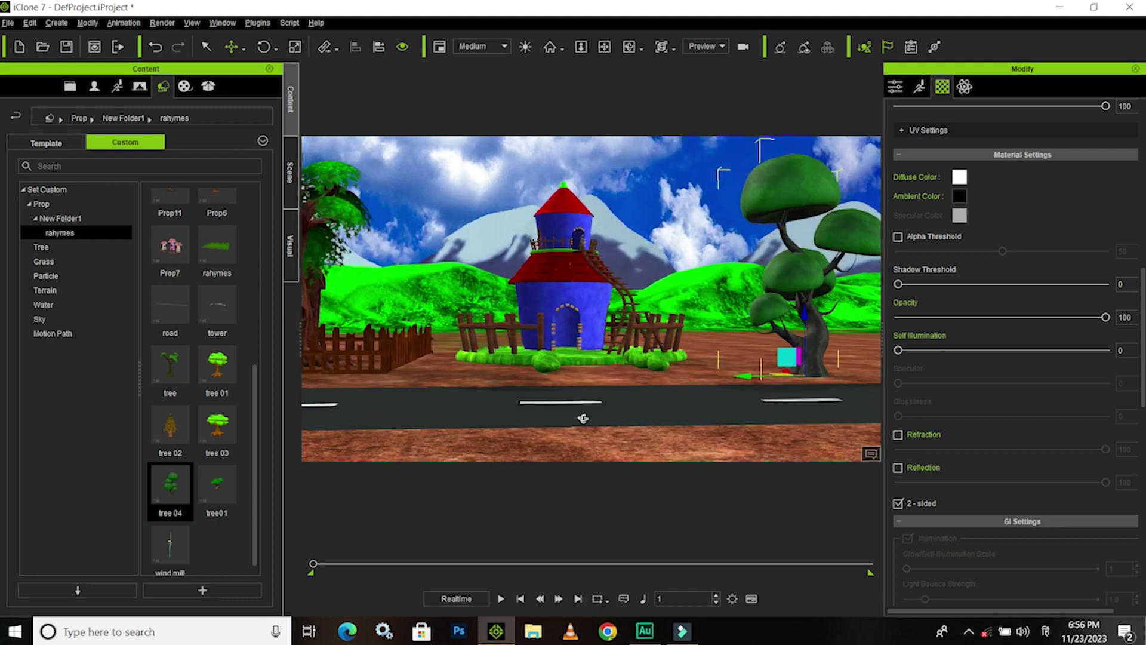
{"action": "scroll", "coordinate": [583, 411], "scroll_direction": "up", "scroll_amount": 1}
{"action": "scroll", "coordinate": [579, 374], "scroll_direction": "up", "scroll_amount": 1}
{"action": "scroll", "coordinate": [579, 373], "scroll_direction": "up", "scroll_amount": 1}
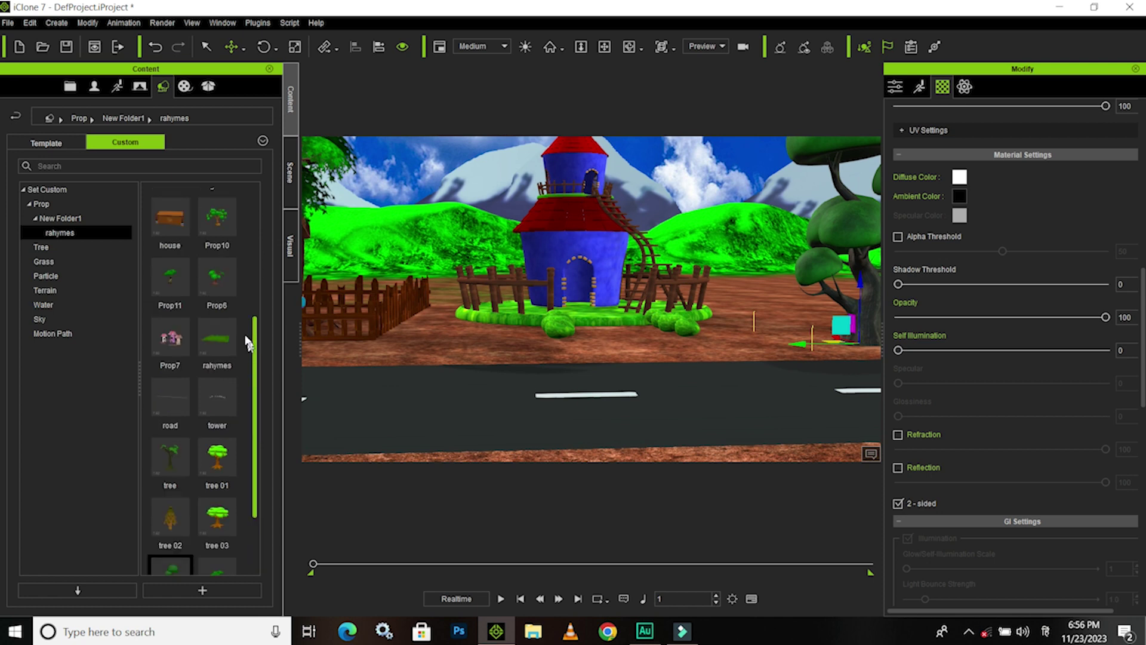
{"action": "scroll", "coordinate": [244, 334], "scroll_direction": "up", "scroll_amount": 2}
{"action": "scroll", "coordinate": [244, 310], "scroll_direction": "up", "scroll_amount": 2}
- Drop the sunflower beside the blue tower house and turn it toward the road
{"action": "left_click_drag", "start_coordinate": [167, 321], "coordinate": [518, 346]}
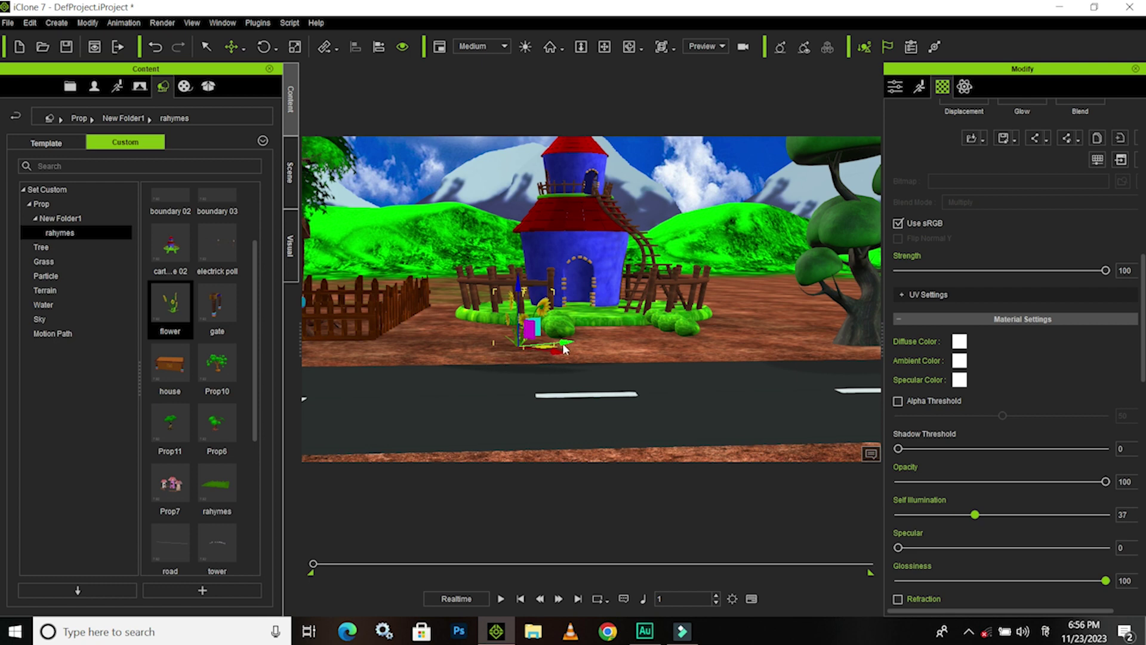
{"action": "left_click_drag", "start_coordinate": [564, 349], "coordinate": [550, 350]}
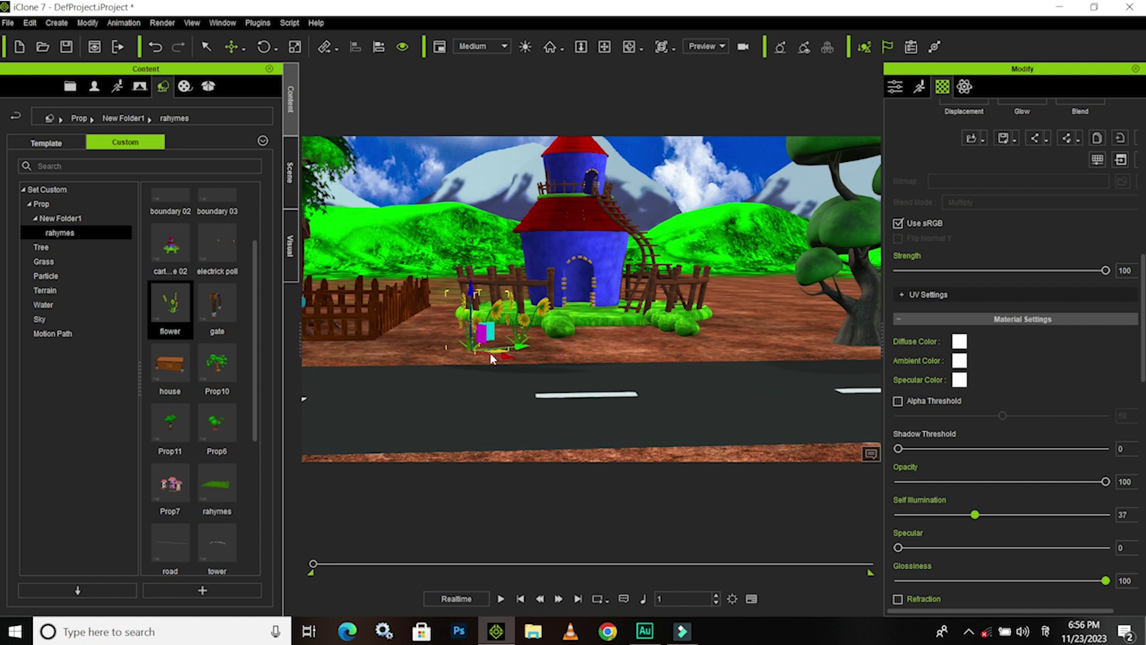
{"action": "key", "text": "e"}
{"action": "left_click_drag", "start_coordinate": [446, 357], "coordinate": [468, 360]}
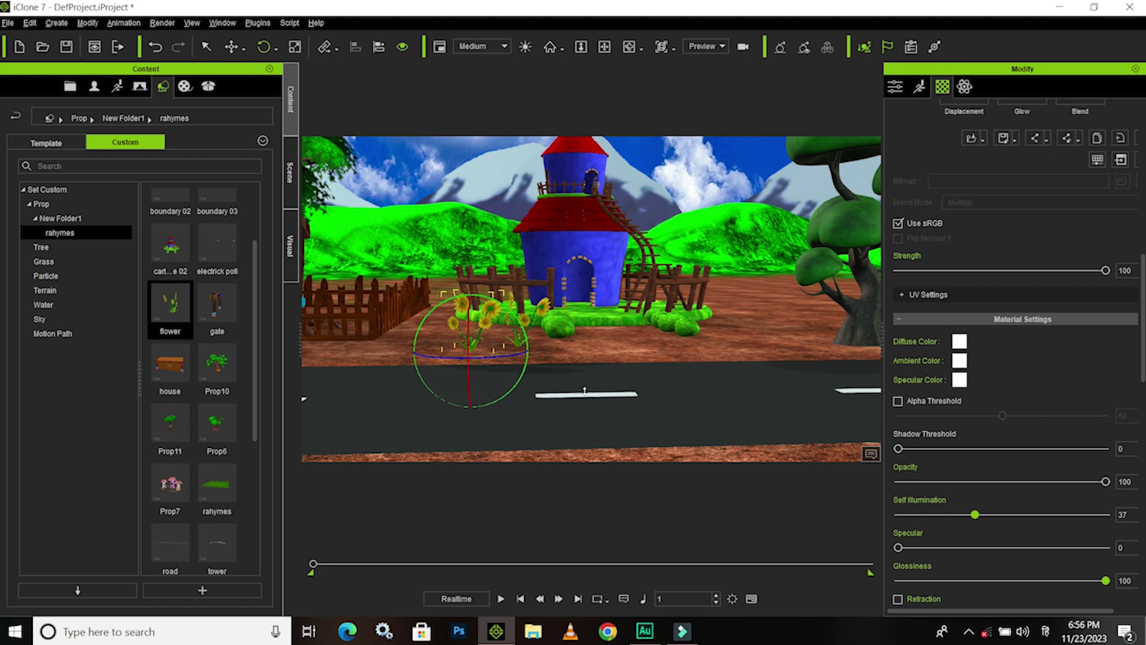
{"action": "mouse_move", "coordinate": [543, 377]}
{"action": "right_mouse_down"}
{"action": "mouse_move", "coordinate": [549, 396]}
{"action": "mouse_move", "coordinate": [588, 323]}
{"action": "right_mouse_up"}
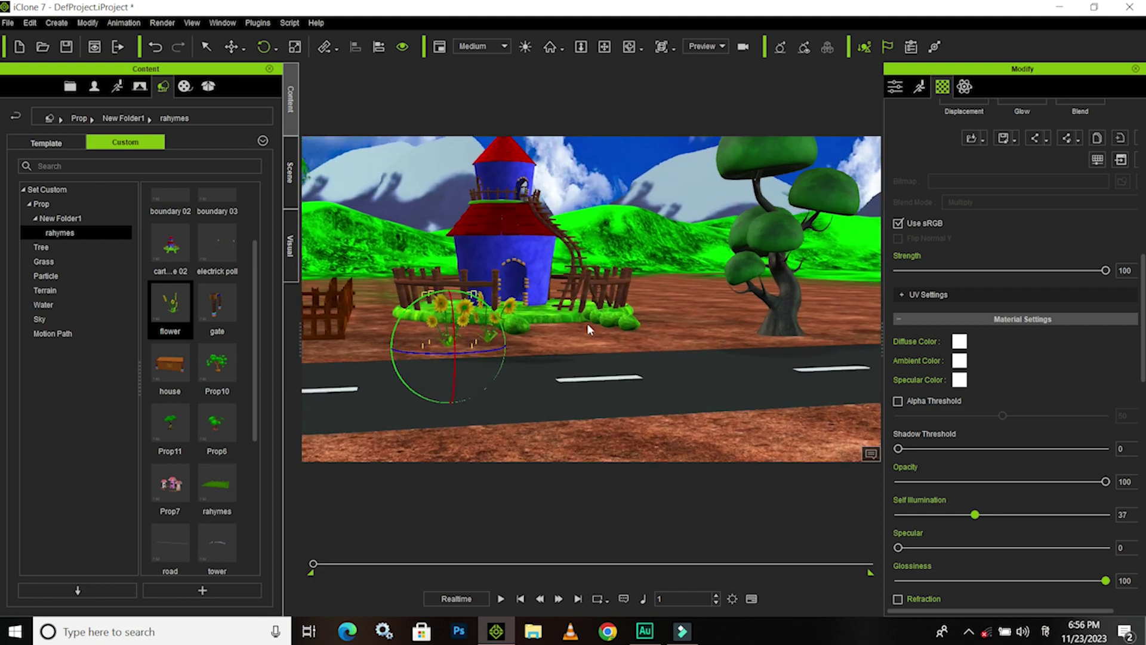
- Slide the sunflower right along the fence, then pan to show the hut and trees
{"action": "key", "text": "w"}
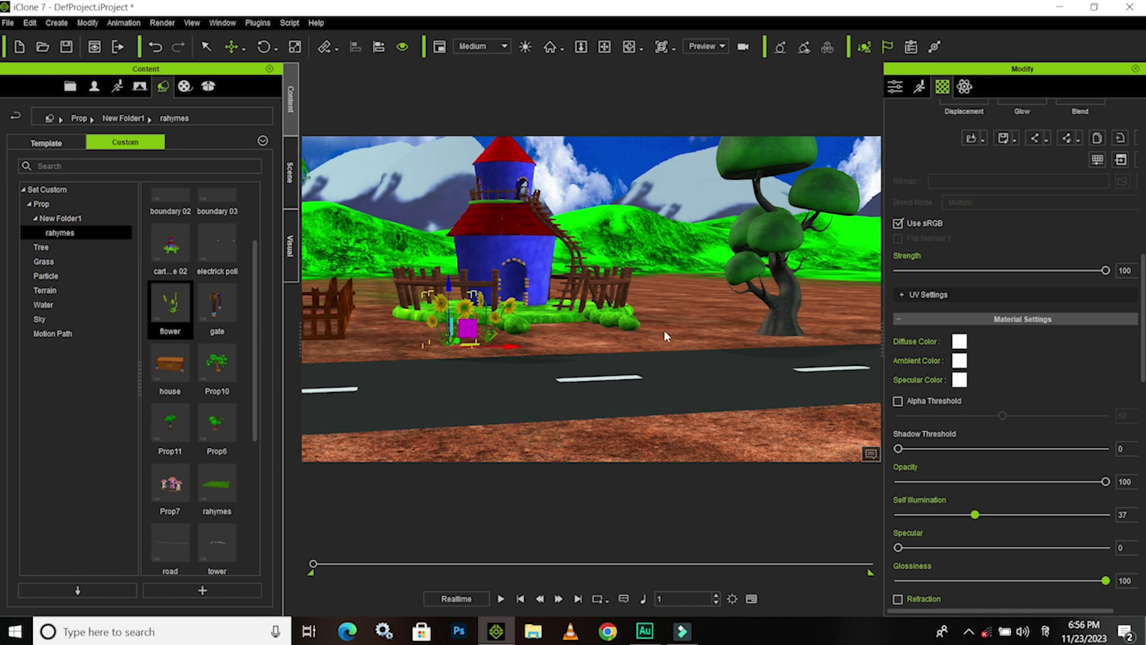
{"action": "left_click_drag", "start_coordinate": [633, 337], "coordinate": [666, 357]}
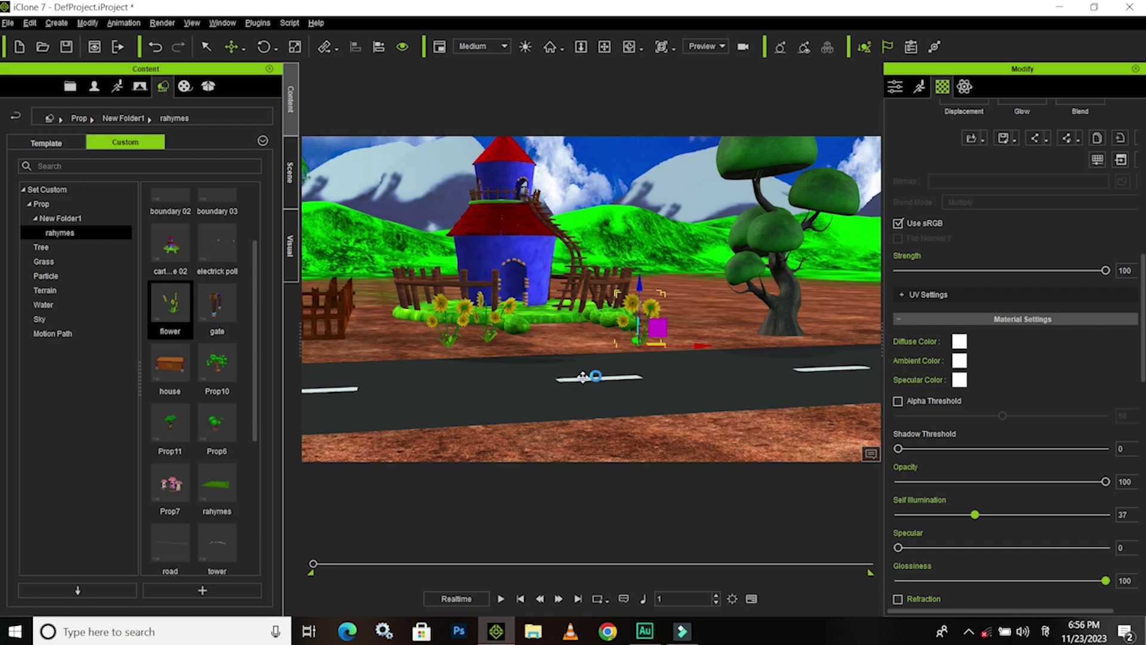
{"action": "scroll", "coordinate": [610, 364], "scroll_direction": "down", "scroll_amount": 1}
{"action": "scroll", "coordinate": [628, 363], "scroll_direction": "down", "scroll_amount": 1}
{"action": "mouse_move", "coordinate": [628, 363]}
{"action": "middle_mouse_down"}
{"action": "mouse_move", "coordinate": [786, 374]}
{"action": "mouse_move", "coordinate": [563, 374]}
{"action": "mouse_move", "coordinate": [719, 370]}
{"action": "mouse_move", "coordinate": [605, 375]}
{"action": "mouse_move", "coordinate": [467, 336]}
{"action": "middle_mouse_up"}
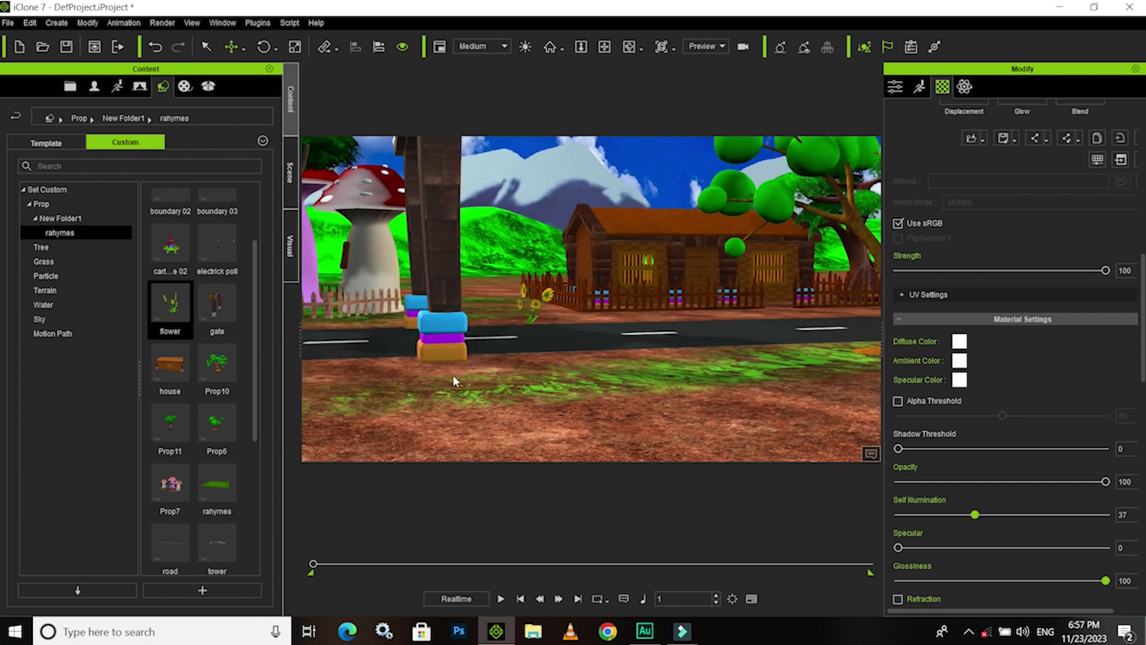
- Select the stacked coloured blocks and adjust the view around them
{"action": "left_click", "coordinate": [442, 339]}
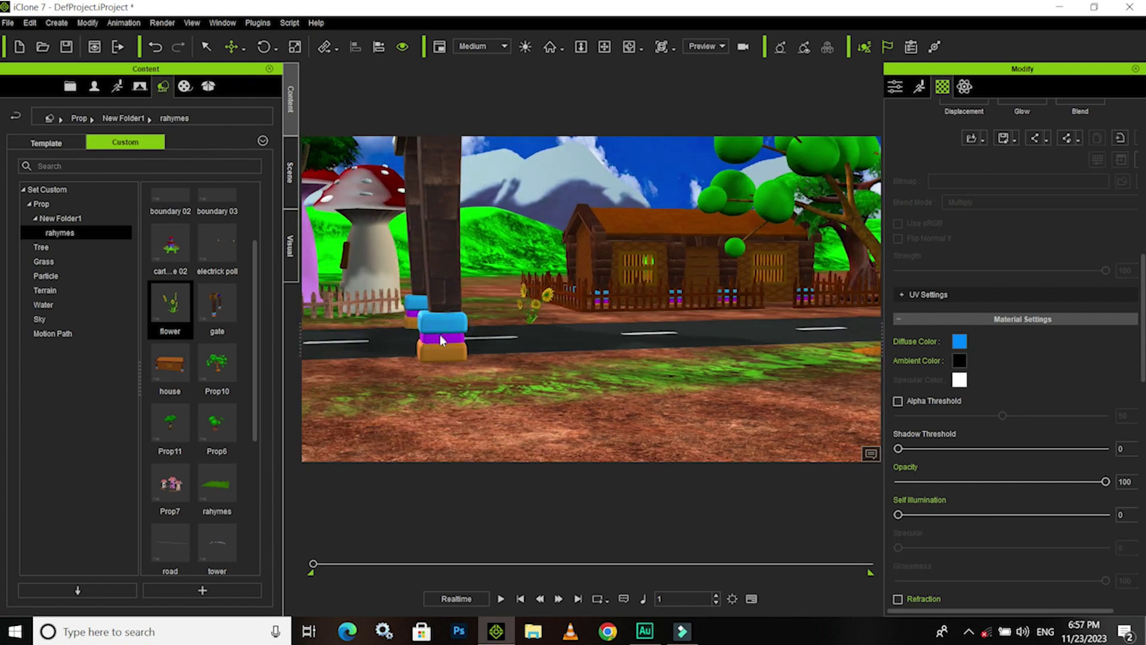
{"action": "mouse_move", "coordinate": [442, 340]}
{"action": "middle_mouse_down"}
{"action": "mouse_move", "coordinate": [563, 384]}
{"action": "mouse_move", "coordinate": [621, 373]}
{"action": "middle_mouse_up"}
{"action": "scroll", "coordinate": [569, 378], "scroll_direction": "down", "scroll_amount": 2}
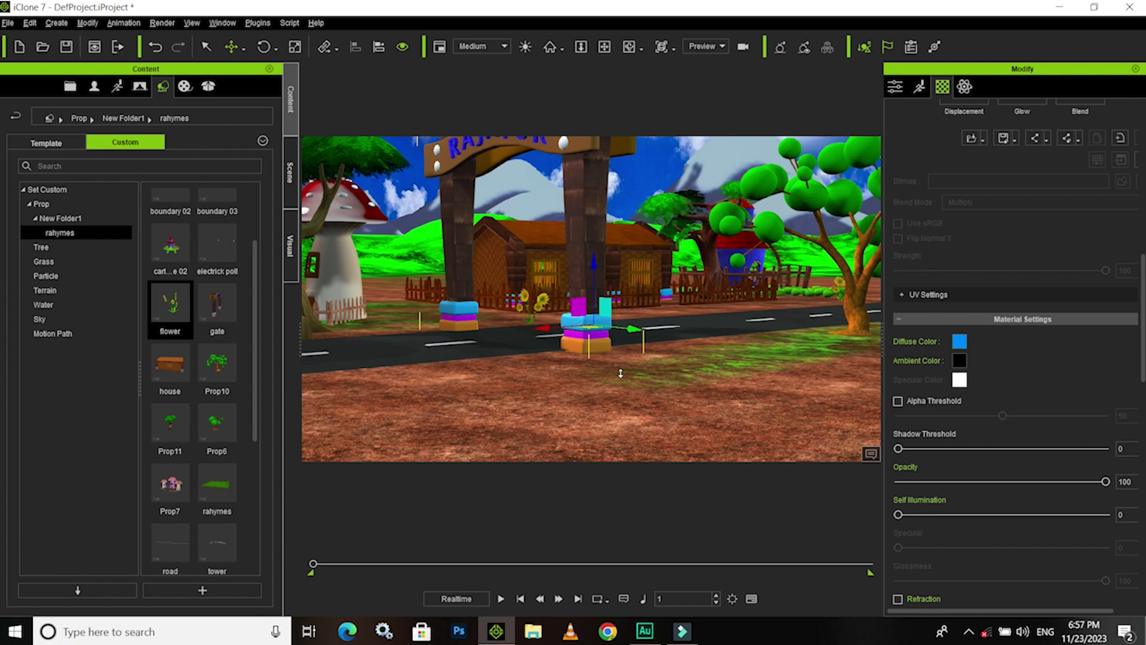
{"action": "scroll", "coordinate": [621, 373], "scroll_direction": "down", "scroll_amount": 2}
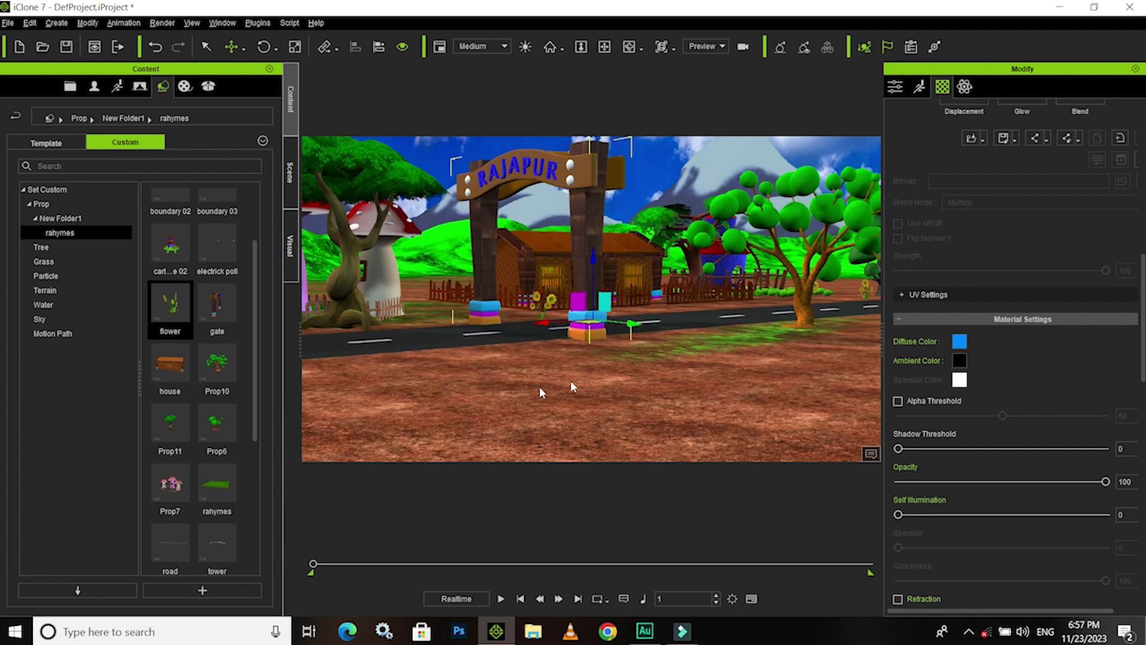
- Drop the Prop10 tree near the road beyond the RAJAPUR gate and nudge it forward
{"action": "left_click", "coordinate": [222, 366]}
{"action": "right_click_drag", "start_coordinate": [588, 384], "coordinate": [699, 376]}
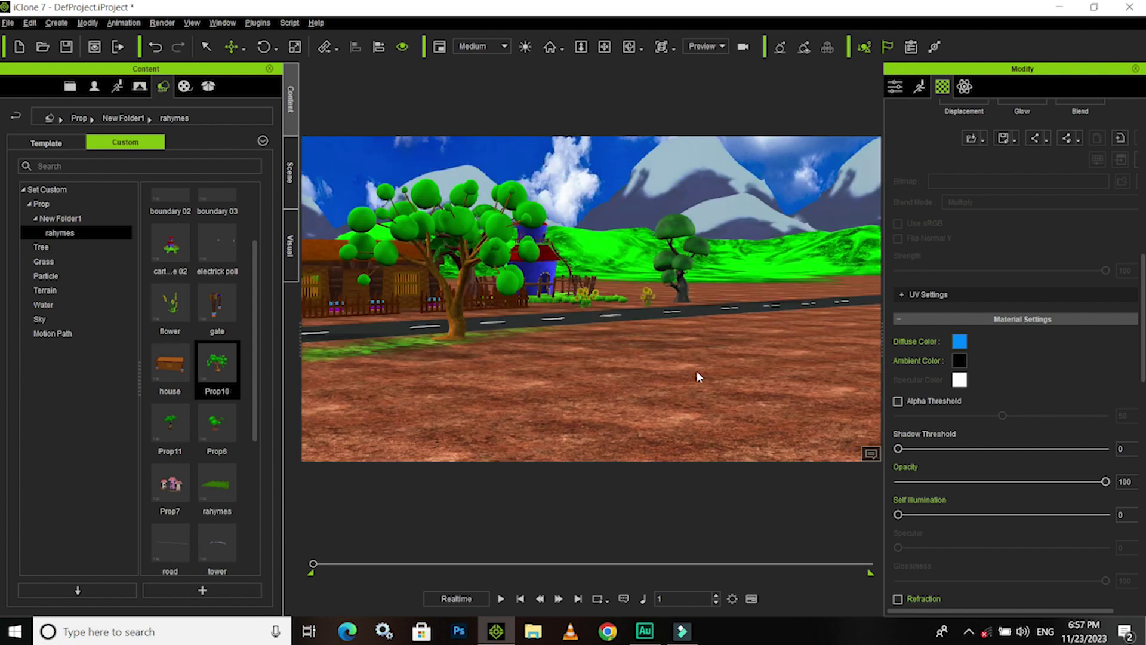
{"action": "mouse_move", "coordinate": [213, 372]}
{"action": "left_mouse_down"}
{"action": "mouse_move", "coordinate": [739, 340]}
{"action": "mouse_move", "coordinate": [635, 292]}
{"action": "left_mouse_up"}
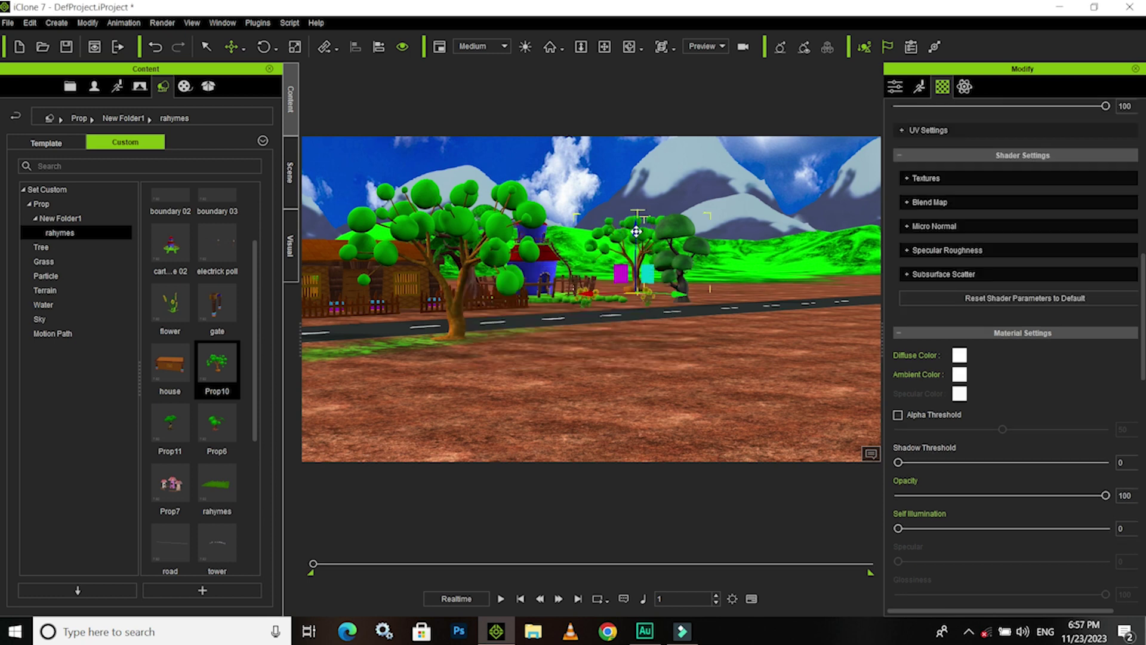
{"action": "left_click_drag", "start_coordinate": [637, 232], "coordinate": [637, 237]}
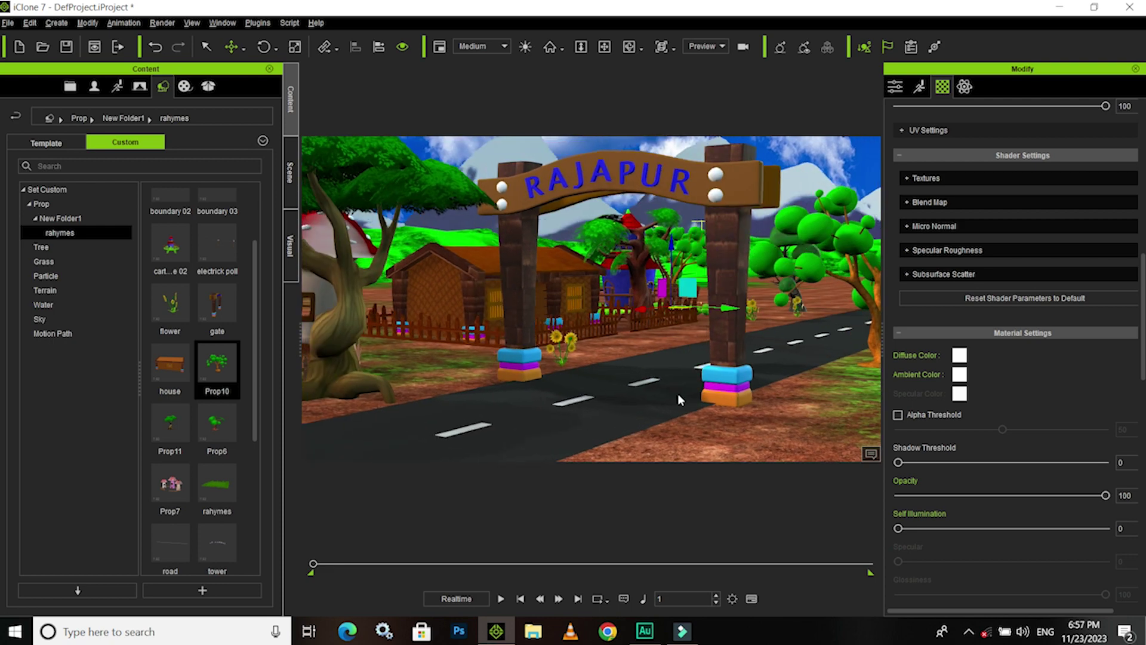
{"action": "scroll", "coordinate": [649, 390], "scroll_direction": "up", "scroll_amount": 2}
{"action": "scroll", "coordinate": [639, 385], "scroll_direction": "up", "scroll_amount": 2}
{"action": "scroll", "coordinate": [638, 385], "scroll_direction": "up", "scroll_amount": 2}
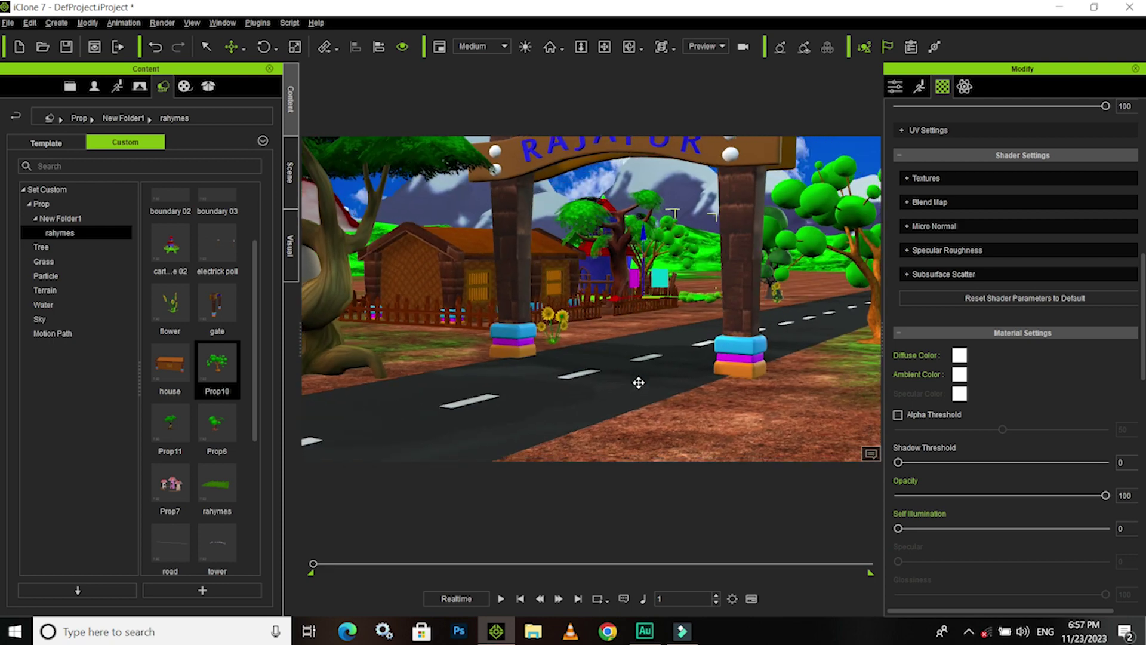
{"action": "scroll", "coordinate": [636, 388], "scroll_direction": "up", "scroll_amount": 2}
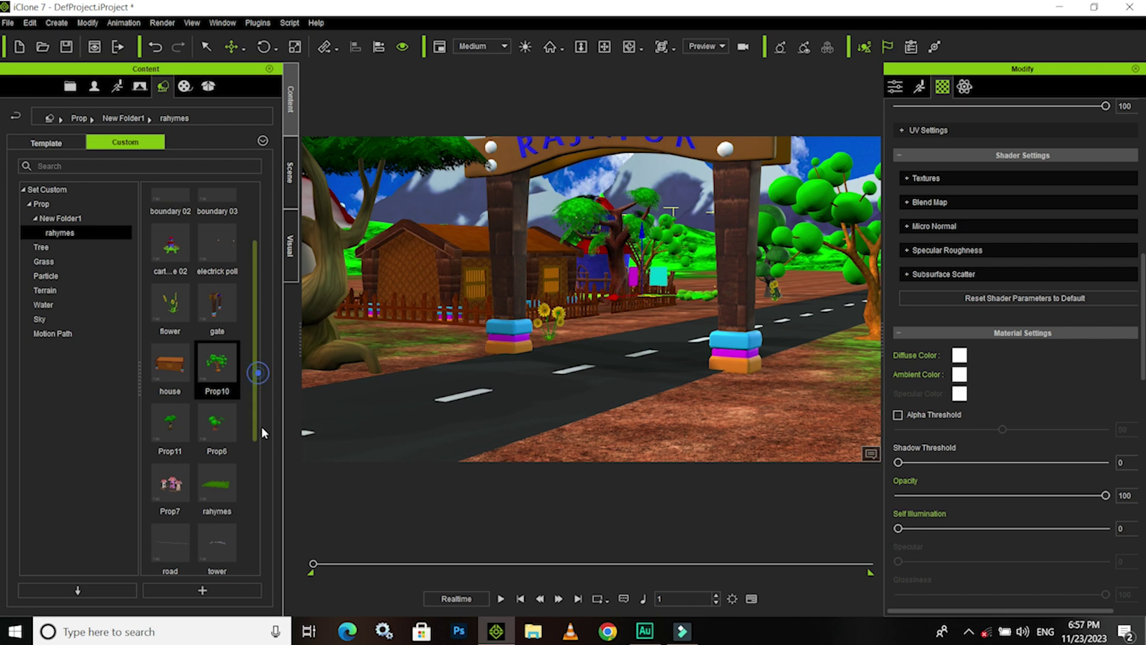
- Place the small wind mill prop from the rahymes folder beyond the RAJAPUR gate
{"action": "left_click_drag", "start_coordinate": [262, 426], "coordinate": [263, 503]}
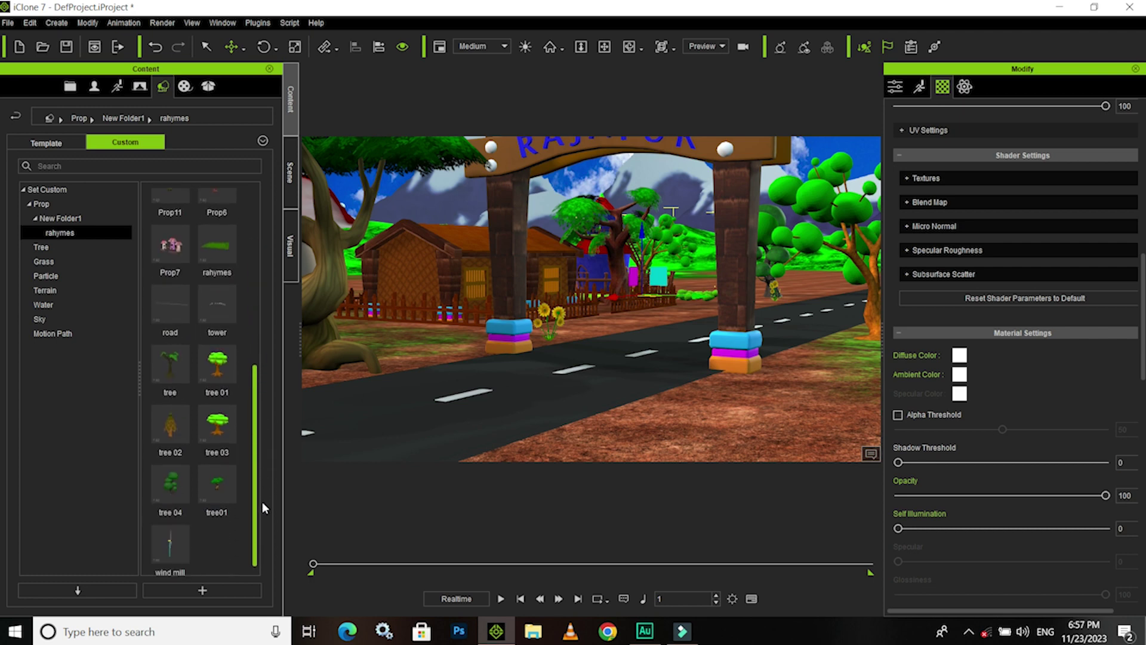
{"action": "left_click_drag", "start_coordinate": [172, 536], "coordinate": [697, 274]}
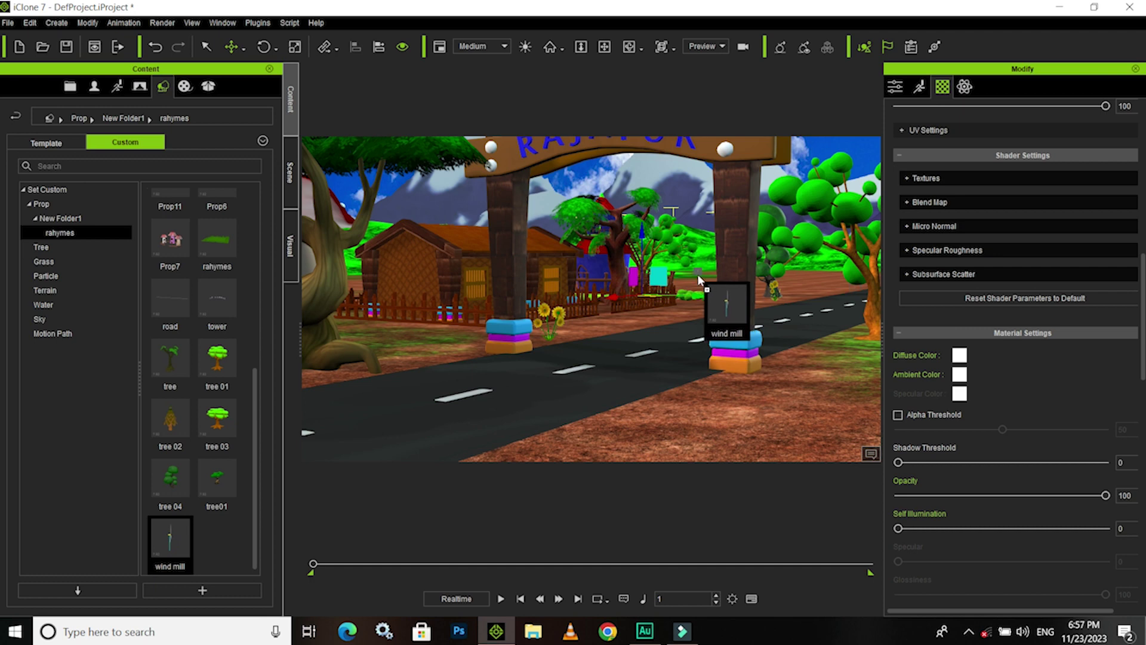
{"action": "left_click_drag", "start_coordinate": [698, 274], "coordinate": [697, 274]}
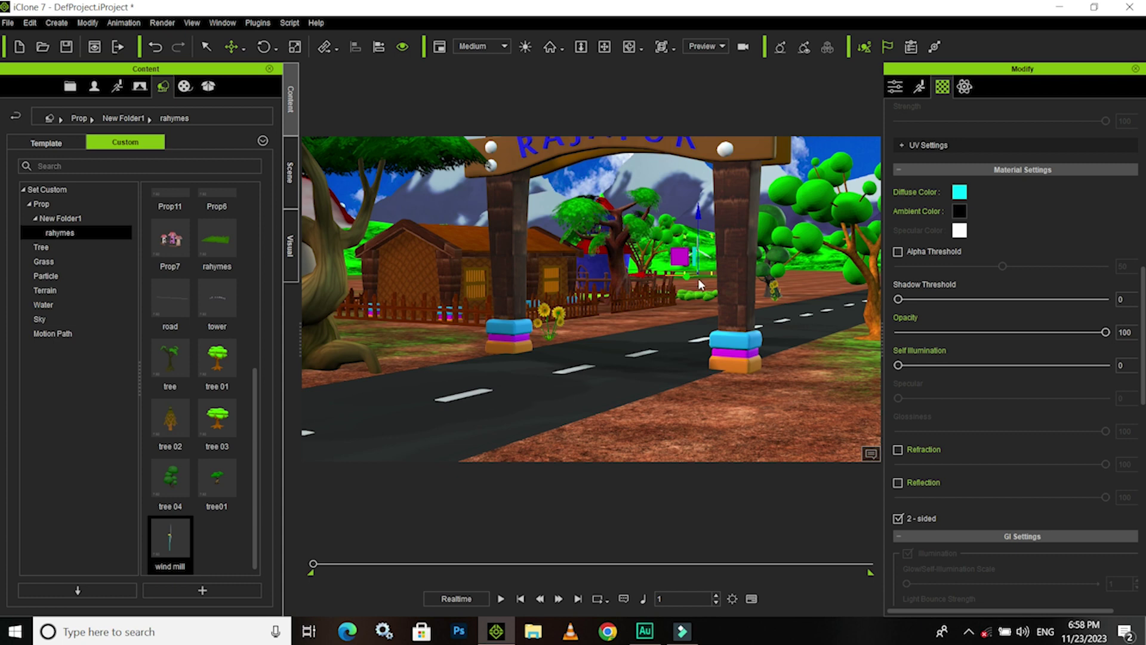
{"action": "key", "text": "r"}
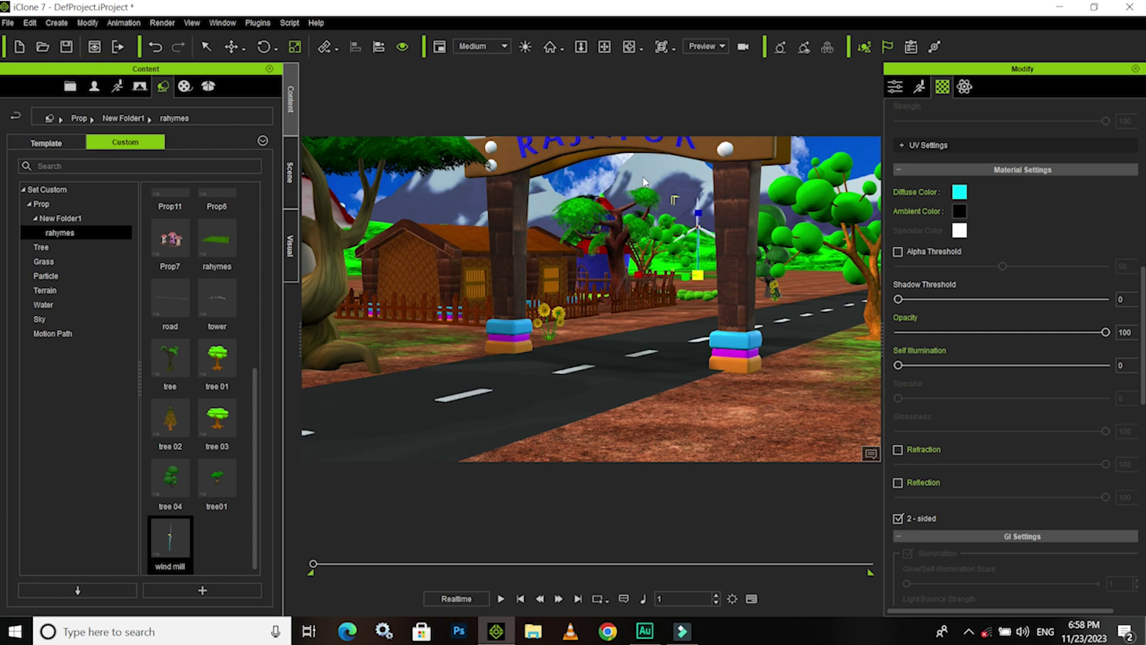
{"action": "right_click_drag", "start_coordinate": [721, 317], "coordinate": [656, 310]}
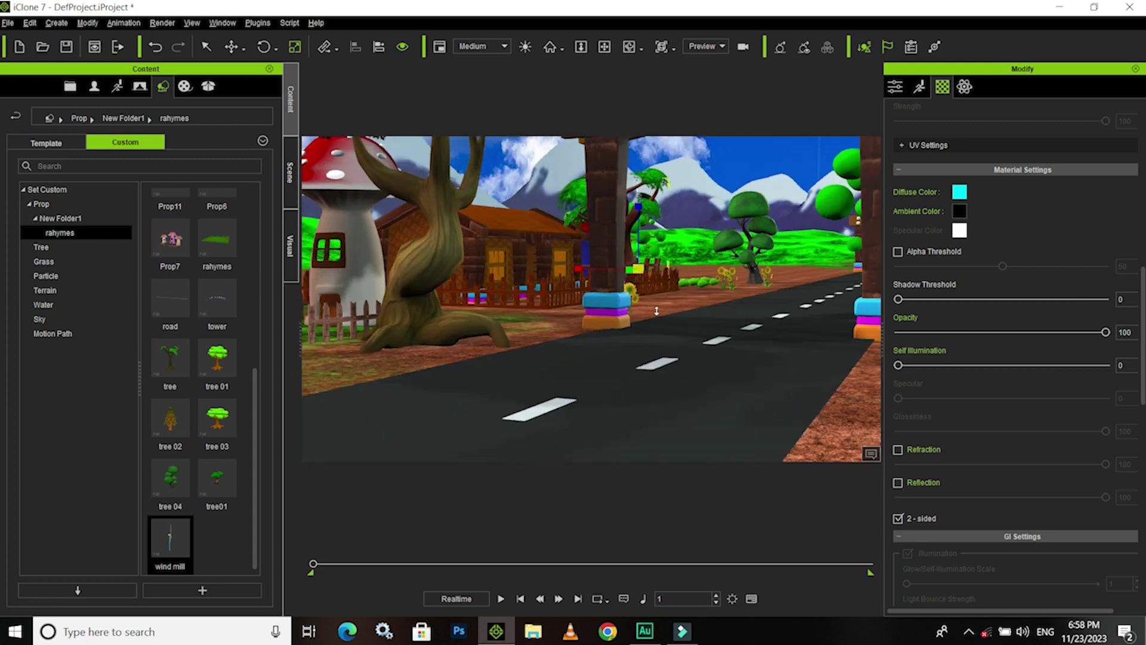
{"action": "scroll", "coordinate": [656, 310], "scroll_direction": "down", "scroll_amount": 2}
{"action": "scroll", "coordinate": [656, 311], "scroll_direction": "down", "scroll_amount": 2}
{"action": "scroll", "coordinate": [645, 320], "scroll_direction": "down", "scroll_amount": 2}
{"action": "scroll", "coordinate": [627, 331], "scroll_direction": "down", "scroll_amount": 2}
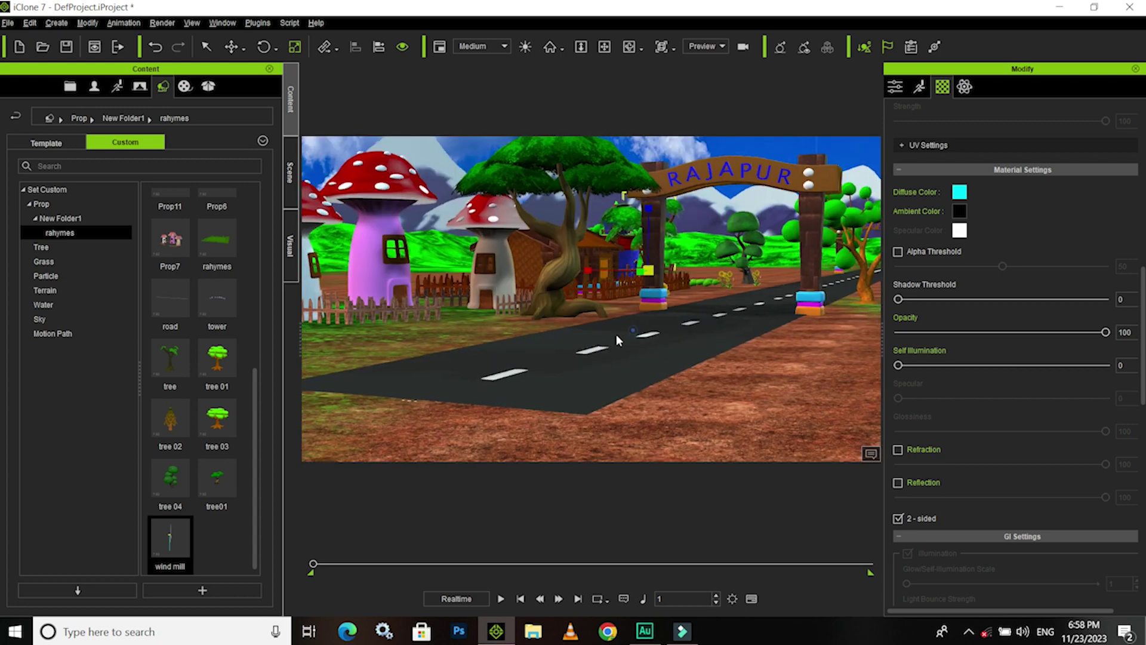
{"action": "scroll", "coordinate": [615, 338], "scroll_direction": "up", "scroll_amount": 2}
{"action": "scroll", "coordinate": [612, 336], "scroll_direction": "up", "scroll_amount": 2}
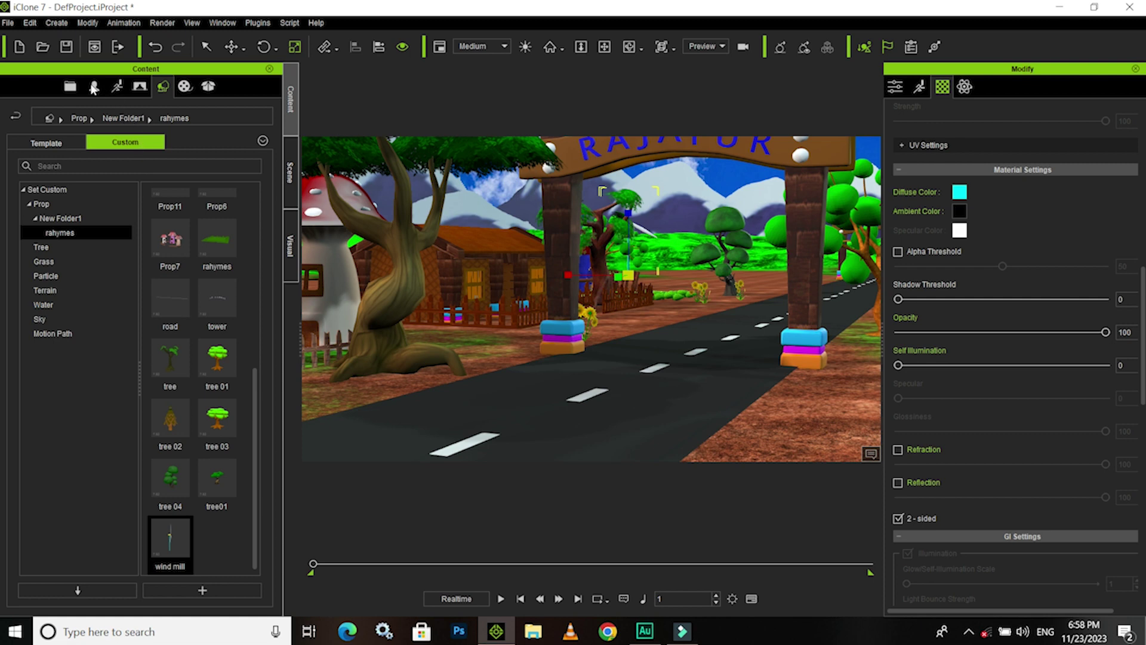
- Switch the avatar library to the Custom avatar collection
{"action": "left_click", "coordinate": [73, 143]}
{"action": "left_click", "coordinate": [51, 204]}
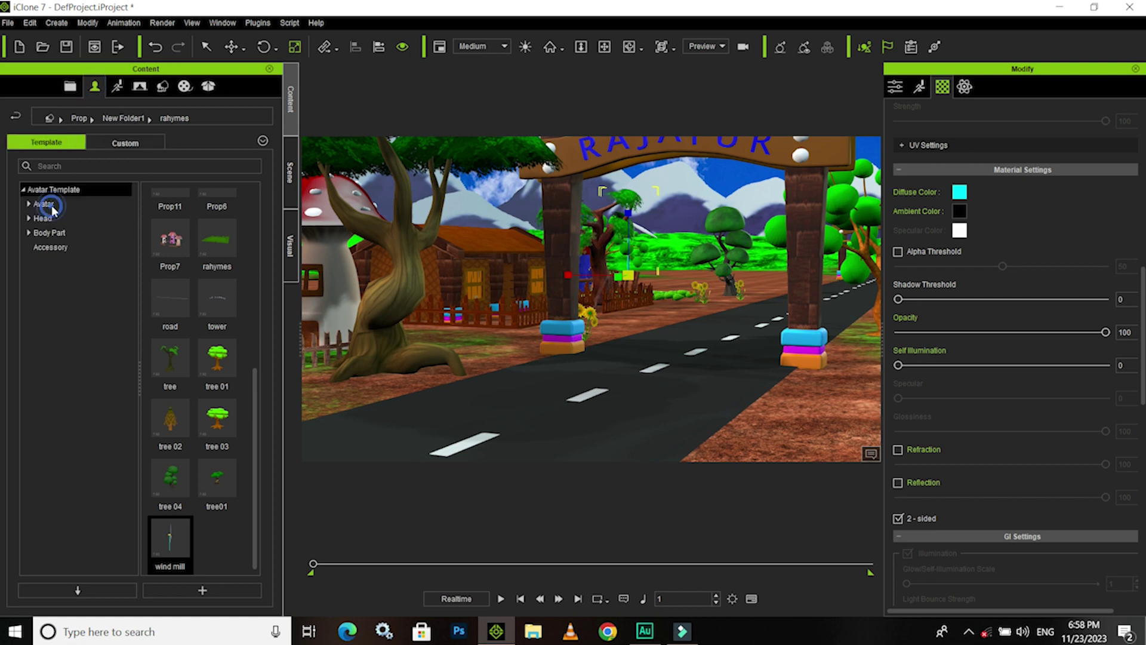
{"action": "left_click", "coordinate": [51, 204]}
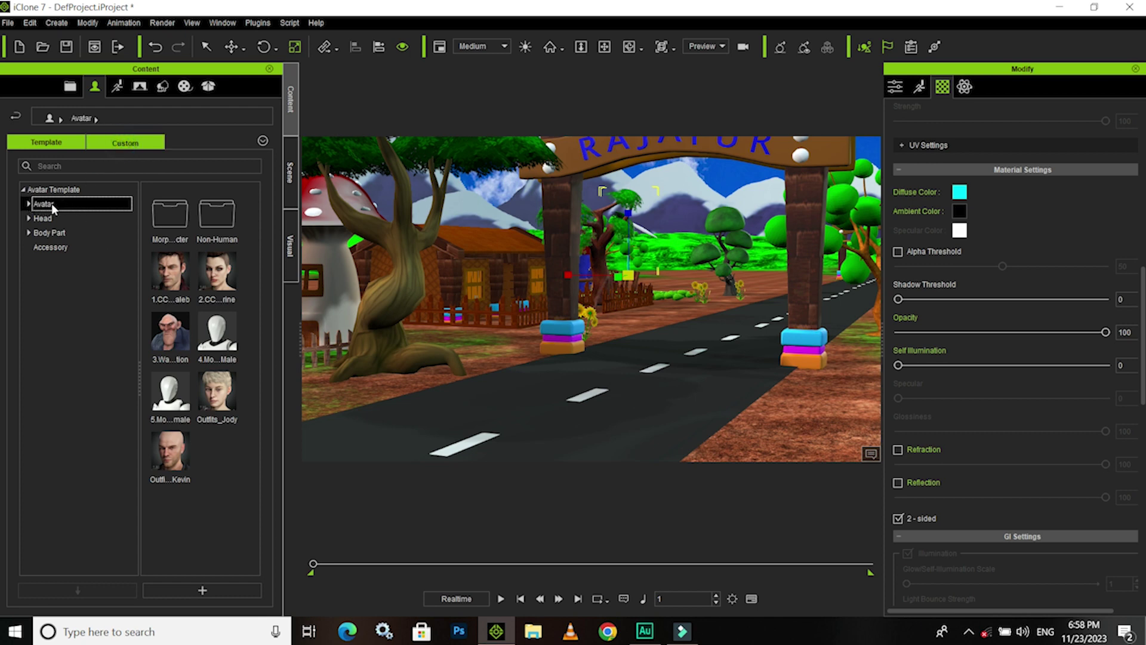
{"action": "left_click", "coordinate": [52, 204]}
{"action": "left_click", "coordinate": [52, 204]}
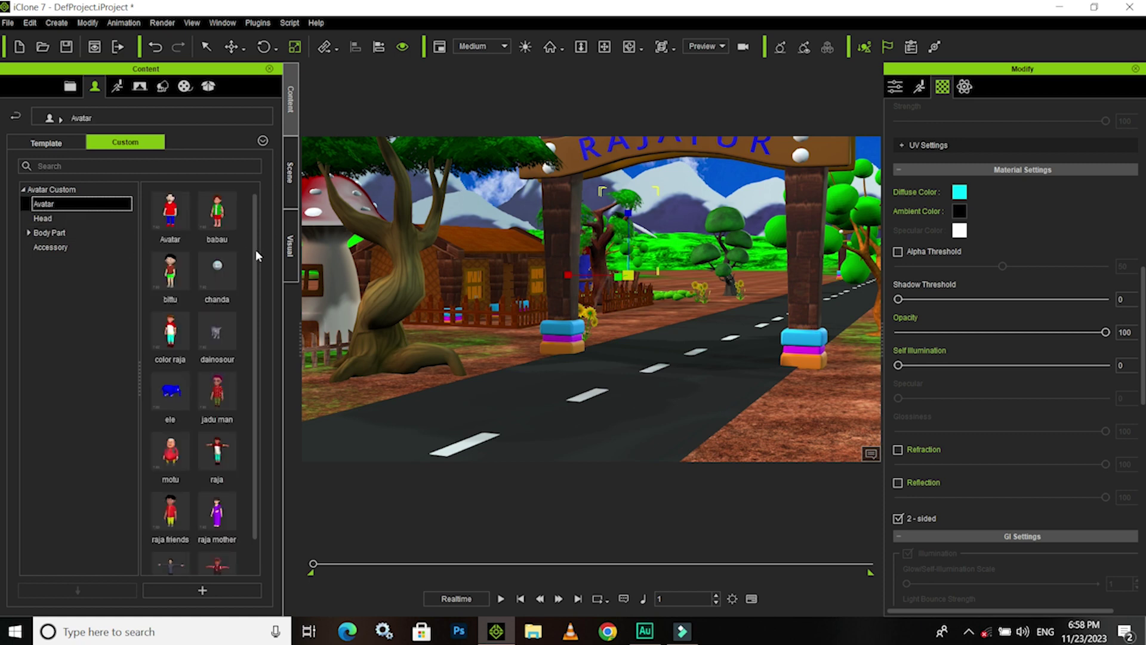
{"action": "scroll", "coordinate": [251, 352], "scroll_direction": "down", "scroll_amount": 1}
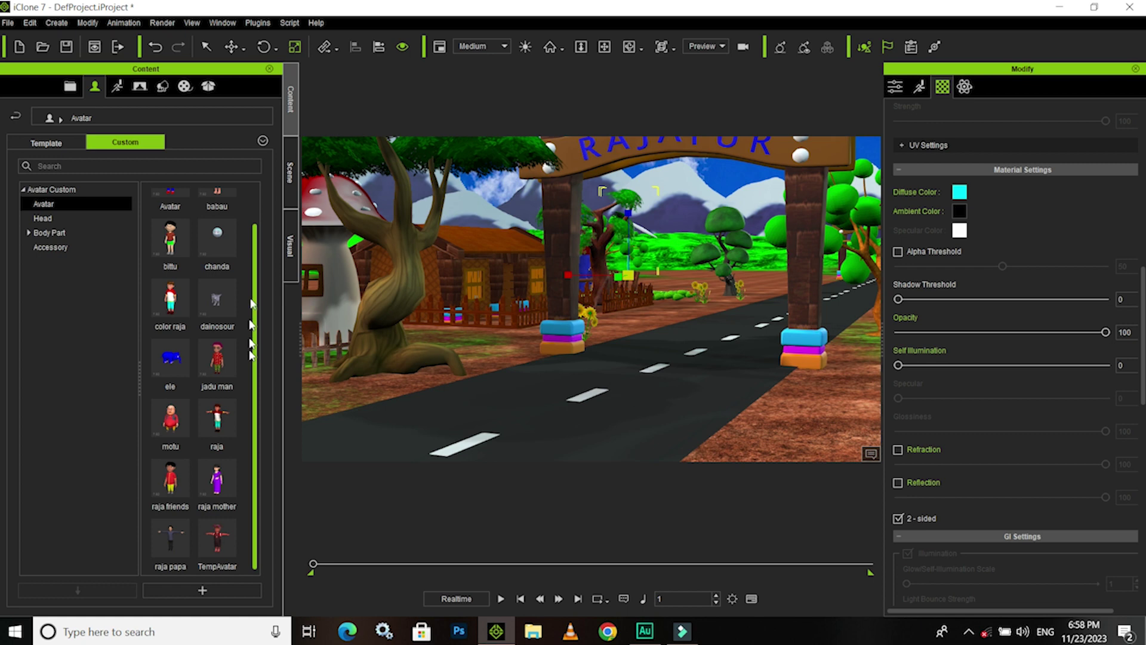
{"action": "scroll", "coordinate": [250, 325], "scroll_direction": "up", "scroll_amount": 1}
{"action": "scroll", "coordinate": [227, 352], "scroll_direction": "down", "scroll_amount": 1}
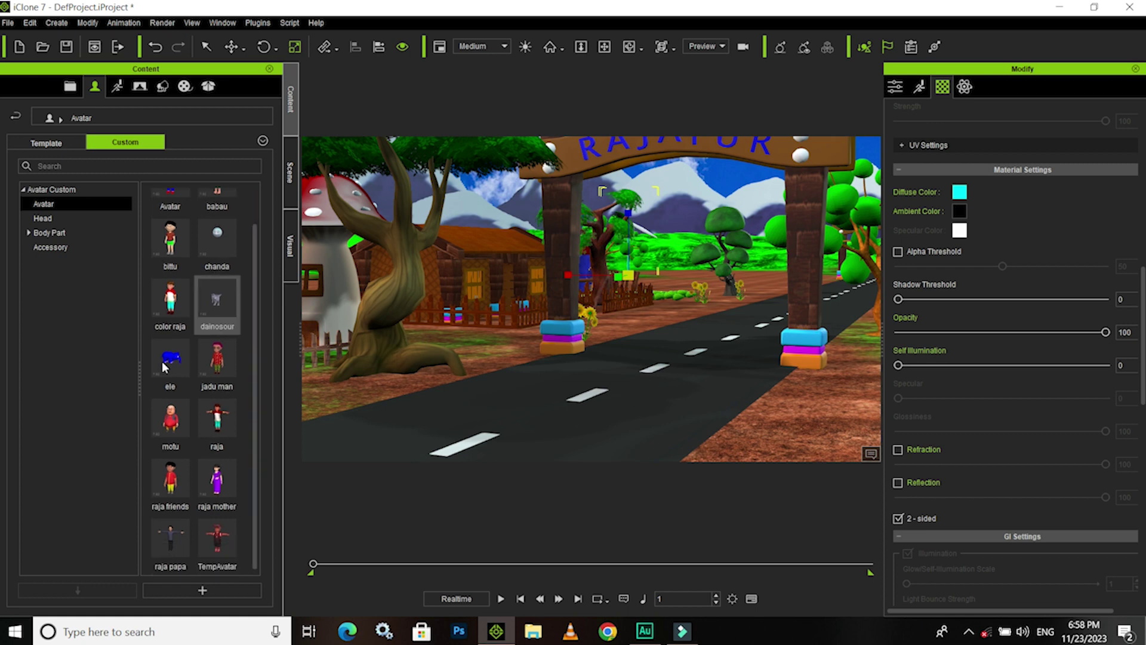
- Drop the 'ele' blue elephant avatar onto the road beneath the RAJAPUR gate
{"action": "left_click_drag", "start_coordinate": [171, 358], "coordinate": [645, 370]}
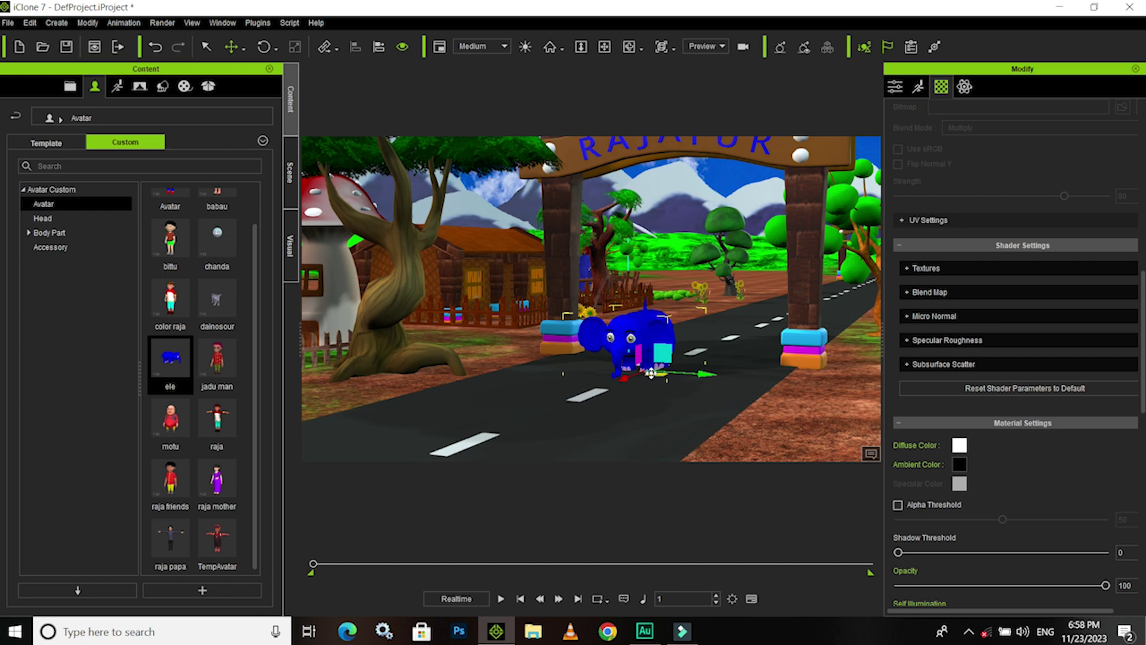
{"action": "scroll", "coordinate": [644, 391], "scroll_direction": "up", "scroll_amount": 1}
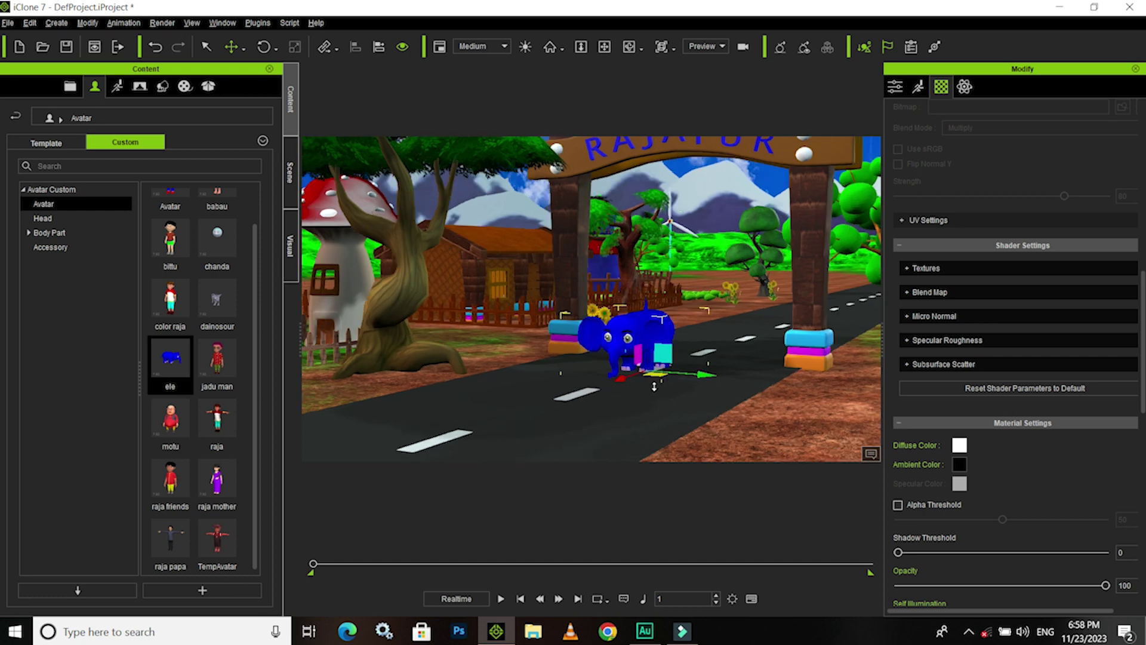
{"action": "scroll", "coordinate": [636, 390], "scroll_direction": "up", "scroll_amount": 1}
{"action": "scroll", "coordinate": [626, 392], "scroll_direction": "up", "scroll_amount": 1}
{"action": "scroll", "coordinate": [617, 392], "scroll_direction": "up", "scroll_amount": 1}
{"action": "scroll", "coordinate": [610, 388], "scroll_direction": "up", "scroll_amount": 1}
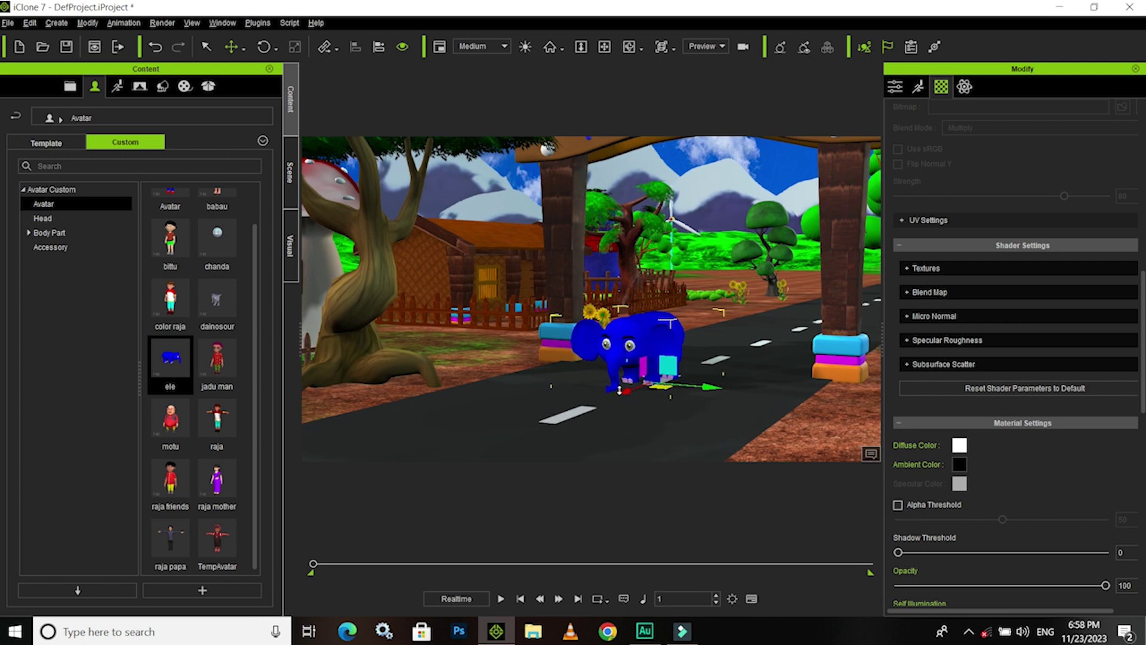
{"action": "scroll", "coordinate": [608, 391], "scroll_direction": "up", "scroll_amount": 2}
{"action": "scroll", "coordinate": [604, 393], "scroll_direction": "up", "scroll_amount": 1}
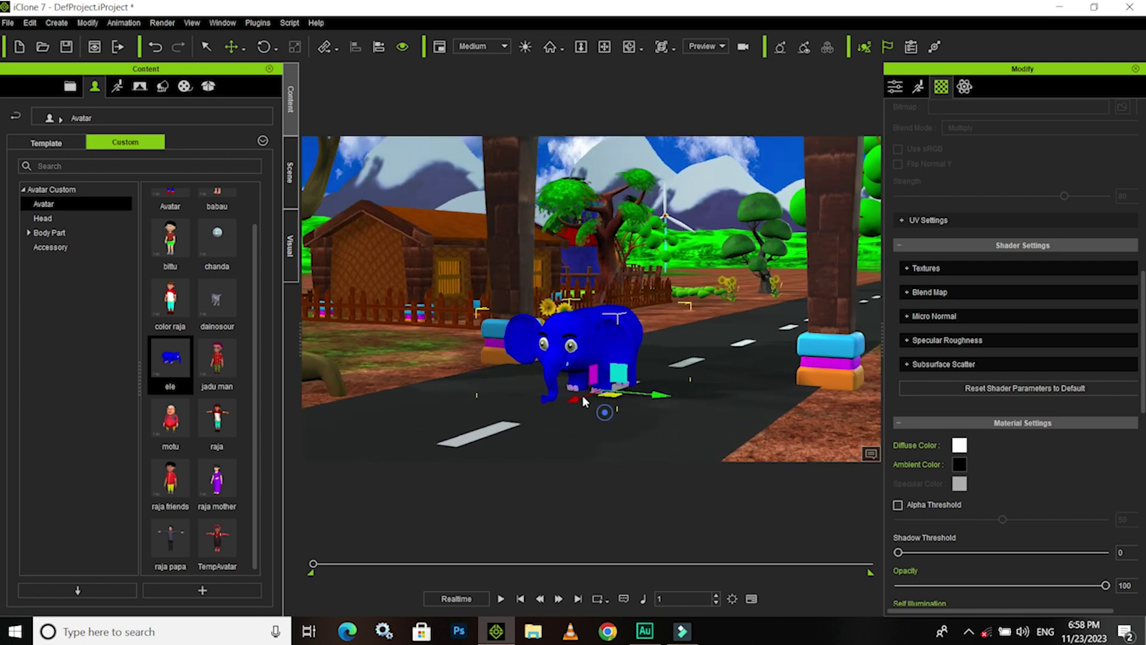
{"action": "scroll", "coordinate": [583, 396], "scroll_direction": "up", "scroll_amount": 1}
{"action": "scroll", "coordinate": [585, 397], "scroll_direction": "up", "scroll_amount": 1}
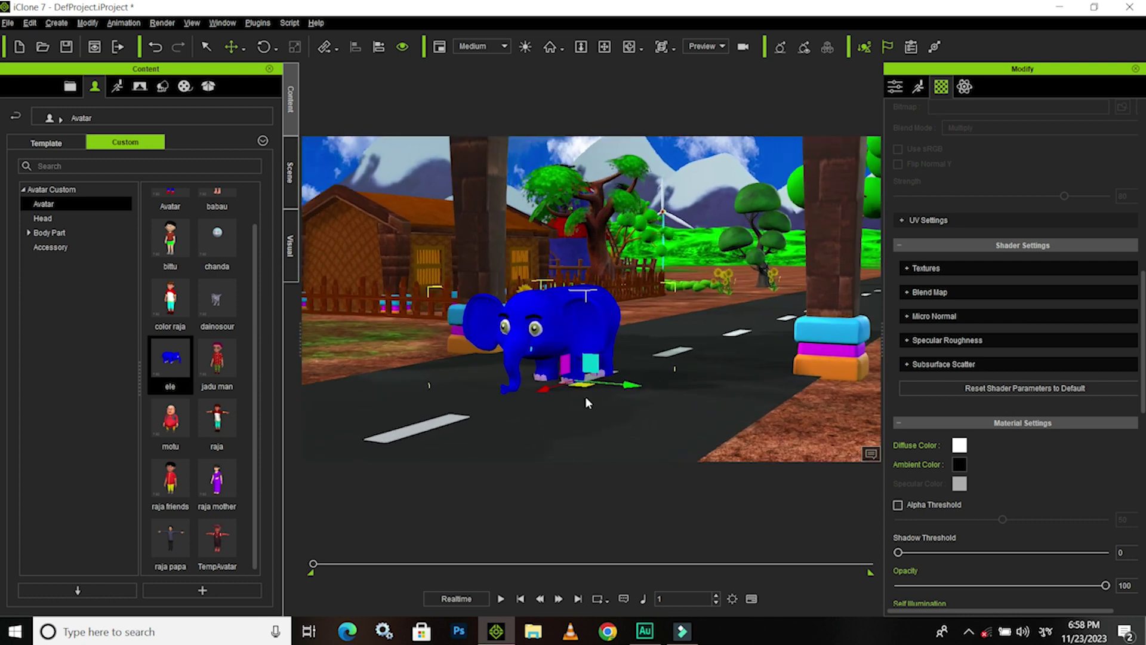
{"action": "scroll", "coordinate": [586, 397], "scroll_direction": "up", "scroll_amount": 2}
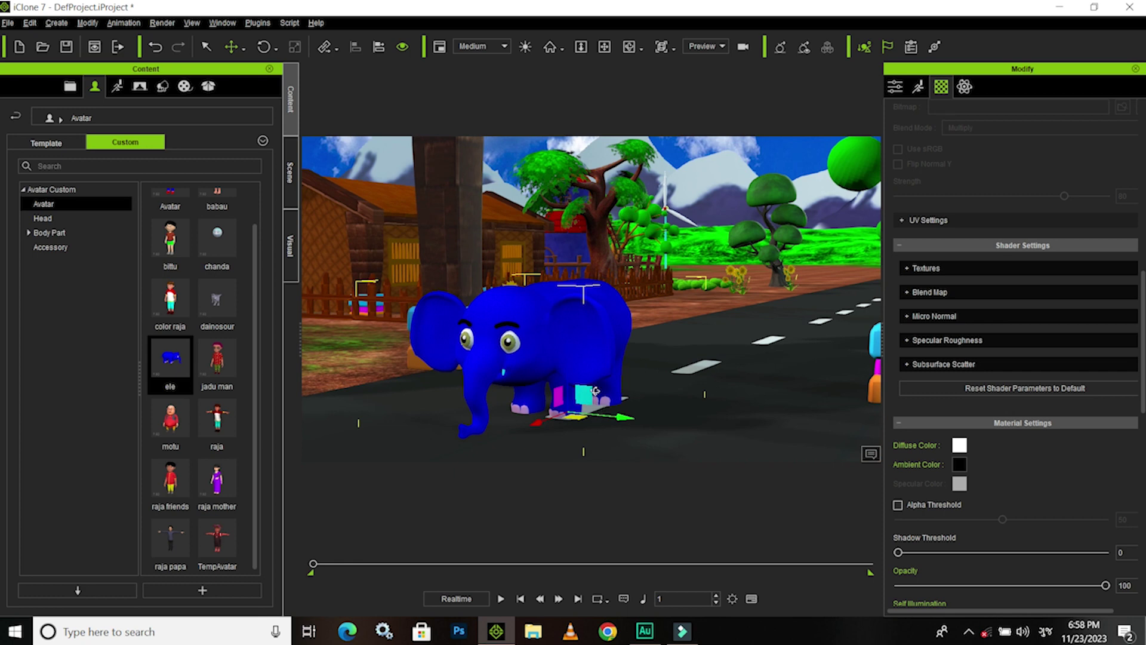
{"action": "scroll", "coordinate": [595, 391], "scroll_direction": "down", "scroll_amount": 2}
{"action": "scroll", "coordinate": [596, 392], "scroll_direction": "down", "scroll_amount": 1}
{"action": "scroll", "coordinate": [595, 393], "scroll_direction": "down", "scroll_amount": 2}
{"action": "scroll", "coordinate": [595, 394], "scroll_direction": "down", "scroll_amount": 2}
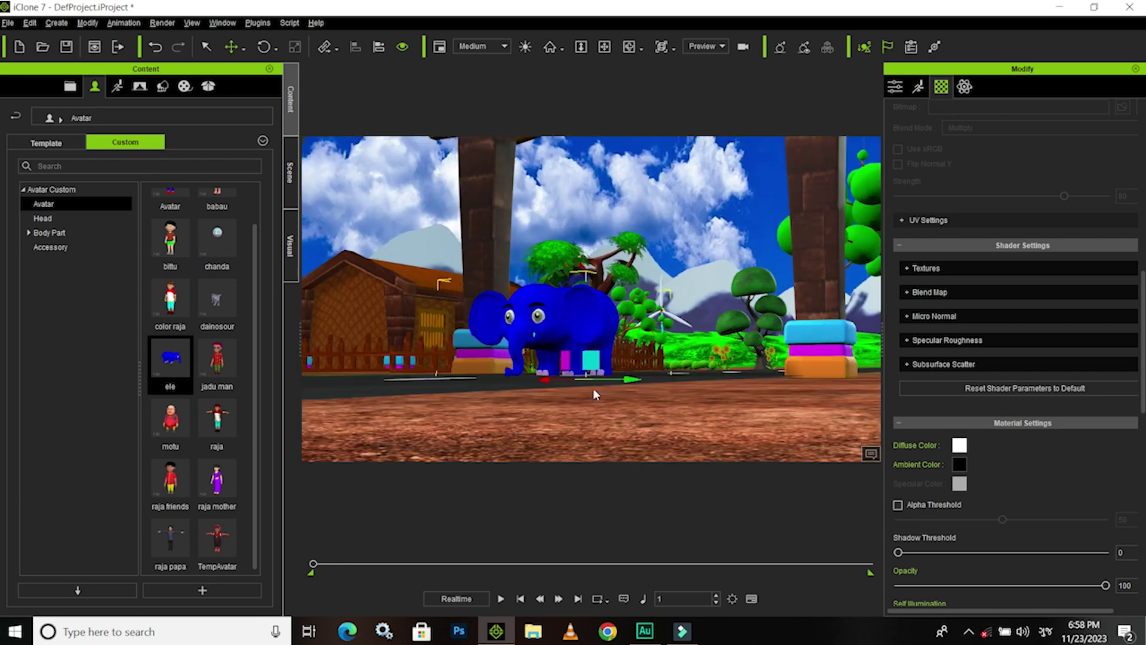
{"action": "scroll", "coordinate": [600, 389], "scroll_direction": "up", "scroll_amount": 1}
{"action": "scroll", "coordinate": [600, 389], "scroll_direction": "up", "scroll_amount": 1}
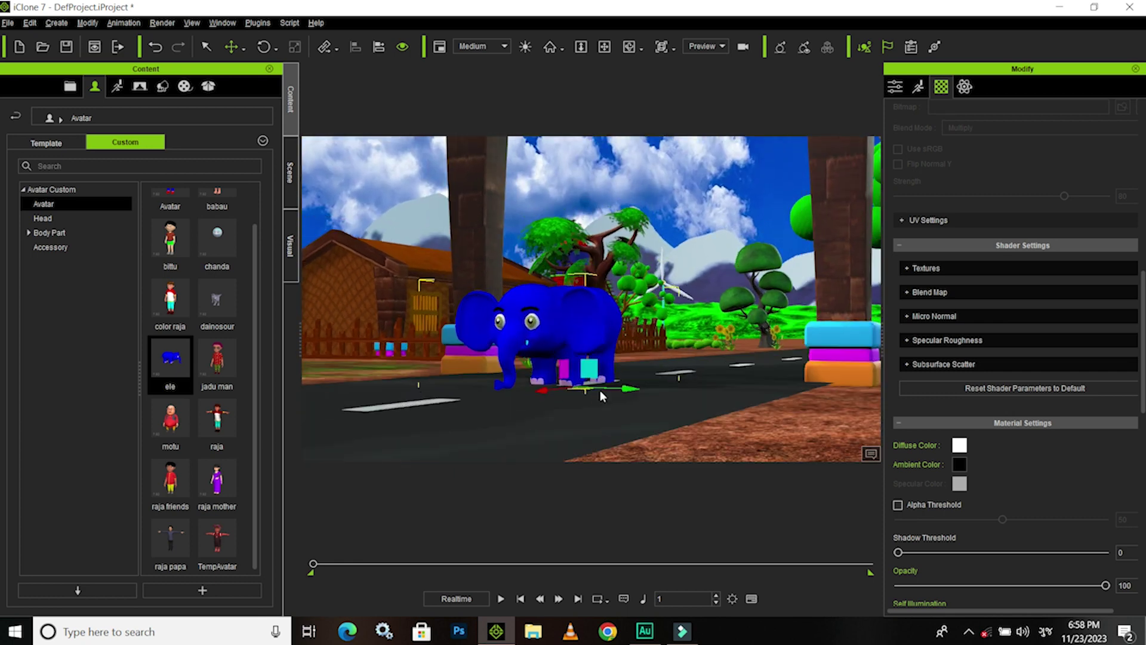
{"action": "left_click", "coordinate": [896, 88]}
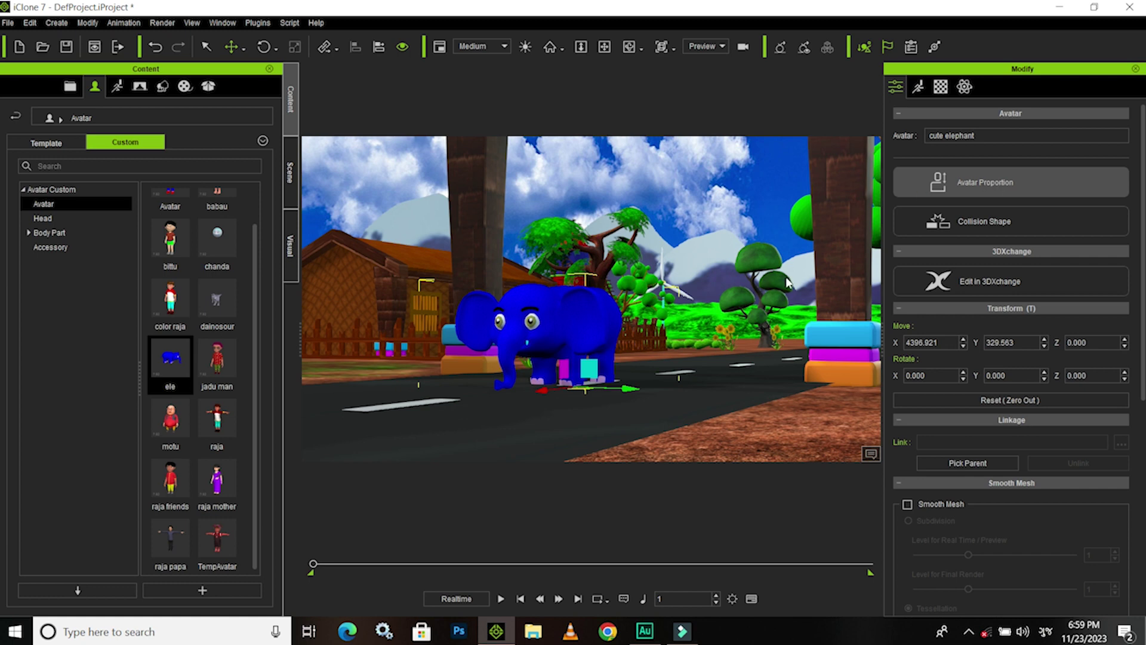
- Scale the cute elephant to 191 with Lock XYZ on in Avatar Proportion
{"action": "left_click", "coordinate": [967, 188]}
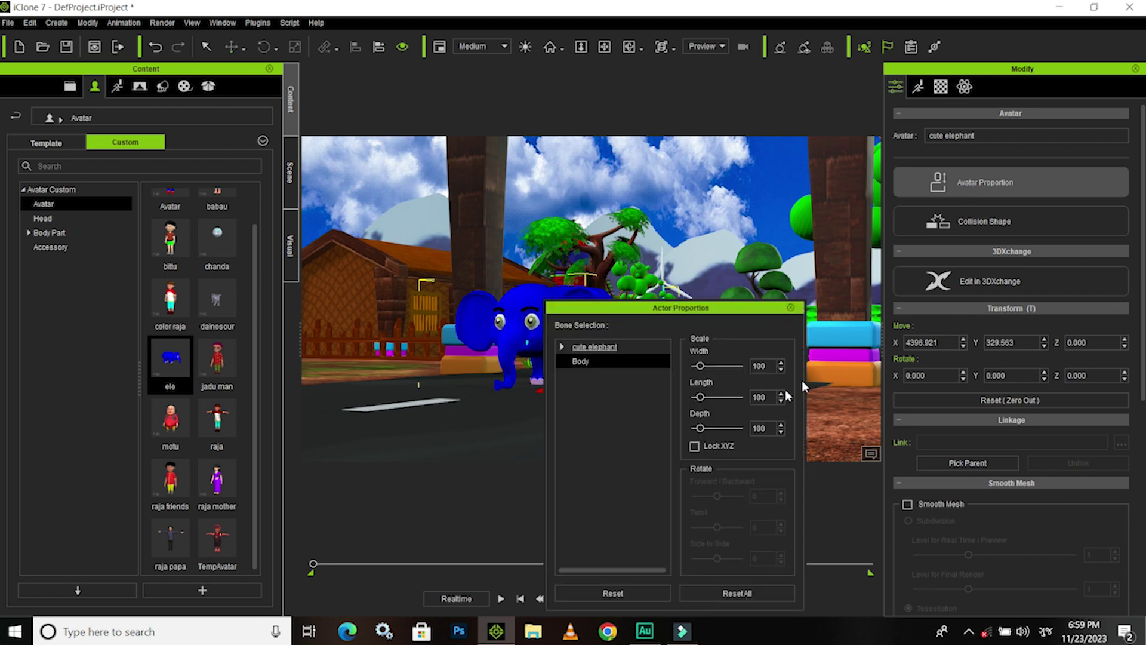
{"action": "left_click", "coordinate": [695, 447]}
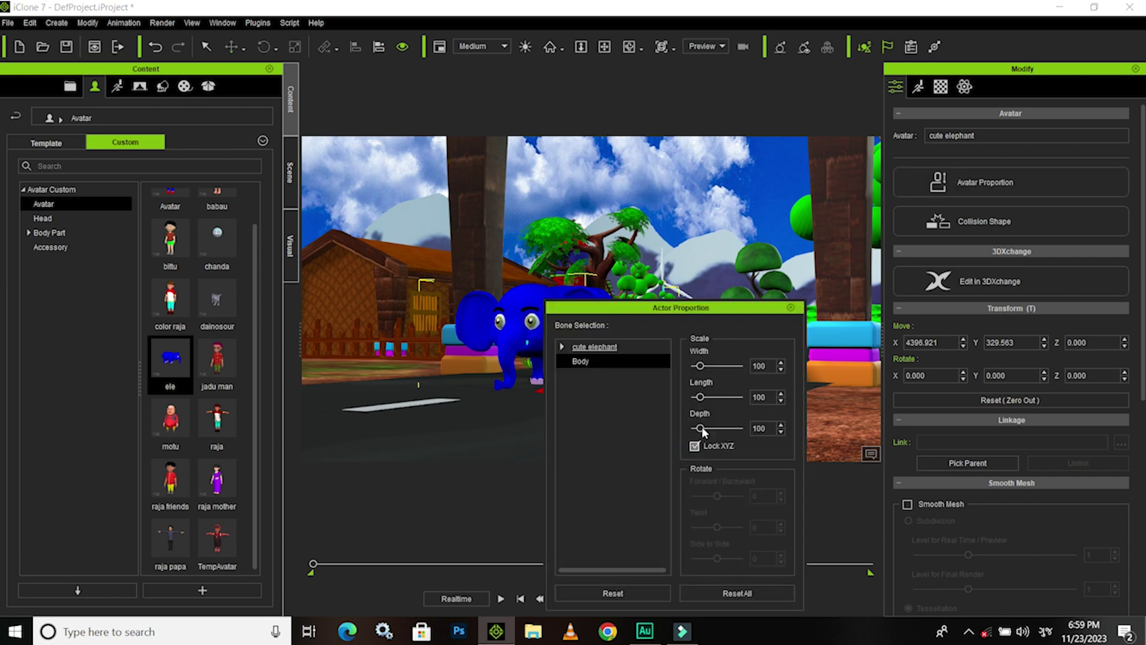
{"action": "left_click_drag", "start_coordinate": [699, 428], "coordinate": [712, 428]}
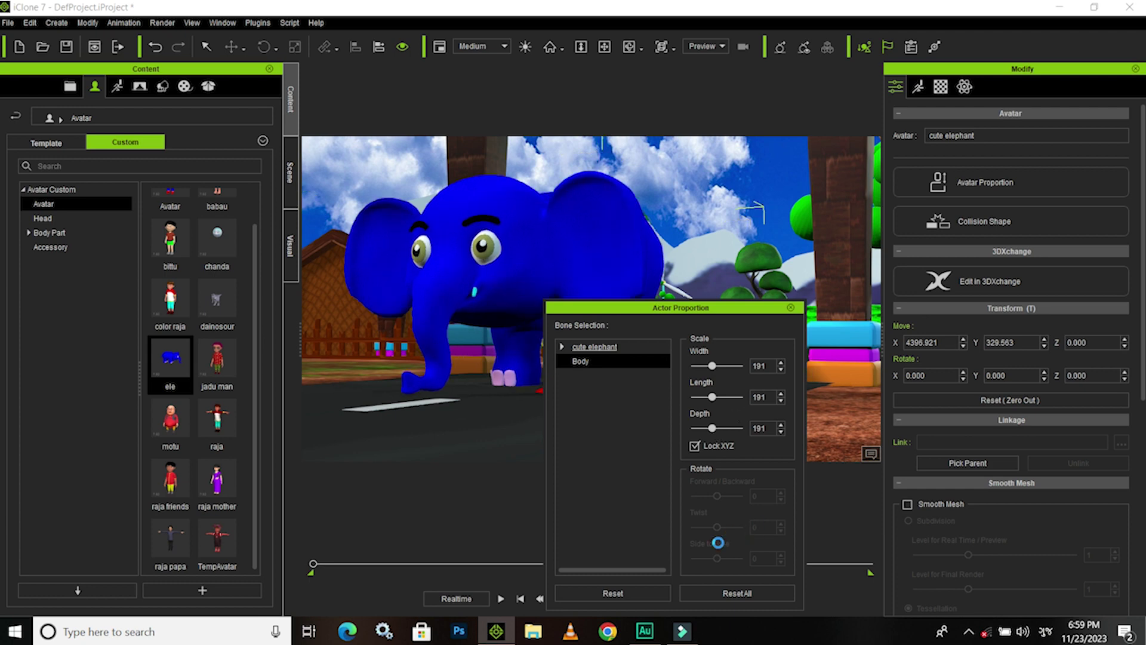
{"action": "left_click", "coordinate": [790, 307]}
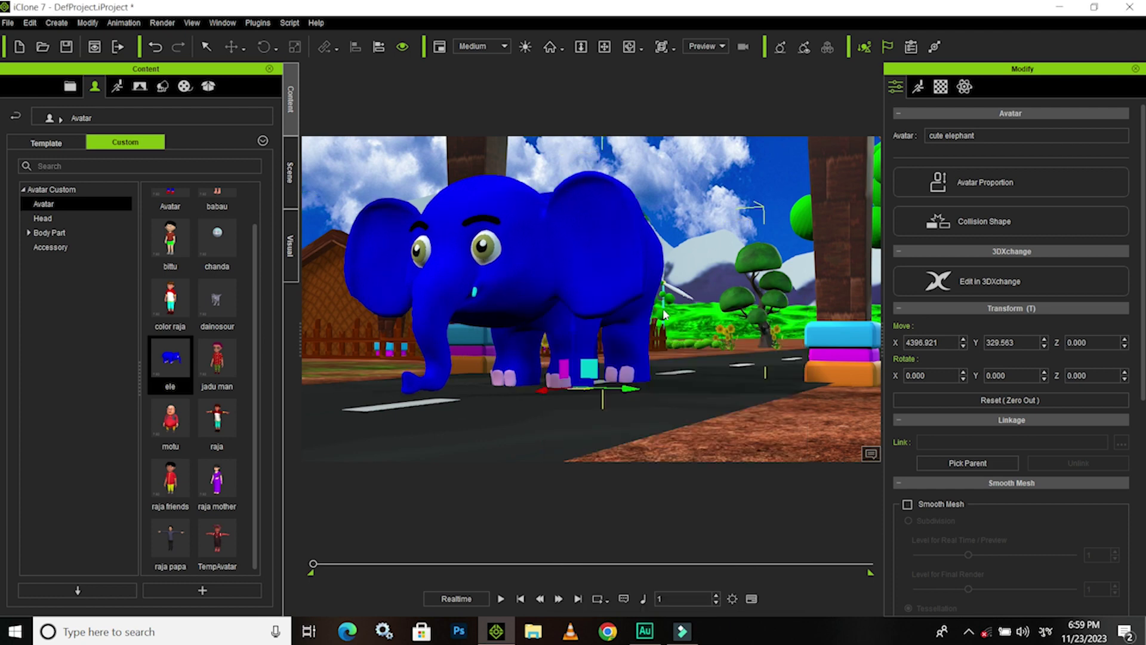
{"action": "scroll", "coordinate": [663, 308], "scroll_direction": "down", "scroll_amount": 5}
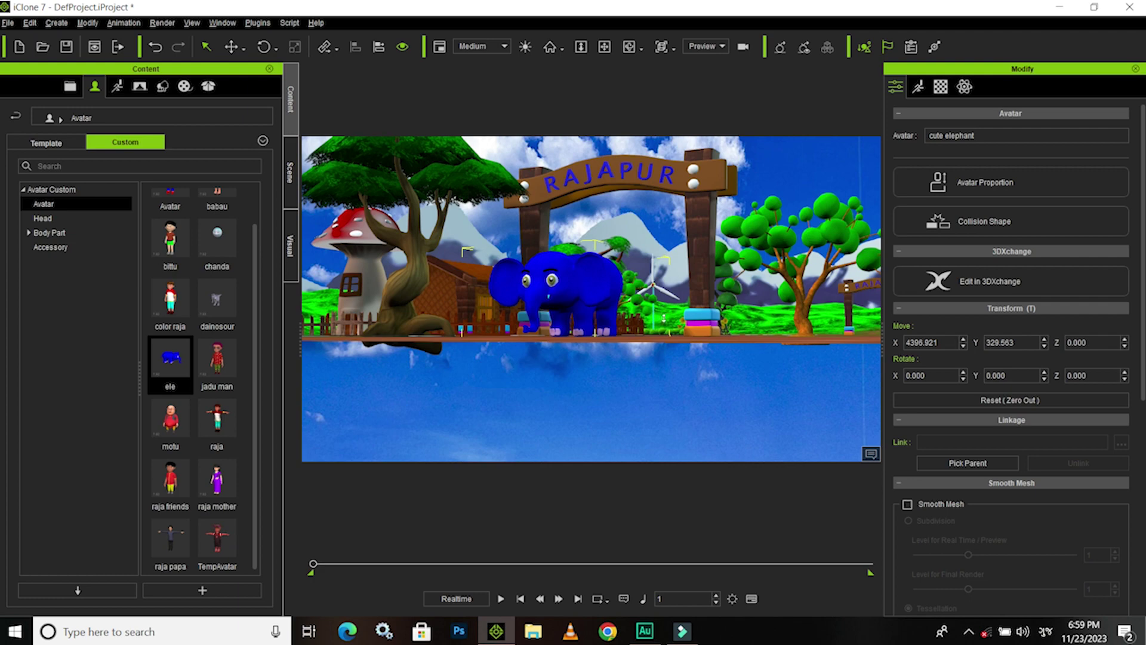
- Orbit and zoom for a close, level view of the elephant before the gate
{"action": "mouse_move", "coordinate": [671, 365]}
{"action": "right_mouse_down"}
{"action": "mouse_move", "coordinate": [658, 360]}
{"action": "mouse_move", "coordinate": [712, 381]}
{"action": "right_mouse_up"}
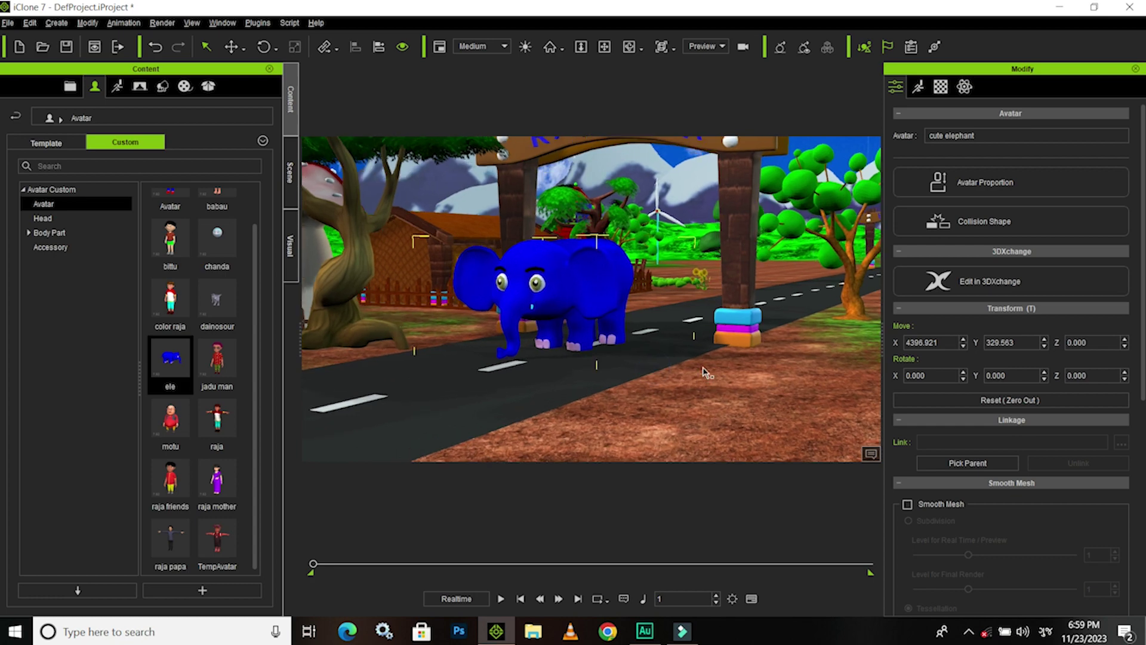
{"action": "scroll", "coordinate": [703, 371], "scroll_direction": "down", "scroll_amount": 2}
{"action": "scroll", "coordinate": [693, 366], "scroll_direction": "up", "scroll_amount": 3}
{"action": "scroll", "coordinate": [698, 376], "scroll_direction": "up", "scroll_amount": 1}
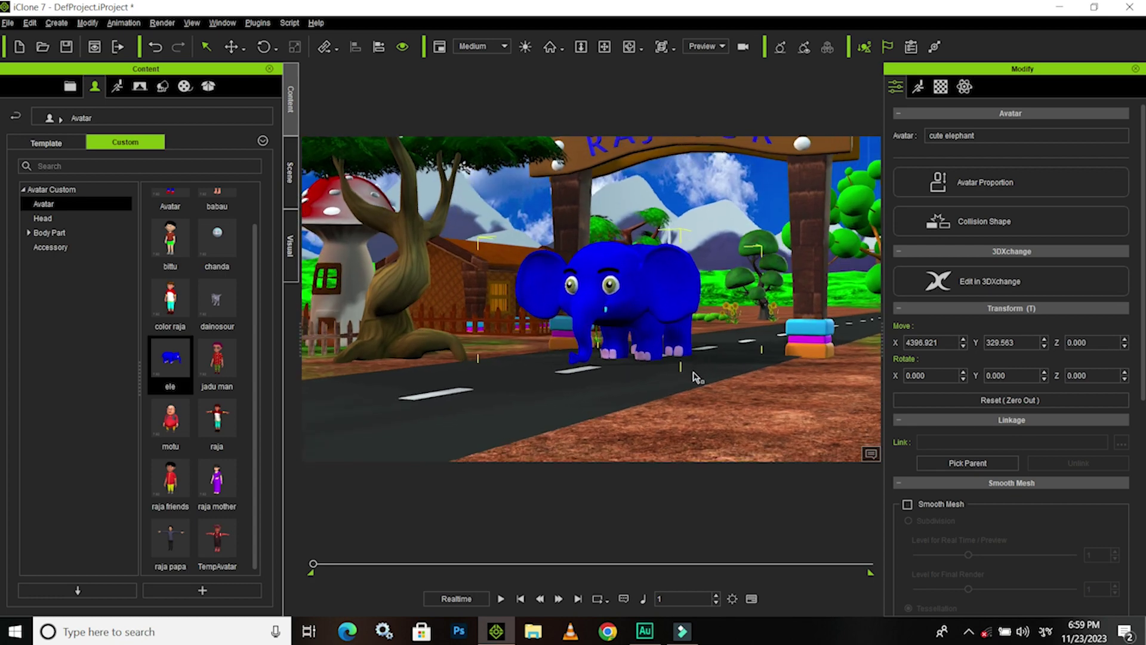
{"action": "scroll", "coordinate": [695, 377], "scroll_direction": "up", "scroll_amount": 1}
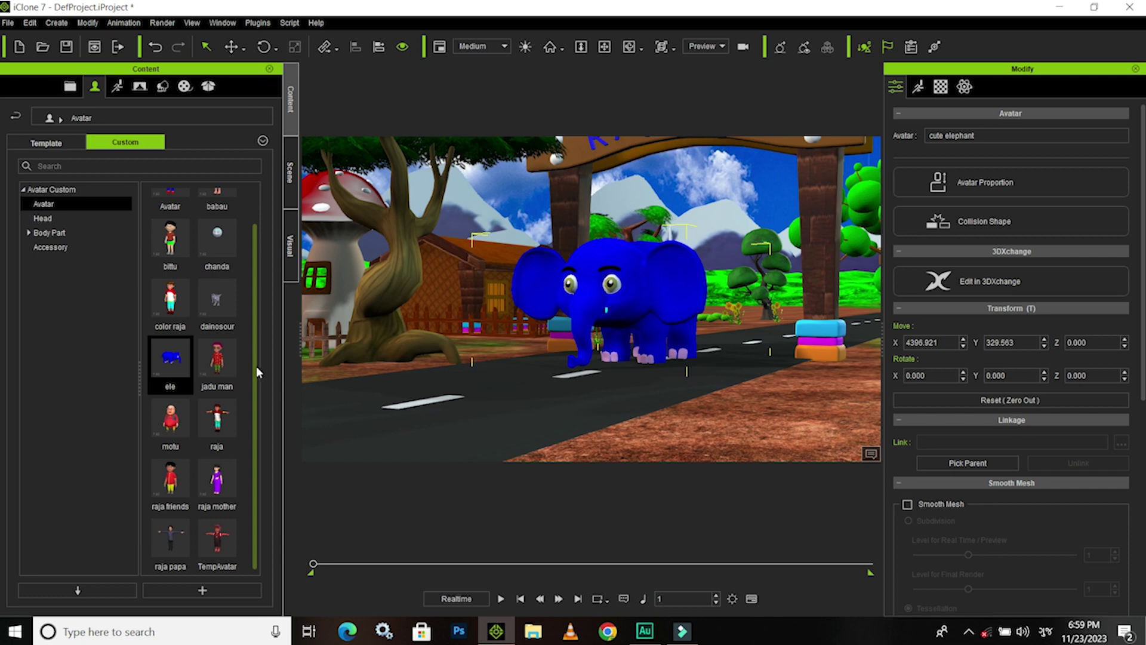
{"action": "left_click_drag", "start_coordinate": [257, 367], "coordinate": [253, 316]}
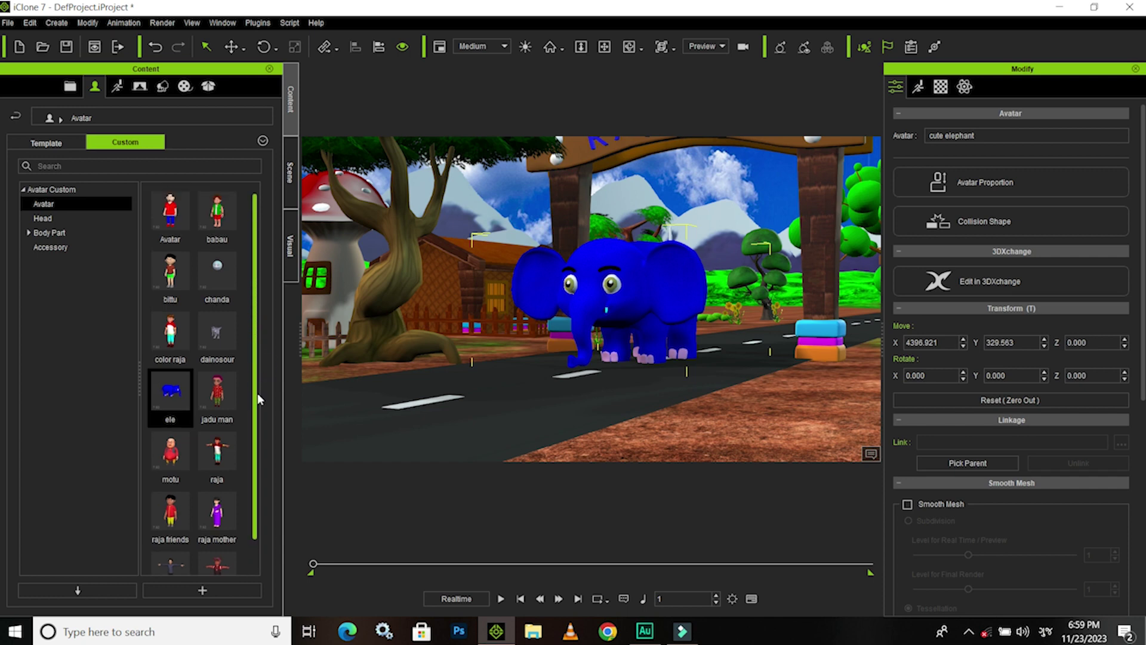
{"action": "scroll", "coordinate": [258, 397], "scroll_direction": "down", "scroll_amount": 1}
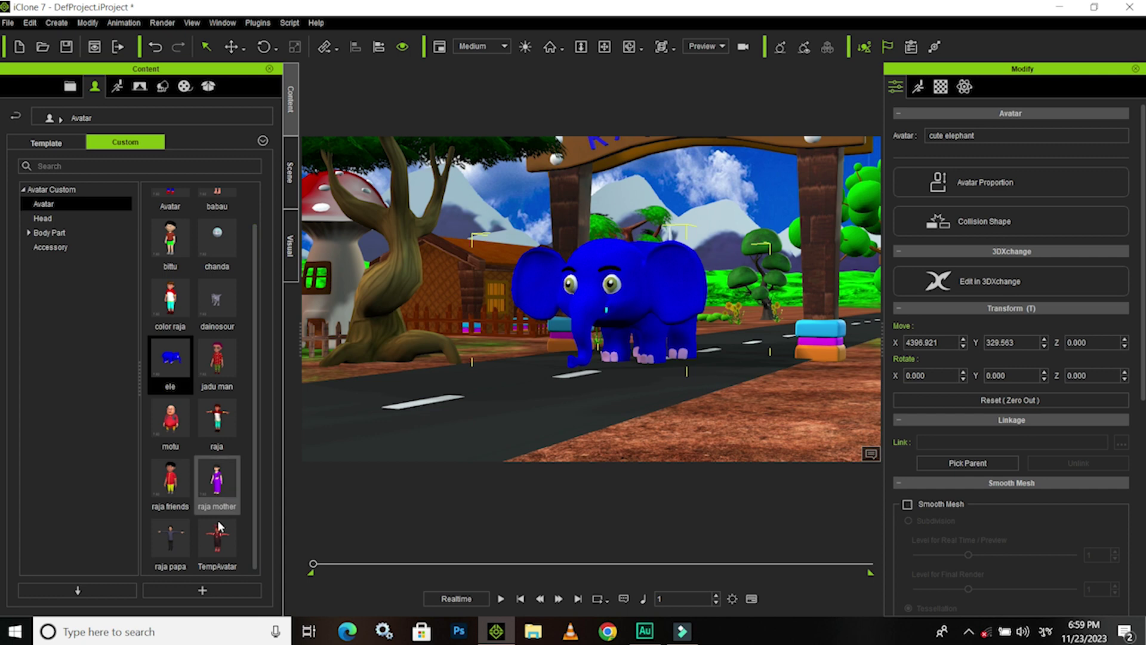
- Place the TempAvatar girl on the road, turn her, and move her beside the elephant
{"action": "mouse_move", "coordinate": [216, 537]}
{"action": "left_mouse_down"}
{"action": "mouse_move", "coordinate": [621, 384]}
{"action": "mouse_move", "coordinate": [554, 366]}
{"action": "left_mouse_up"}
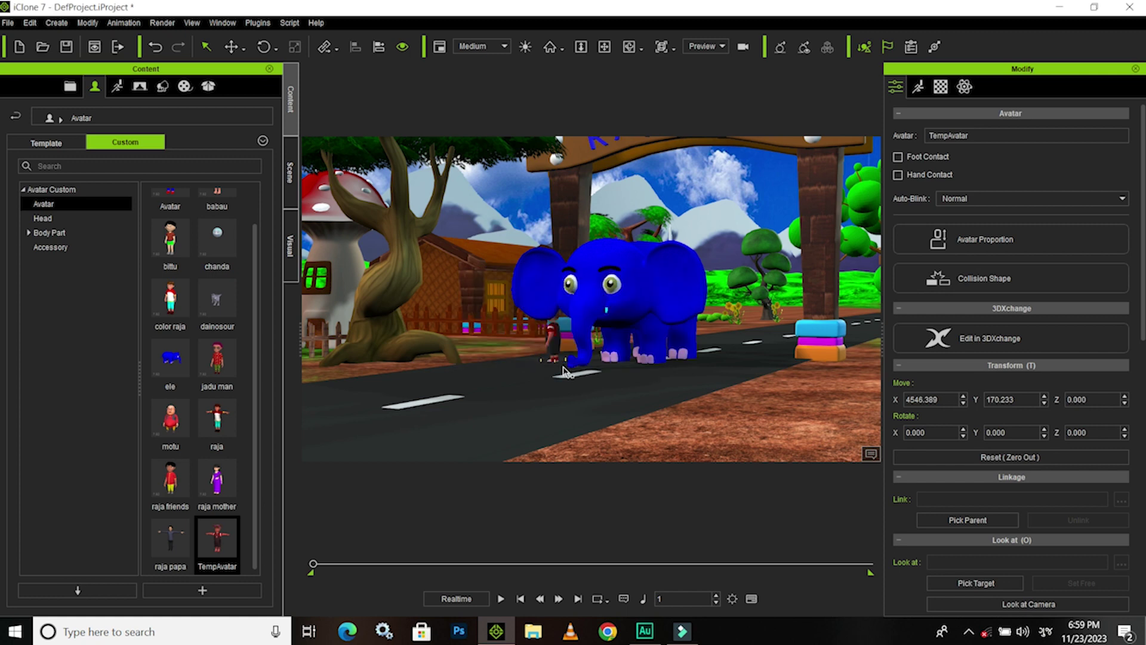
{"action": "left_click", "coordinate": [545, 365]}
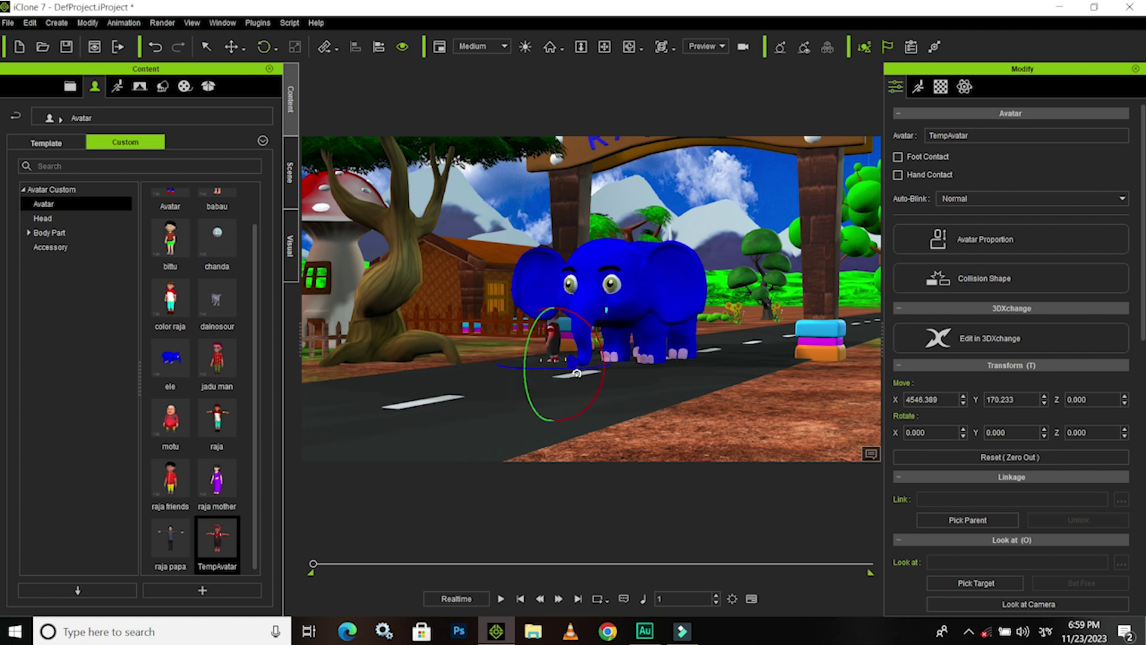
{"action": "left_click_drag", "start_coordinate": [545, 364], "coordinate": [590, 374]}
{"action": "key", "text": "w"}
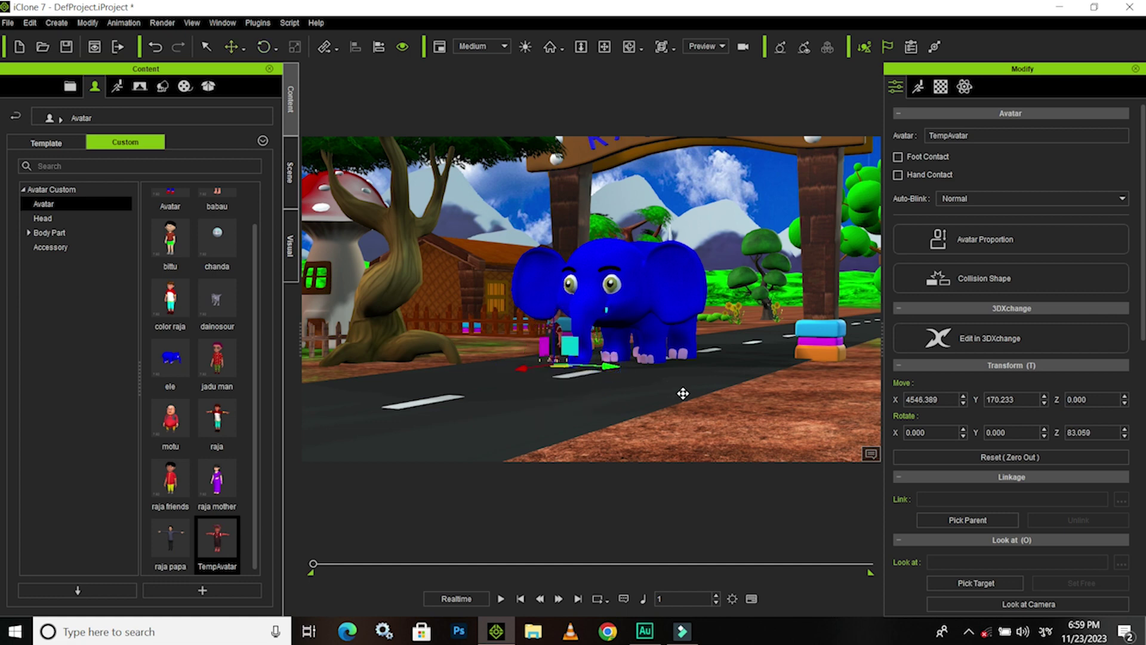
{"action": "left_click_drag", "start_coordinate": [692, 391], "coordinate": [796, 408]}
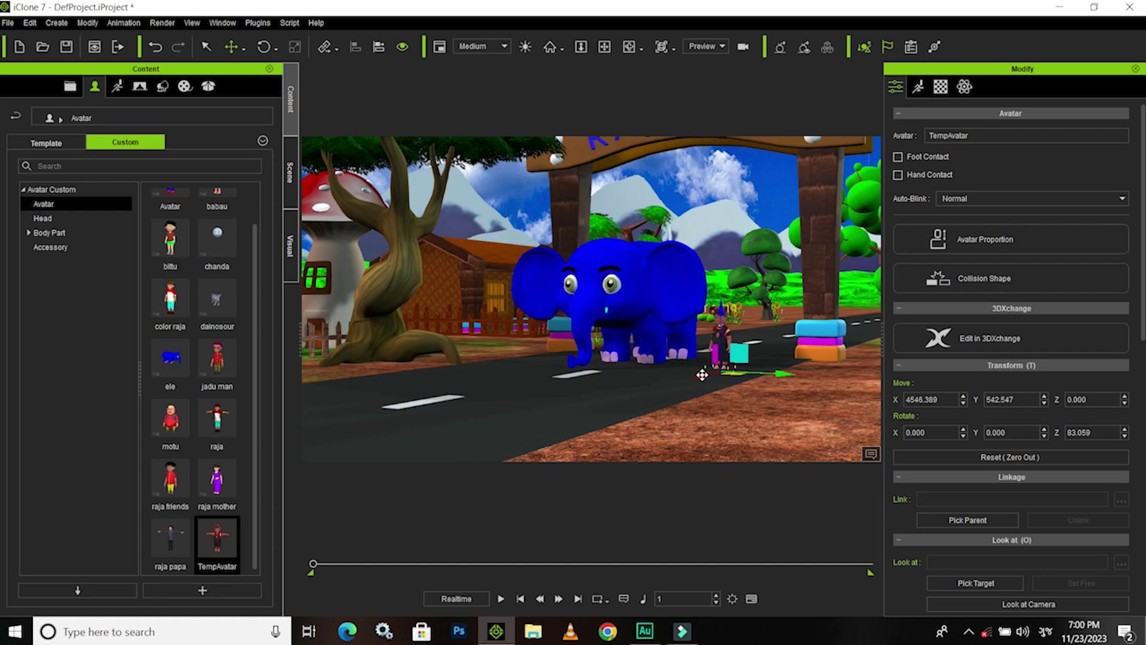
{"action": "mouse_move", "coordinate": [702, 374]}
{"action": "left_mouse_down"}
{"action": "mouse_move", "coordinate": [655, 388]}
{"action": "mouse_move", "coordinate": [667, 400]}
{"action": "left_mouse_up"}
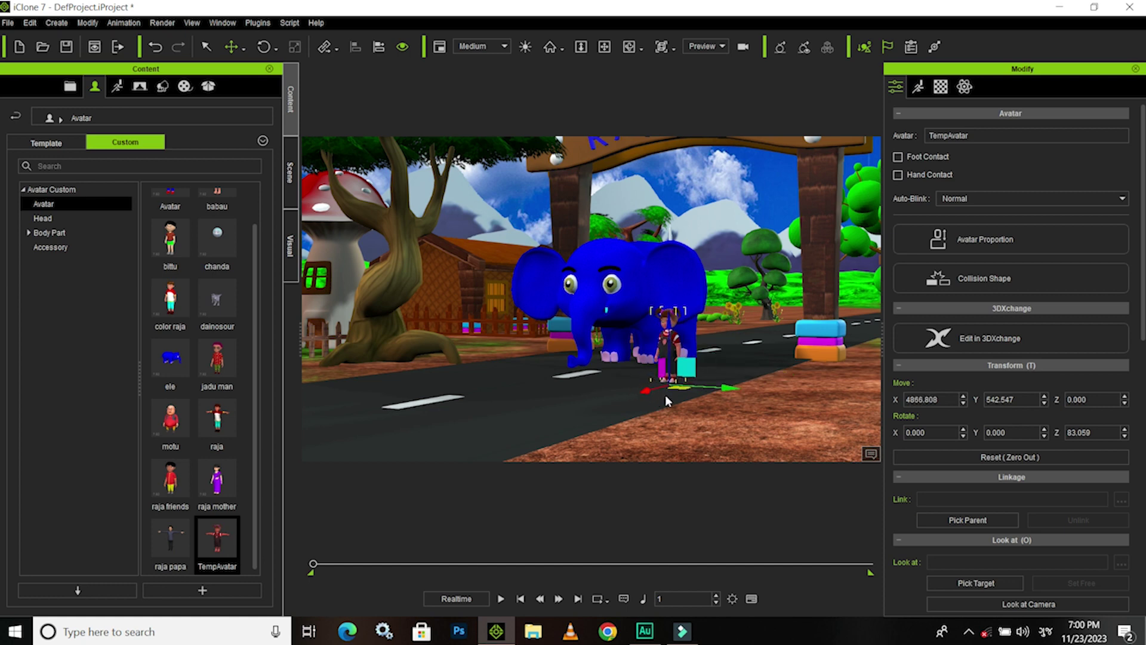
- Shift the girl further along the road in front of the elephant, to Y 574.752
{"action": "scroll", "coordinate": [673, 396], "scroll_direction": "up", "scroll_amount": 1}
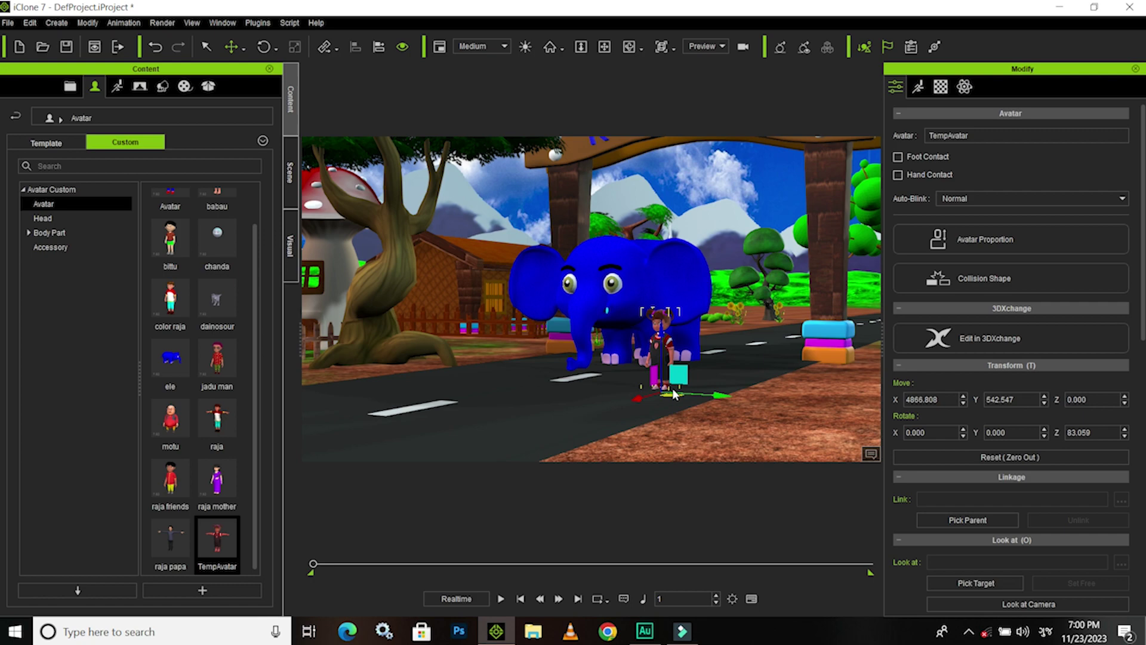
{"action": "key", "text": "z"}
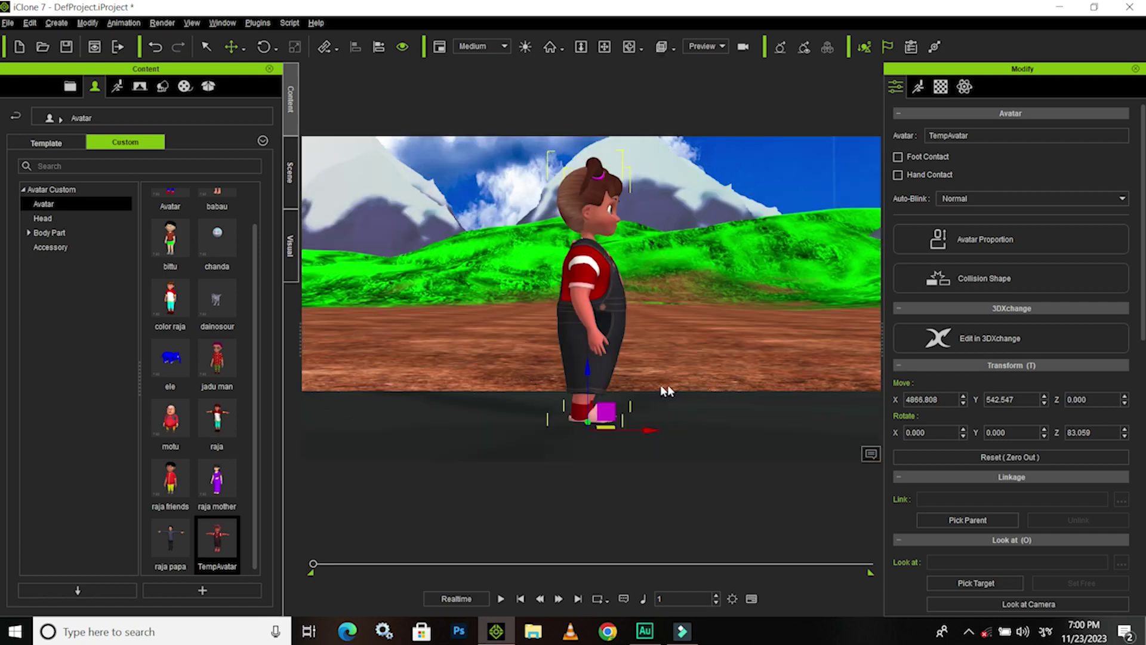
{"action": "right_click_drag", "start_coordinate": [667, 385], "coordinate": [603, 395]}
{"action": "mouse_move", "coordinate": [482, 390]}
{"action": "right_mouse_down"}
{"action": "mouse_move", "coordinate": [395, 377]}
{"action": "mouse_move", "coordinate": [653, 377]}
{"action": "right_mouse_up"}
{"action": "scroll", "coordinate": [653, 371], "scroll_direction": "down", "scroll_amount": 2}
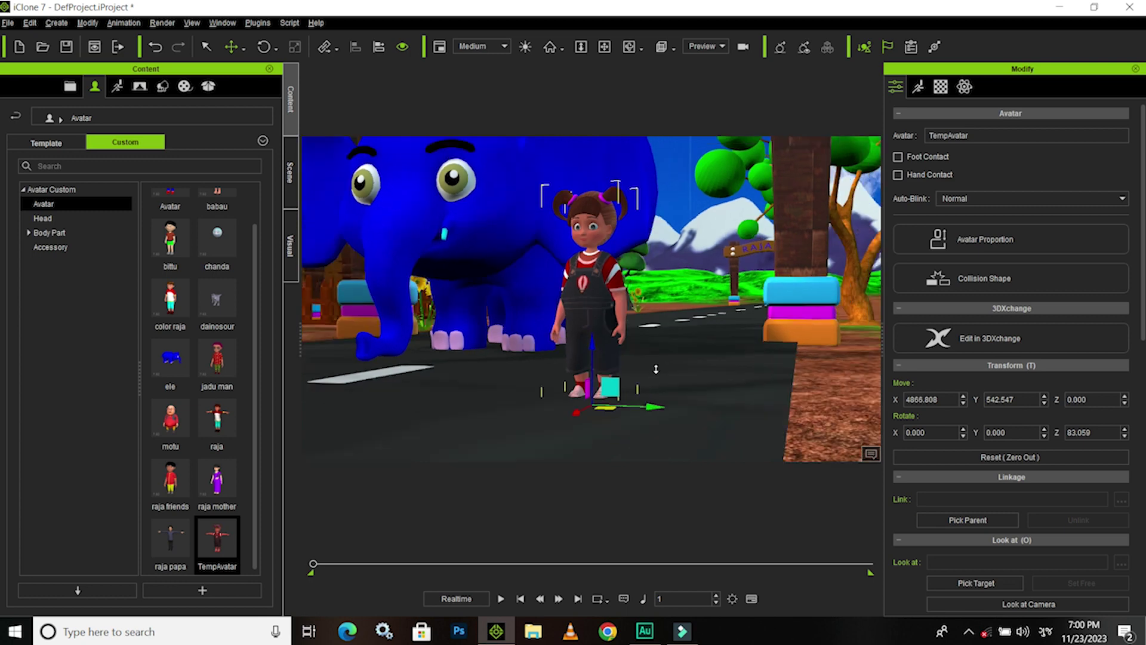
{"action": "scroll", "coordinate": [674, 385], "scroll_direction": "down", "scroll_amount": 2}
{"action": "scroll", "coordinate": [686, 397], "scroll_direction": "down", "scroll_amount": 1}
{"action": "scroll", "coordinate": [693, 406], "scroll_direction": "down", "scroll_amount": 2}
{"action": "scroll", "coordinate": [694, 408], "scroll_direction": "up", "scroll_amount": 1}
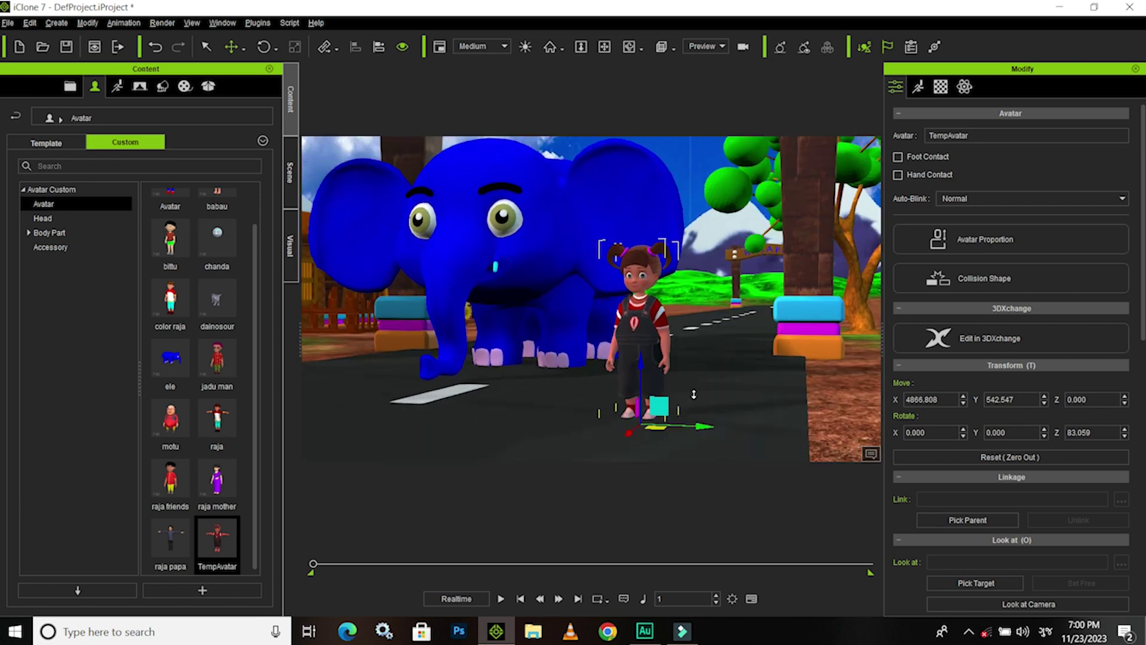
{"action": "scroll", "coordinate": [697, 416], "scroll_direction": "up", "scroll_amount": 1}
{"action": "scroll", "coordinate": [699, 423], "scroll_direction": "up", "scroll_amount": 1}
{"action": "scroll", "coordinate": [703, 429], "scroll_direction": "up", "scroll_amount": 1}
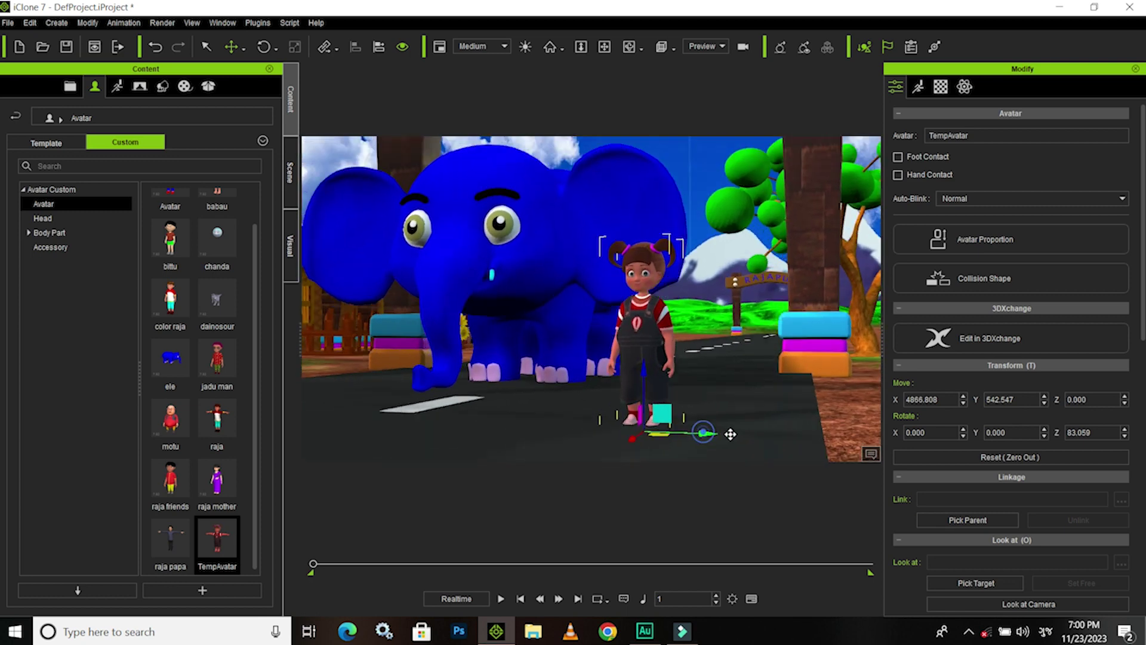
{"action": "left_click_drag", "start_coordinate": [729, 432], "coordinate": [776, 443]}
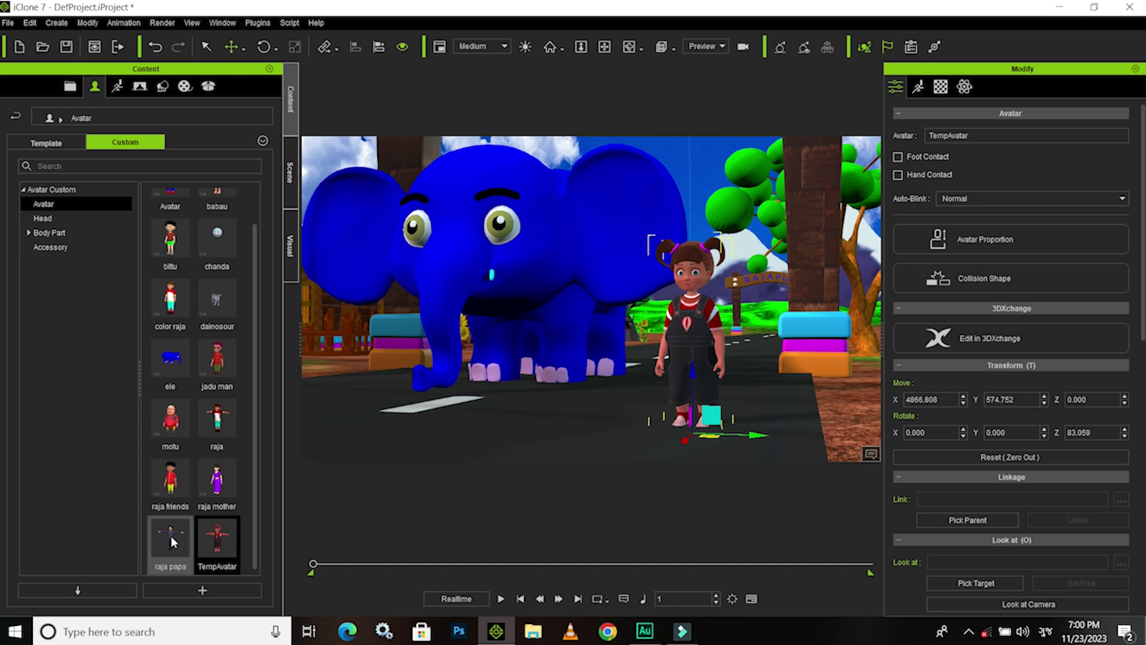
- Place raja papa beside the girl, rotate him about 77° on Z, and adjust his height
{"action": "left_click_drag", "start_coordinate": [168, 536], "coordinate": [618, 424]}
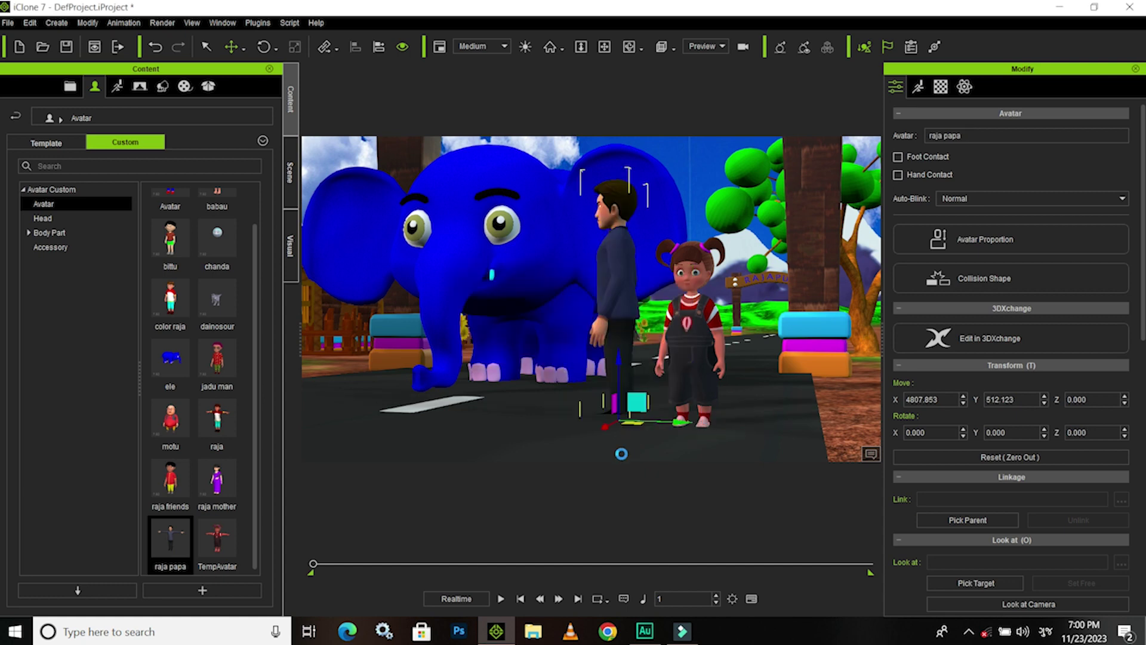
{"action": "key", "text": "e"}
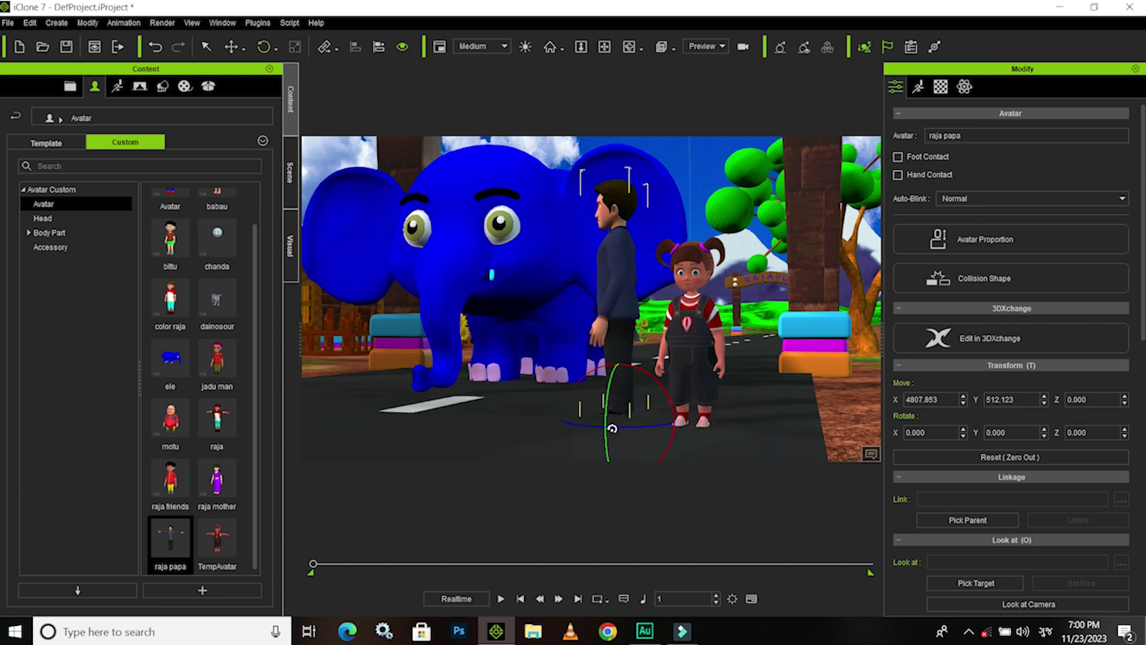
{"action": "left_click_drag", "start_coordinate": [640, 426], "coordinate": [661, 428]}
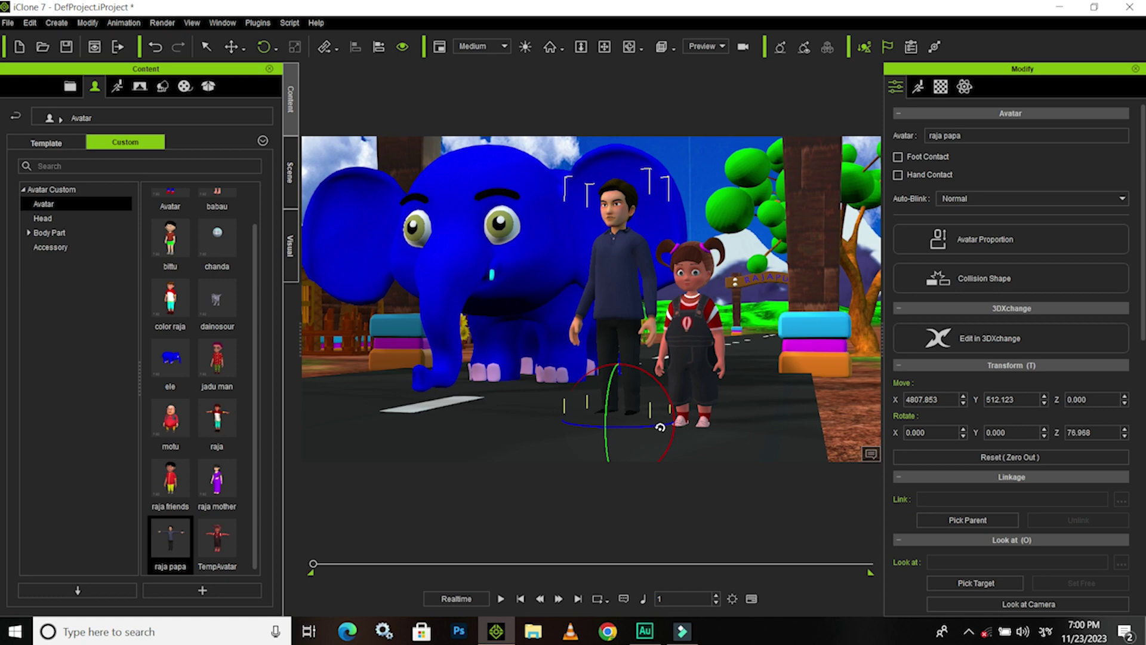
{"action": "key", "text": "w"}
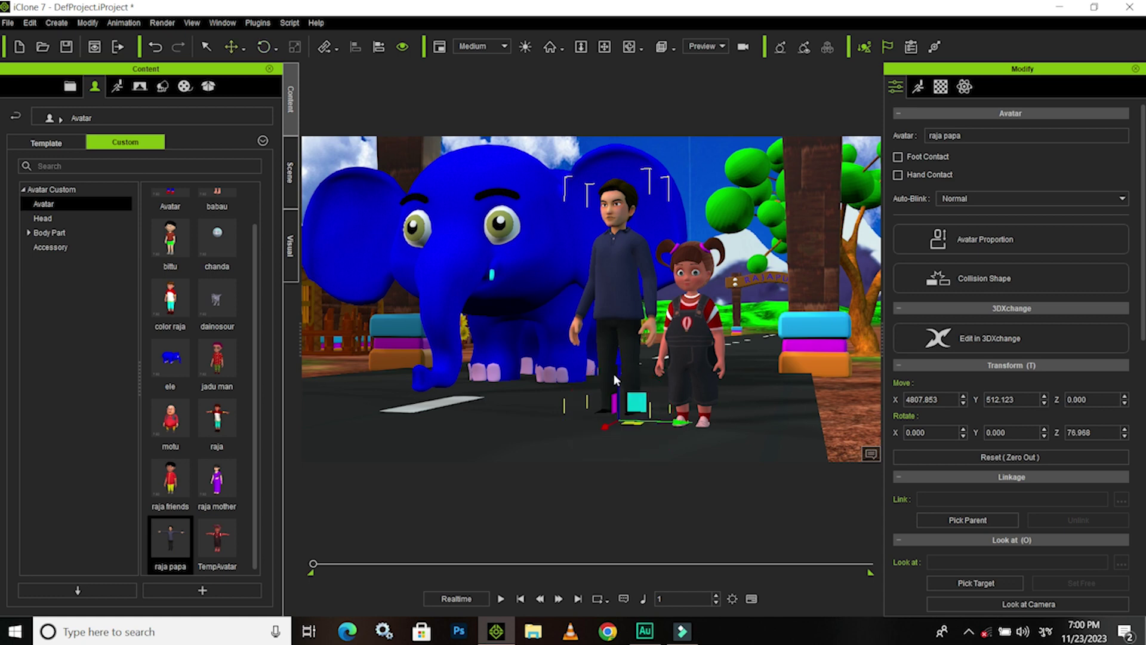
{"action": "left_click_drag", "start_coordinate": [620, 360], "coordinate": [617, 354]}
{"action": "middle_click_drag", "start_coordinate": [653, 393], "coordinate": [703, 408]}
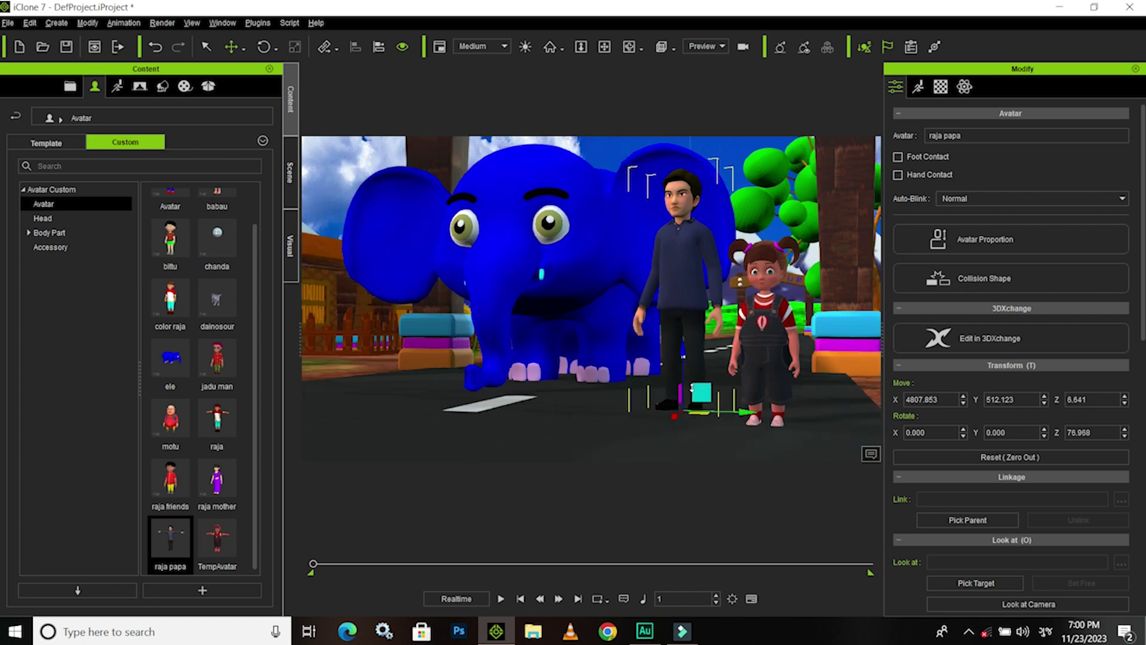
- Orbit and zoom around the characters to check them against the mushroom house and gate
{"action": "mouse_move", "coordinate": [702, 407]}
{"action": "right_mouse_down"}
{"action": "mouse_move", "coordinate": [582, 404]}
{"action": "mouse_move", "coordinate": [623, 378]}
{"action": "right_mouse_up"}
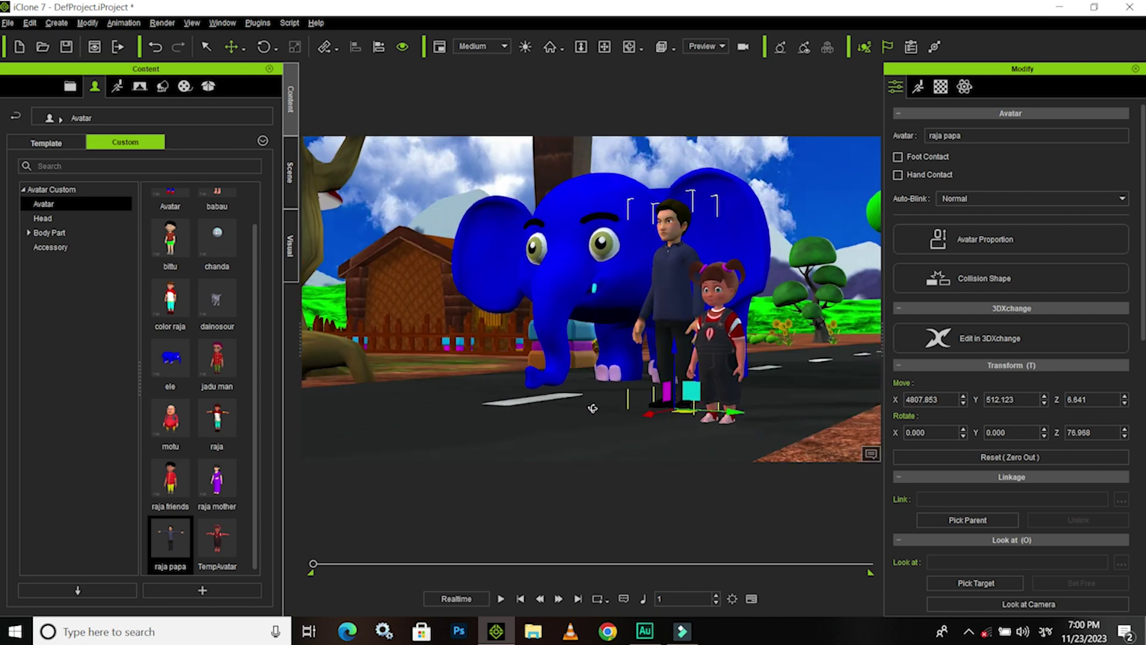
{"action": "scroll", "coordinate": [623, 378], "scroll_direction": "down", "scroll_amount": 2}
{"action": "scroll", "coordinate": [621, 379], "scroll_direction": "down", "scroll_amount": 5}
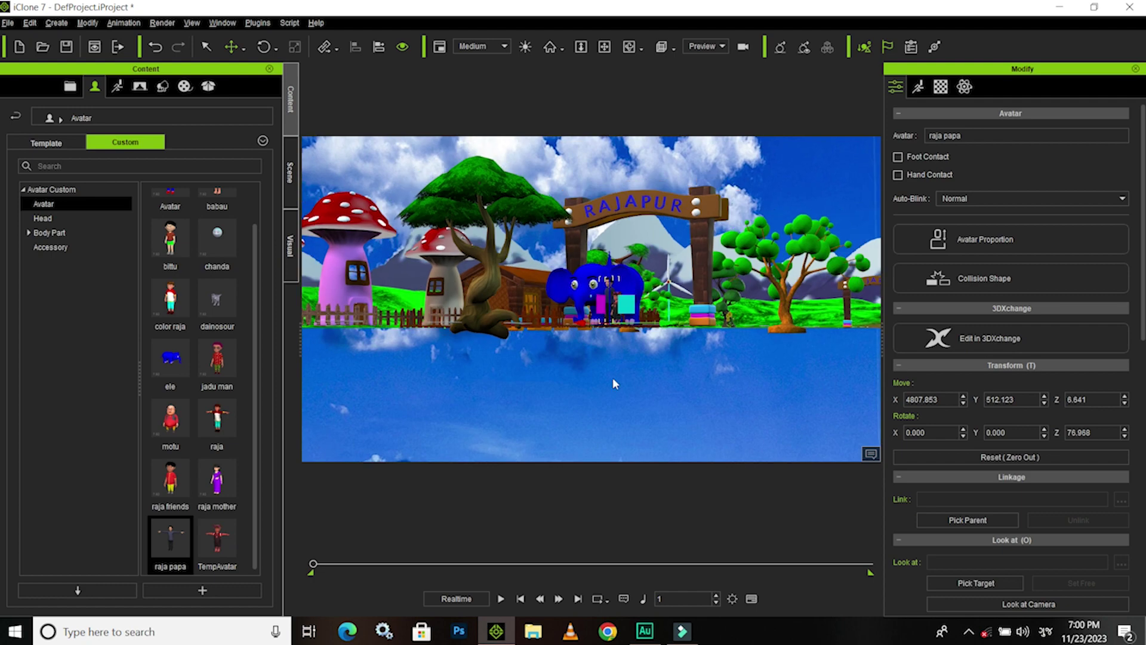
{"action": "scroll", "coordinate": [612, 378], "scroll_direction": "up", "scroll_amount": 6}
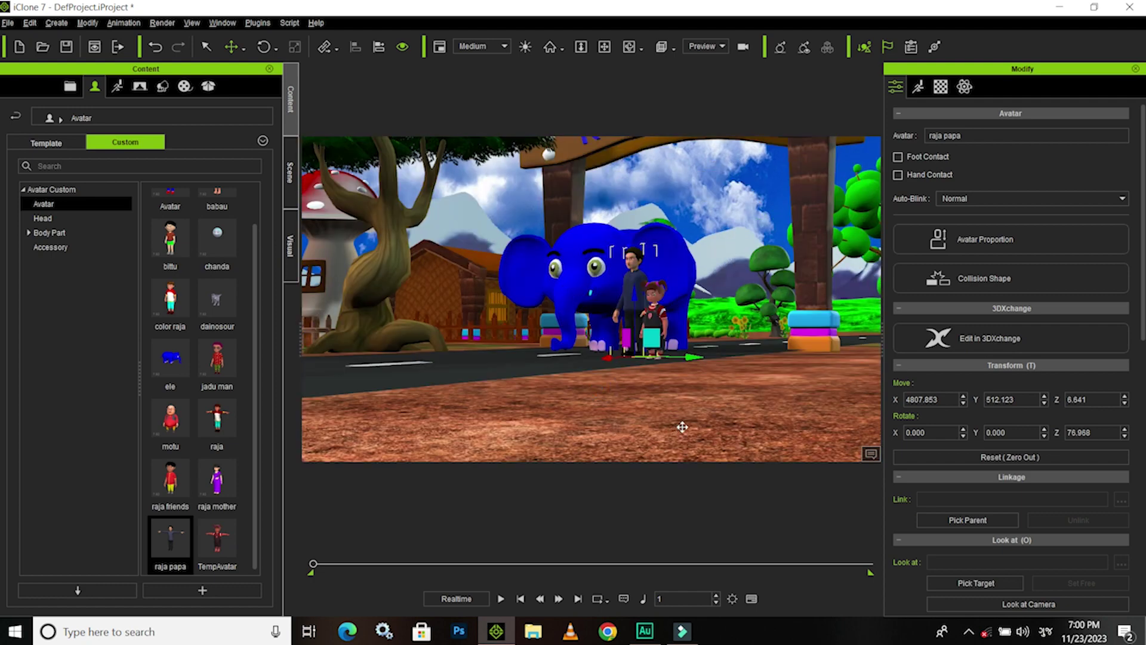
{"action": "right_click_drag", "start_coordinate": [683, 427], "coordinate": [709, 429]}
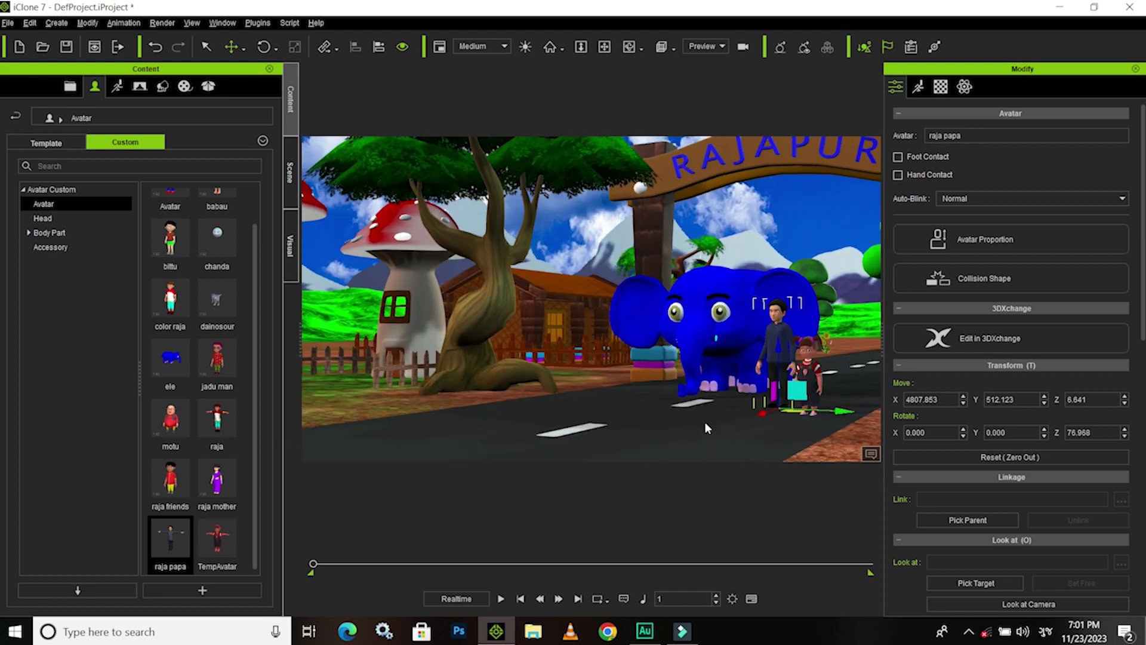
{"action": "scroll", "coordinate": [706, 427], "scroll_direction": "down", "scroll_amount": 2}
{"action": "middle_click_drag", "start_coordinate": [688, 428], "coordinate": [695, 426]}
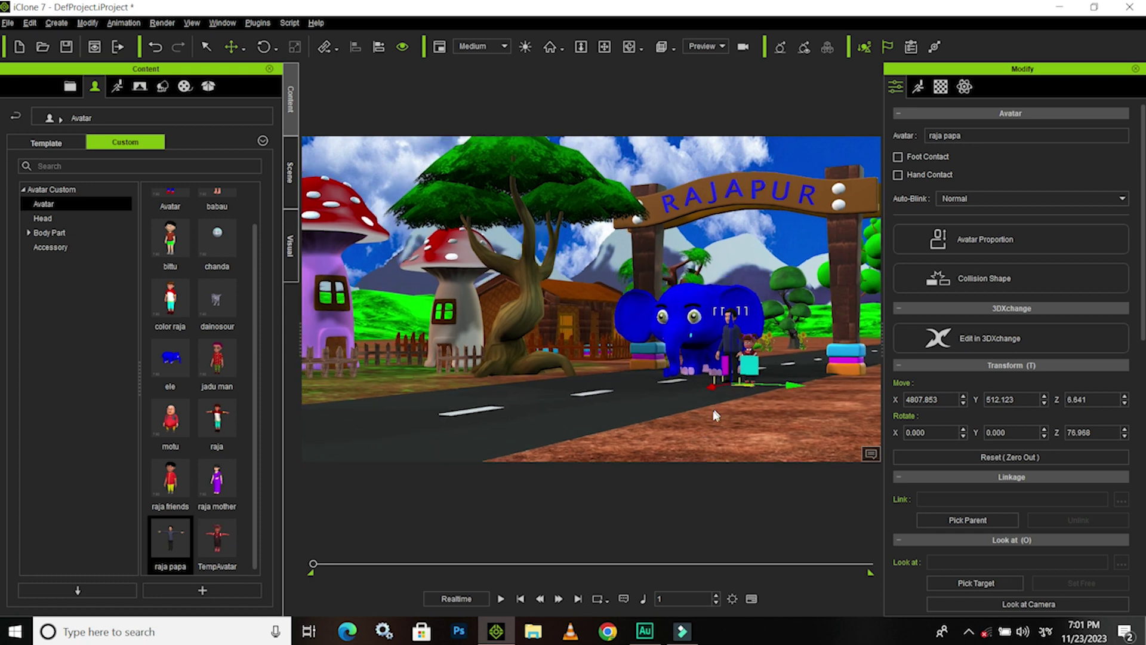
- Shift the selected girl slightly so she stands between raja papa and the elephant
{"action": "double_click", "coordinate": [748, 349]}
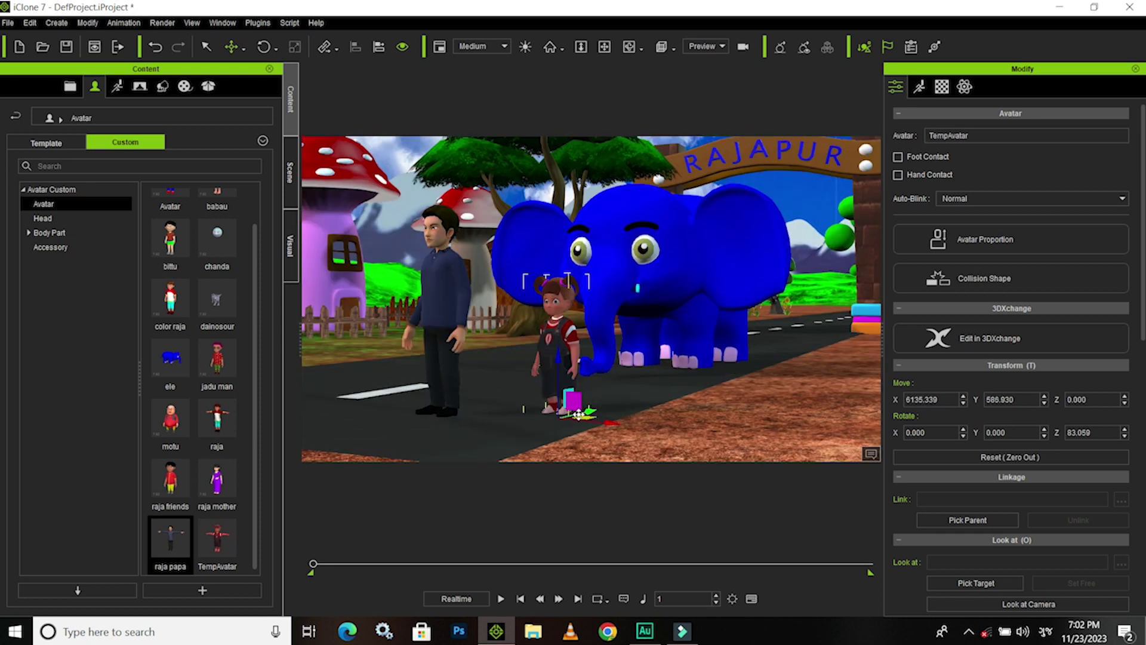
{"action": "left_click_drag", "start_coordinate": [572, 418], "coordinate": [603, 415]}
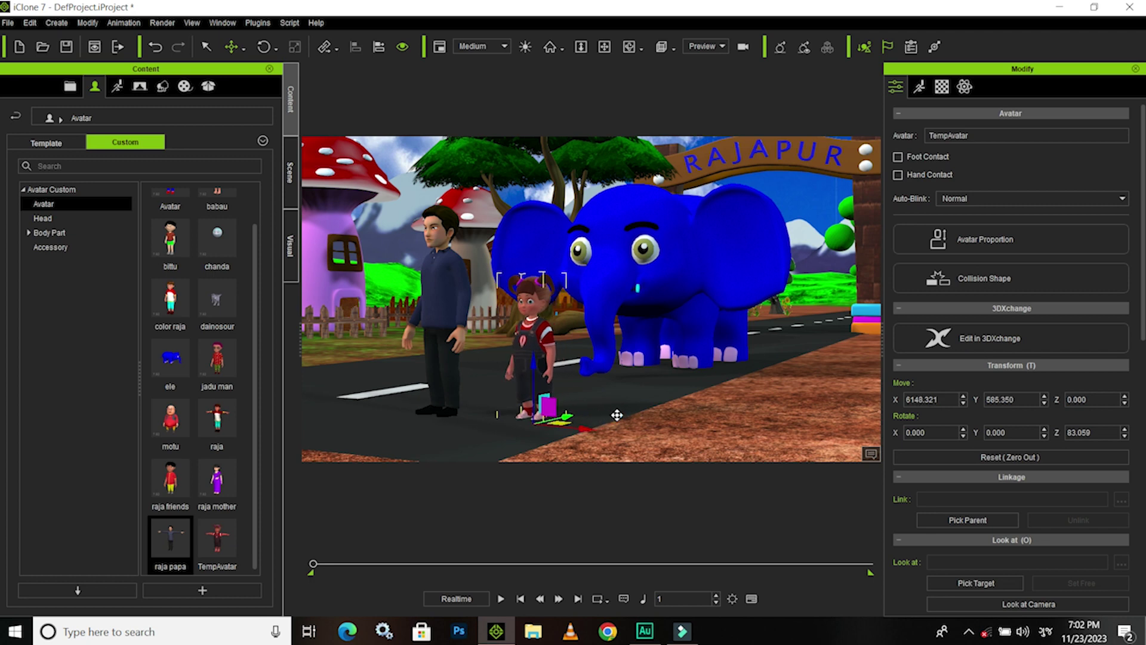
{"action": "scroll", "coordinate": [600, 399], "scroll_direction": "up", "scroll_amount": 1}
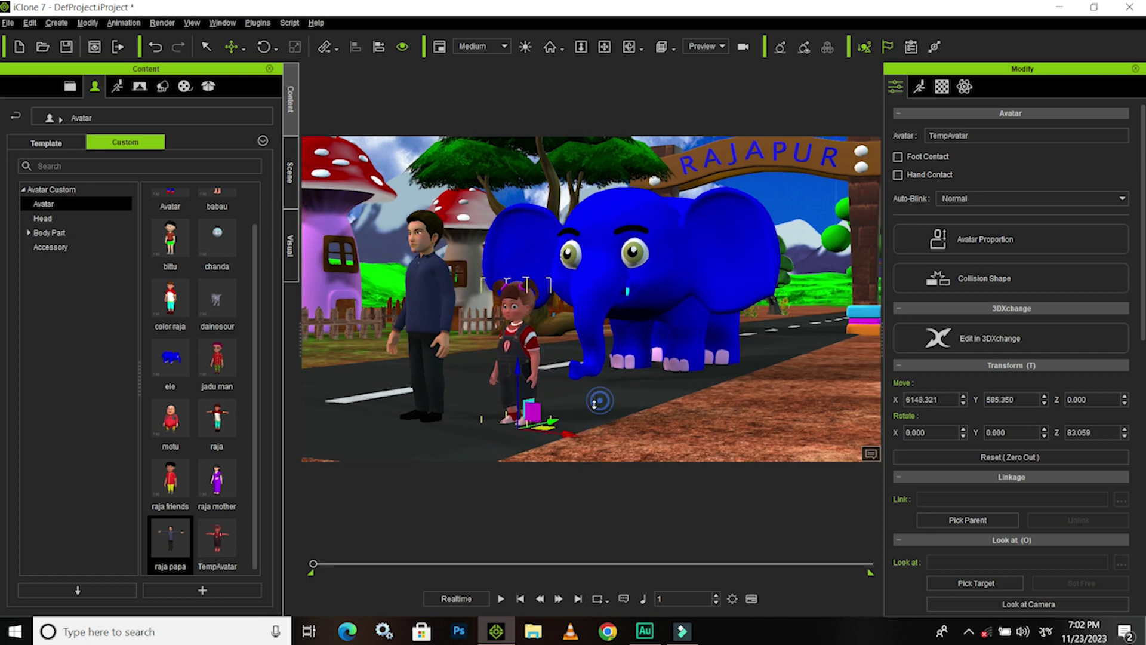
{"action": "scroll", "coordinate": [594, 404], "scroll_direction": "up", "scroll_amount": 1}
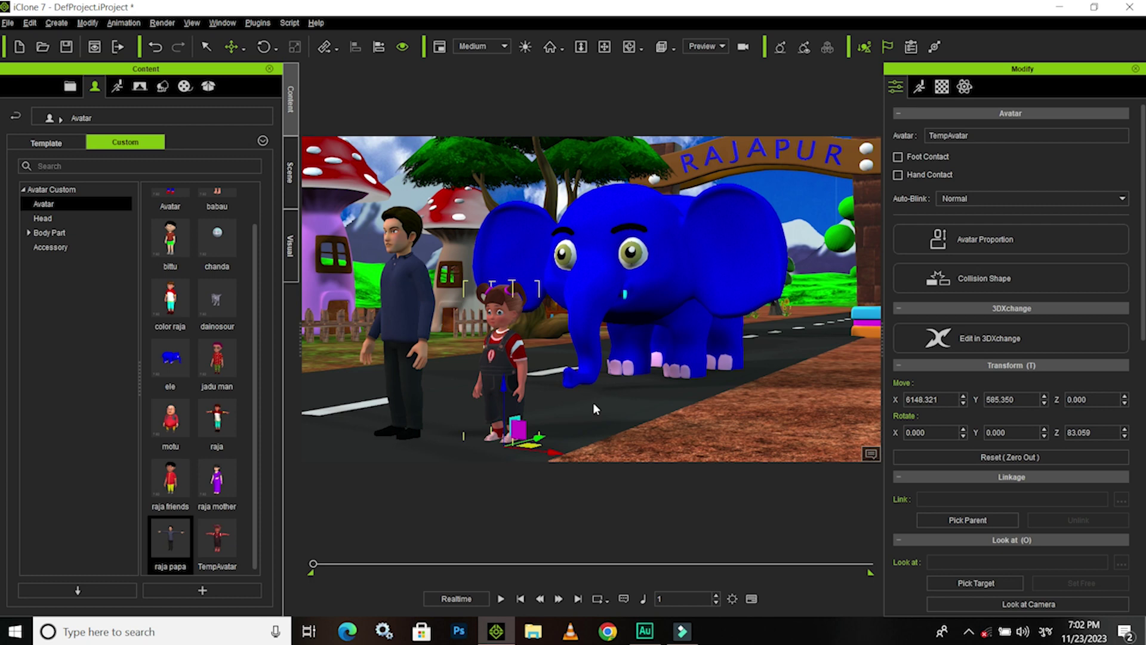
{"action": "right_click_drag", "start_coordinate": [594, 404], "coordinate": [604, 398]}
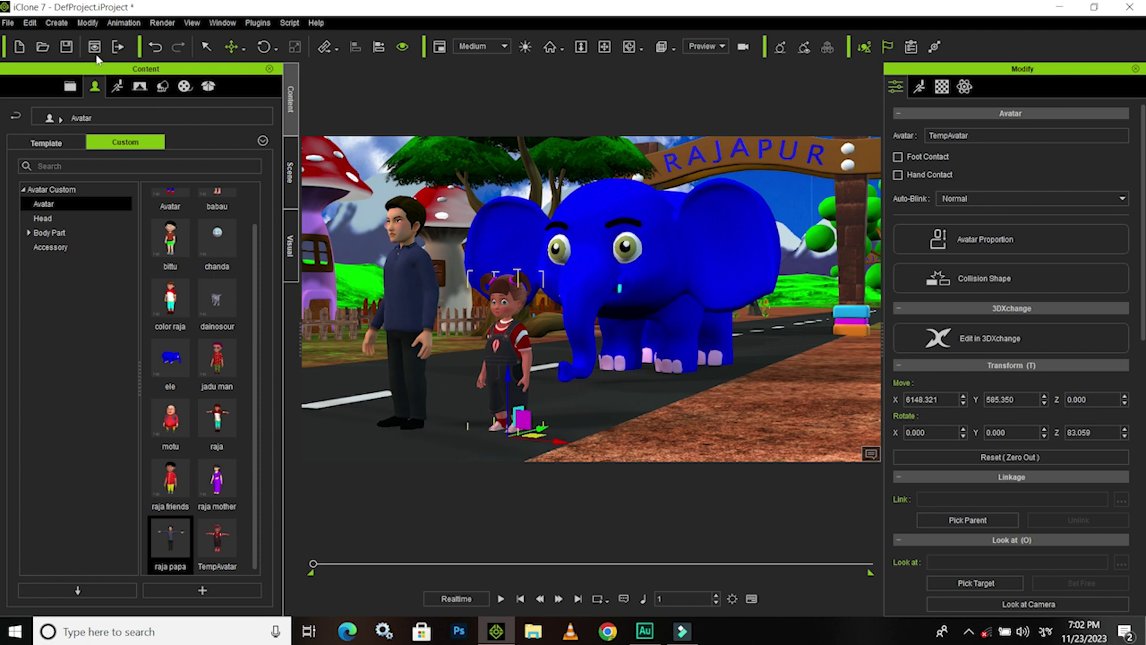
- Choose Ultra HD (3840x2160) as the still-image frame size, then close the Render panel
{"action": "left_click", "coordinate": [119, 48]}
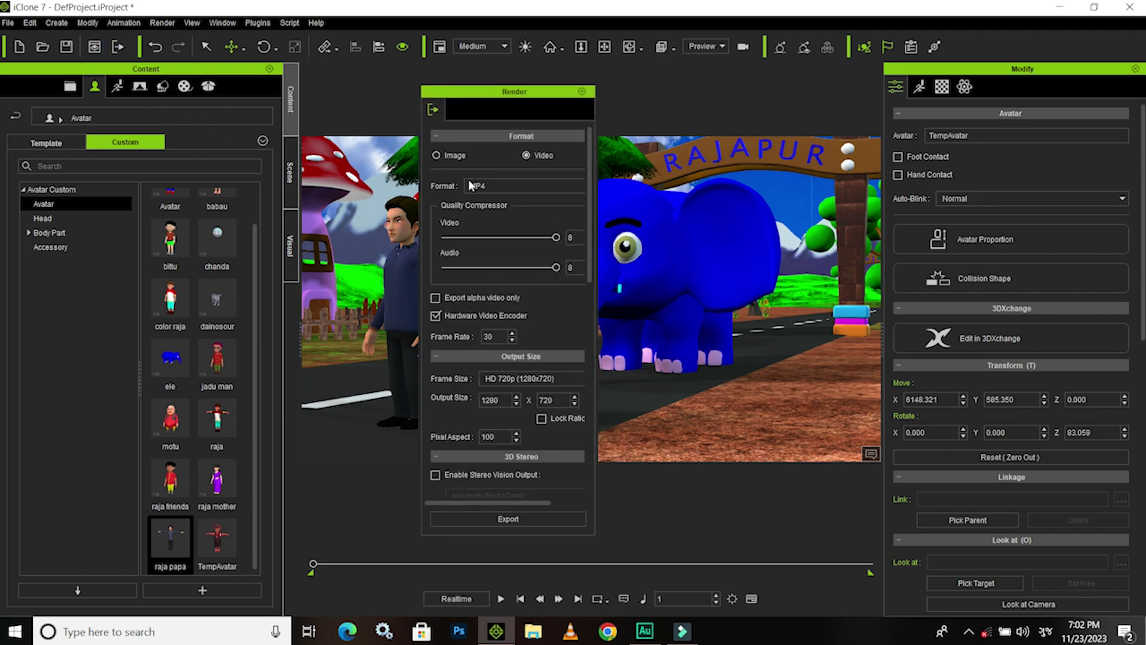
{"action": "scroll", "coordinate": [589, 201], "scroll_direction": "down", "scroll_amount": 3}
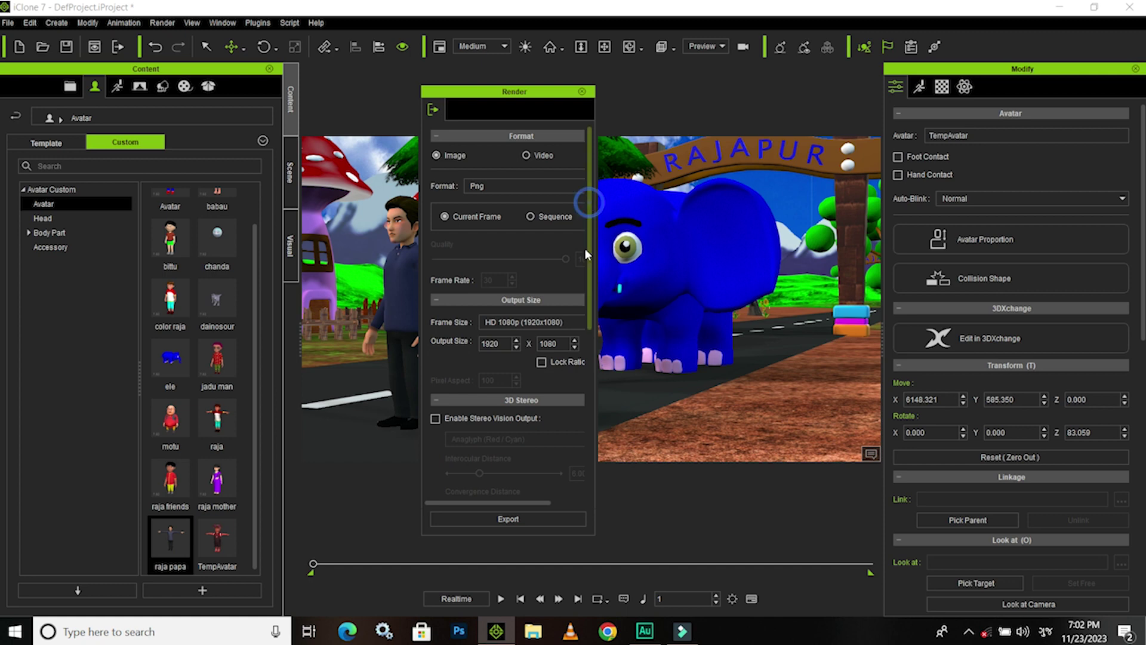
{"action": "left_click", "coordinate": [547, 234]}
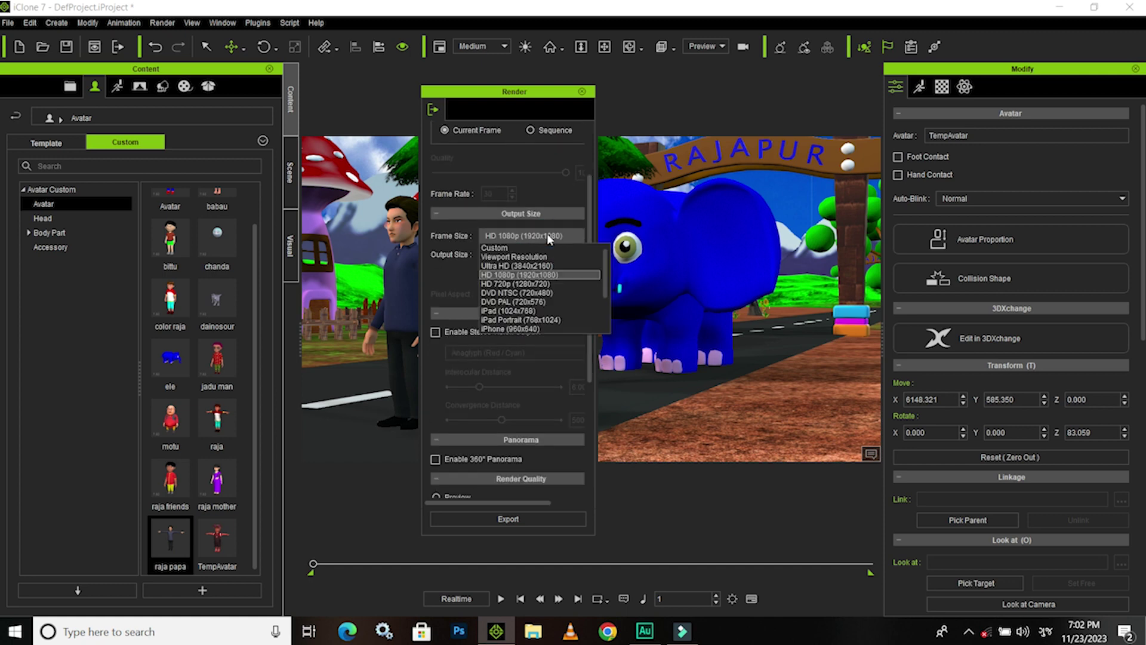
{"action": "left_click", "coordinate": [517, 265]}
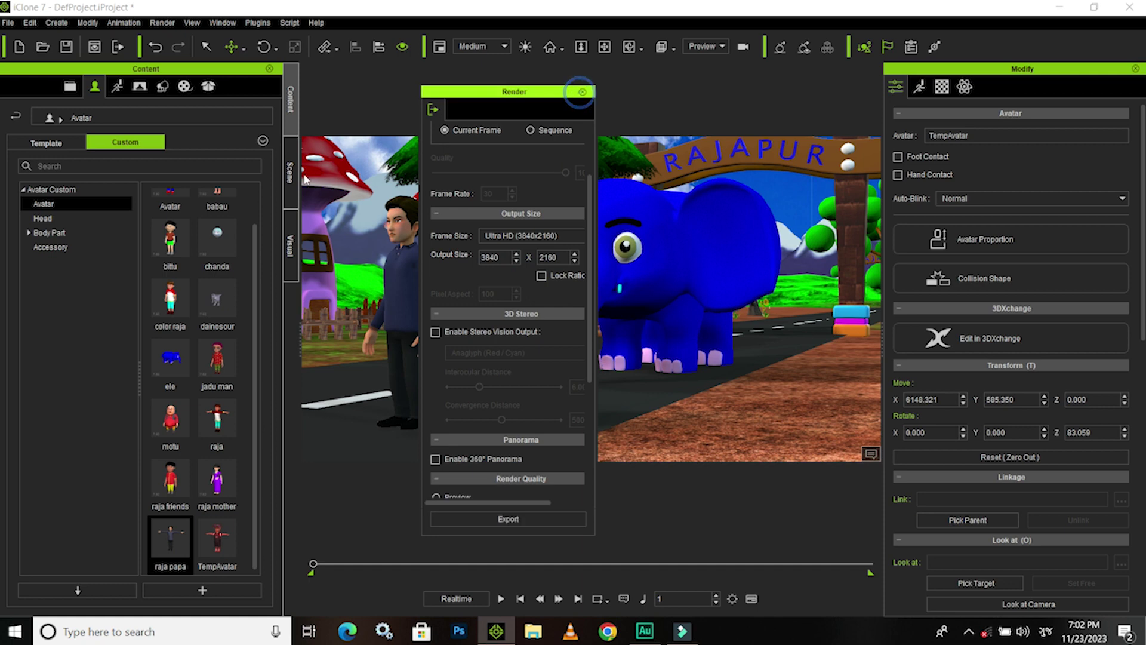
{"action": "left_click", "coordinate": [582, 92]}
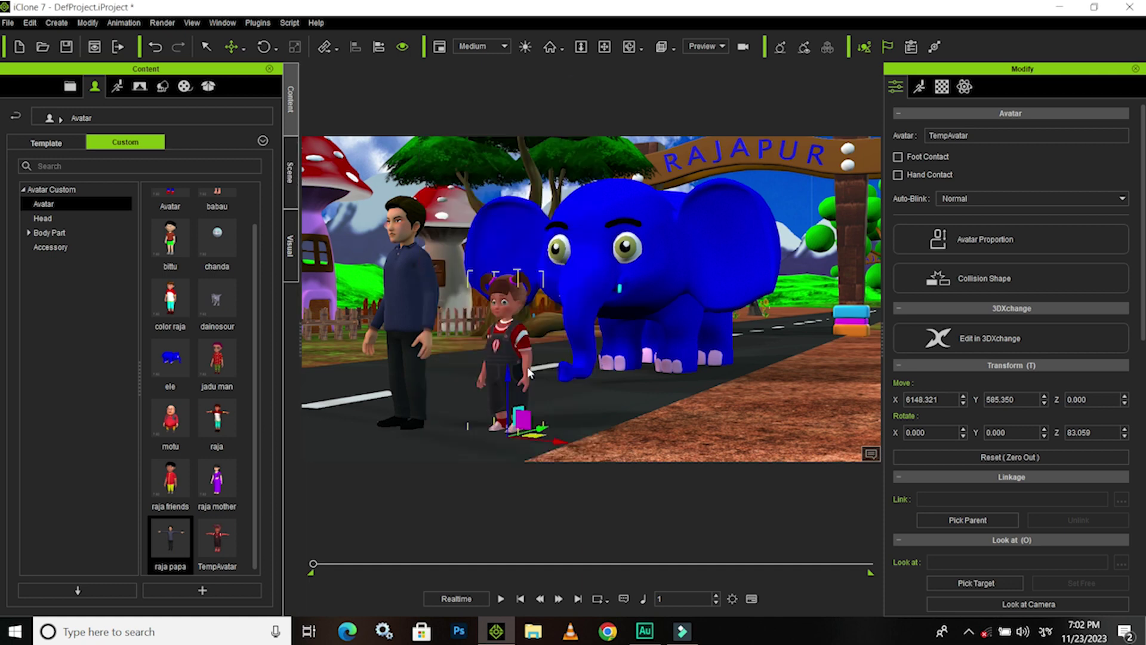